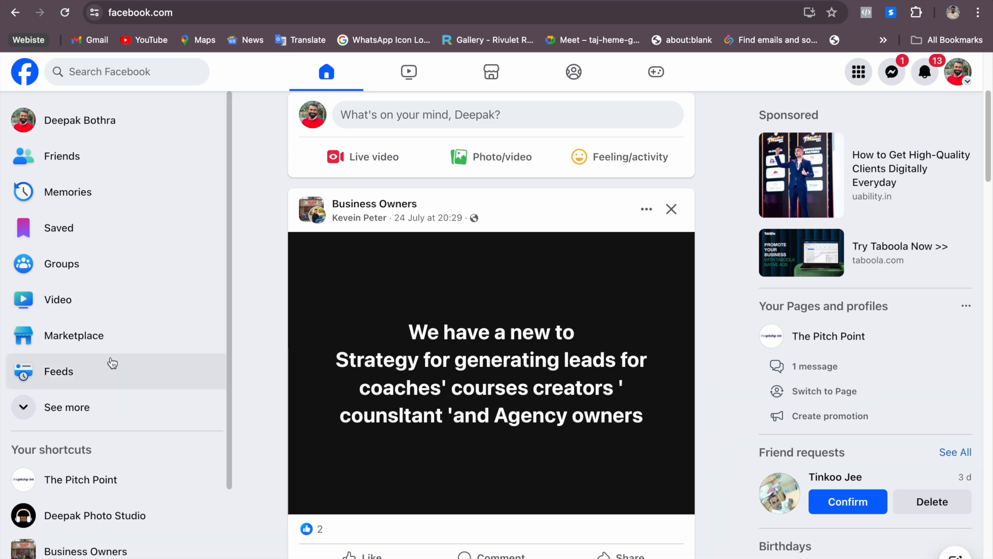
# Expand the full list of Facebook shortcuts and open Ads Manager
pyautogui.scroll(-1, 97, 408)
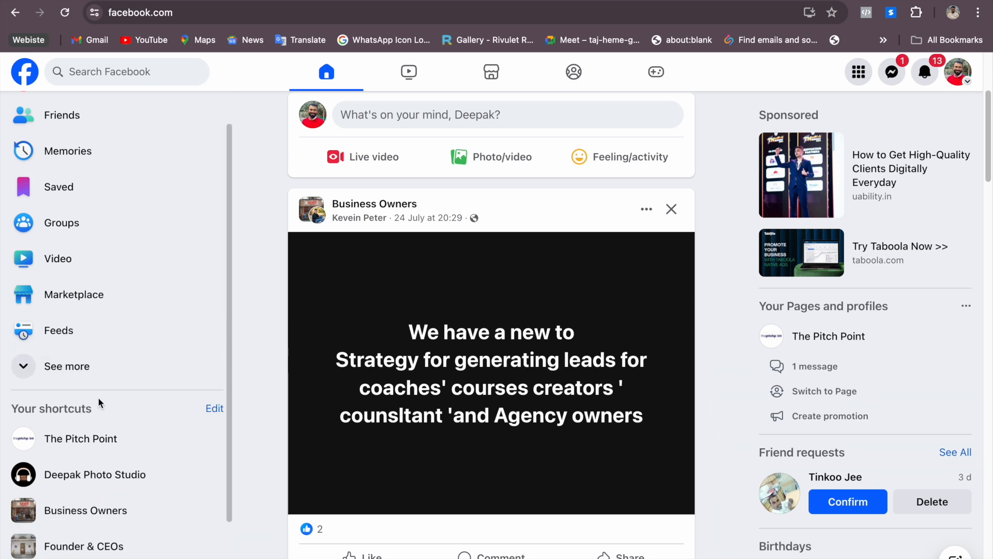
pyautogui.scroll(1, 98, 406)
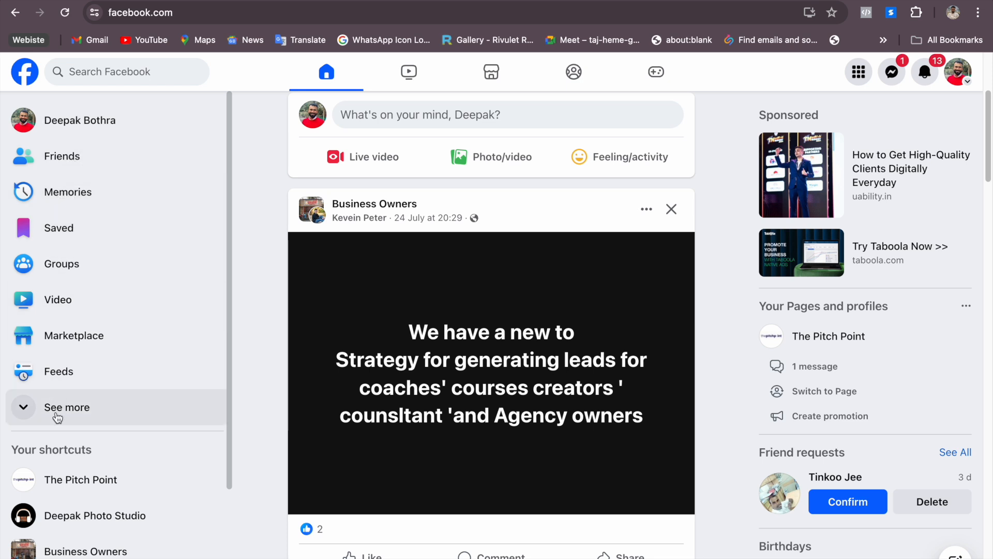
pyautogui.click(87, 403)
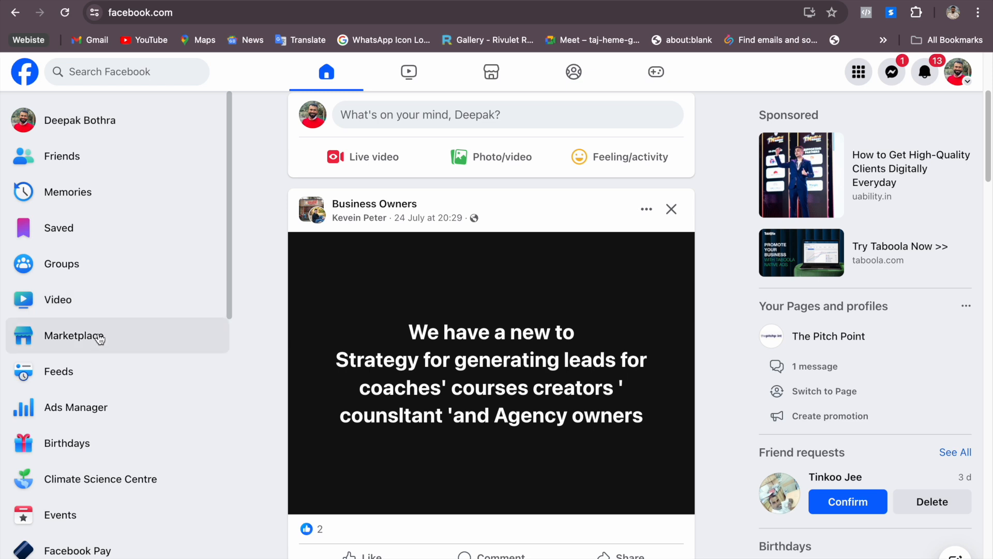
pyautogui.scroll(-7, 98, 336)
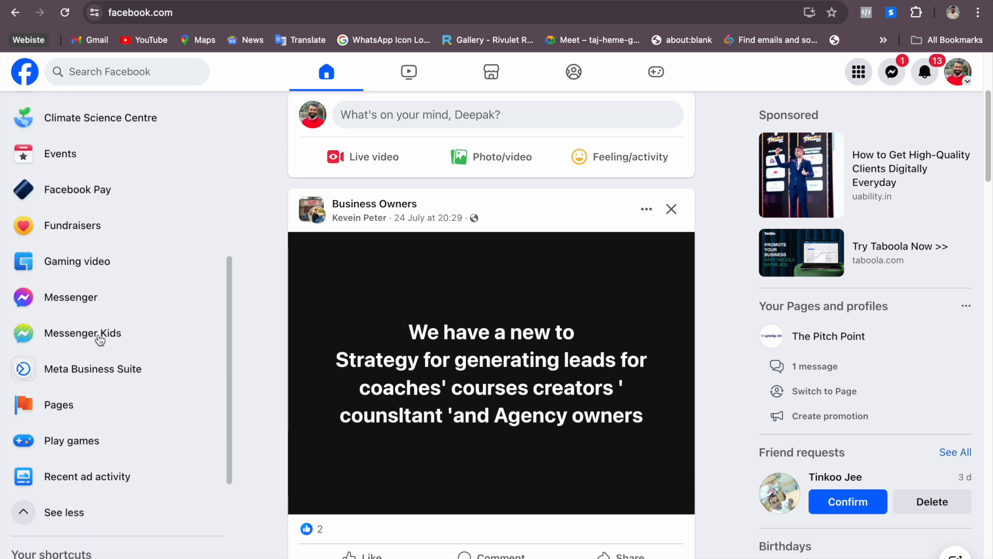
pyautogui.scroll(2, 116, 264)
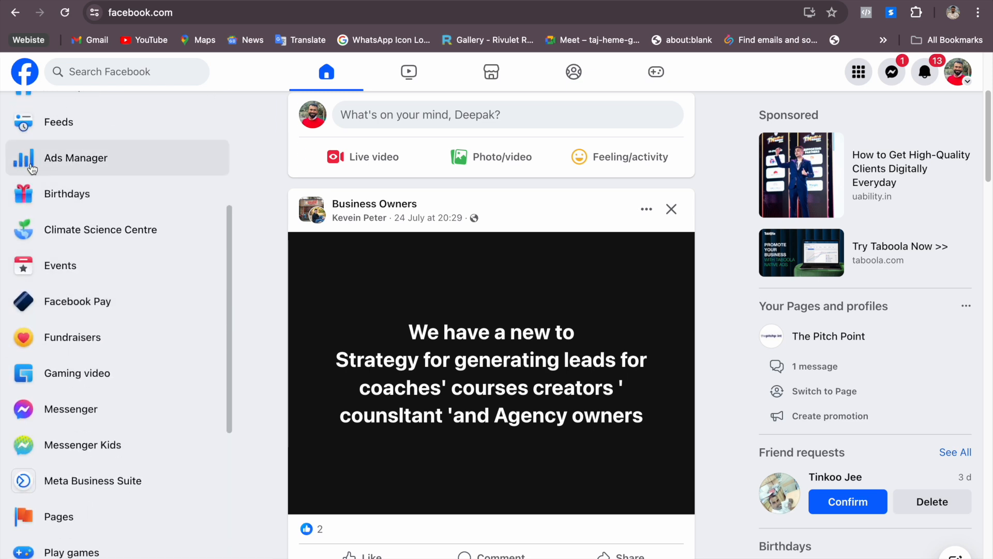
pyautogui.click(74, 167)
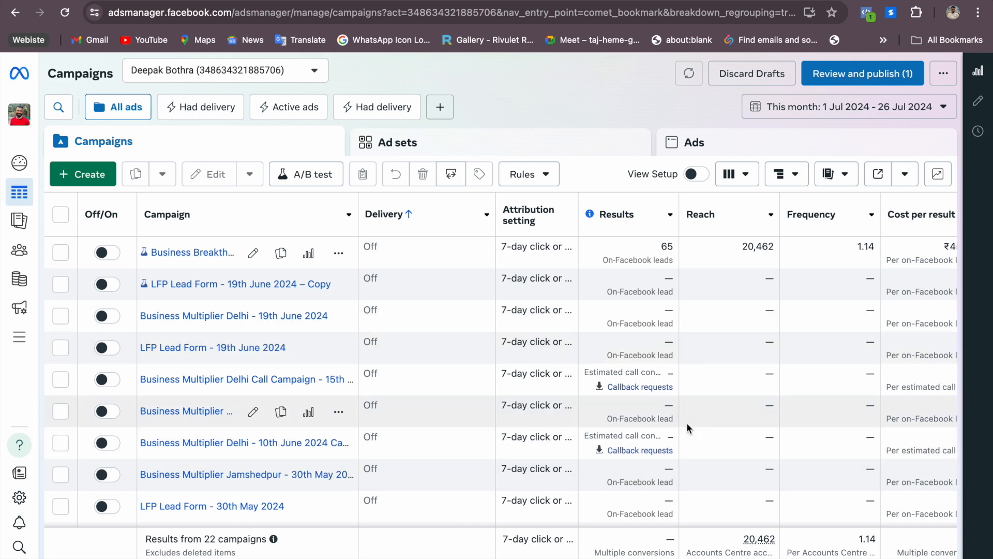
# Switch to The Pitch Point ad account and dismiss the prepaid funds notice
pyautogui.click(316, 71)
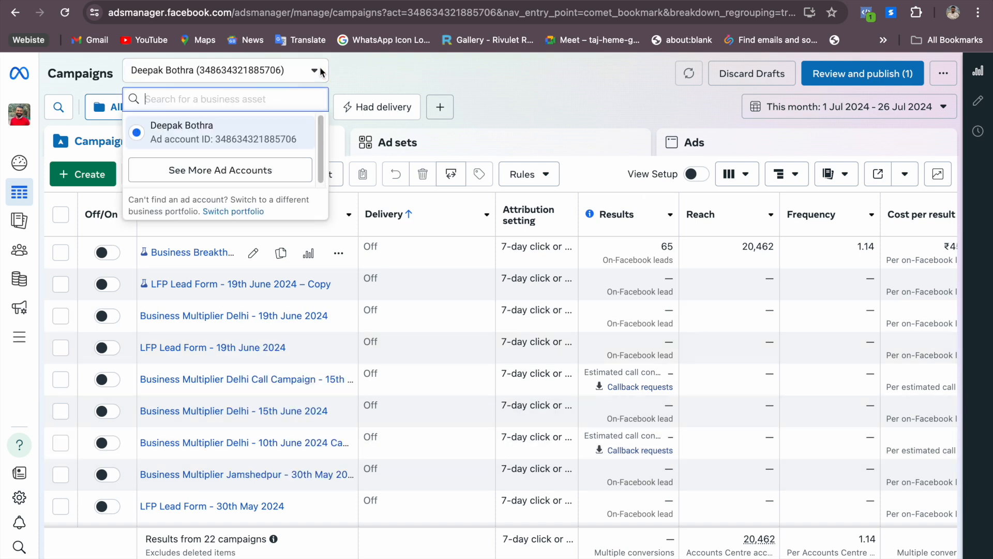
pyautogui.click(247, 180)
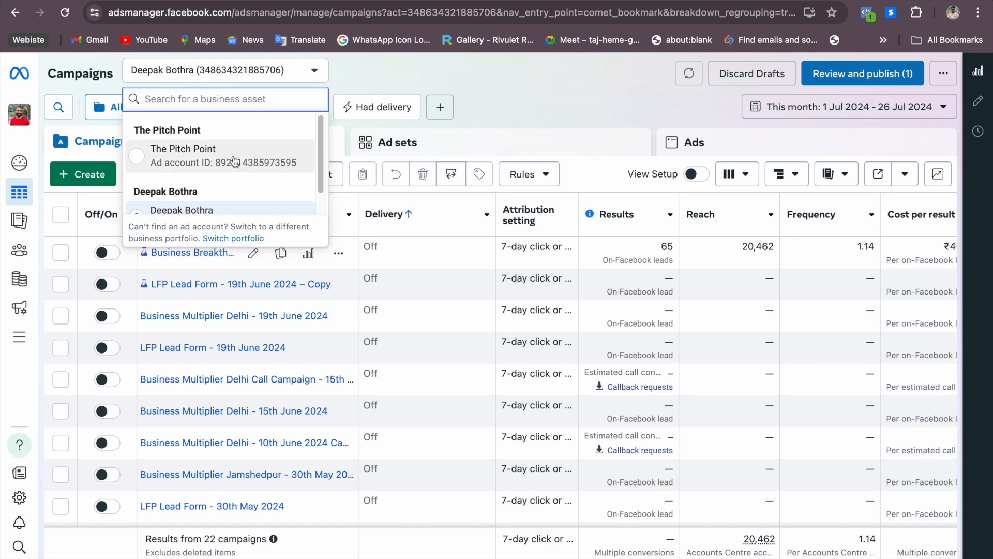
pyautogui.click(231, 155)
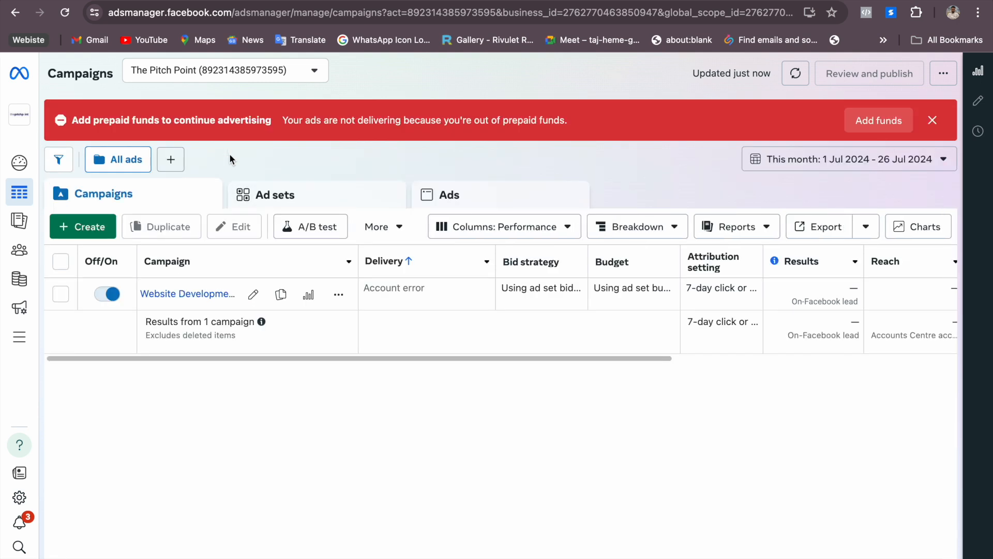
pyautogui.click(935, 122)
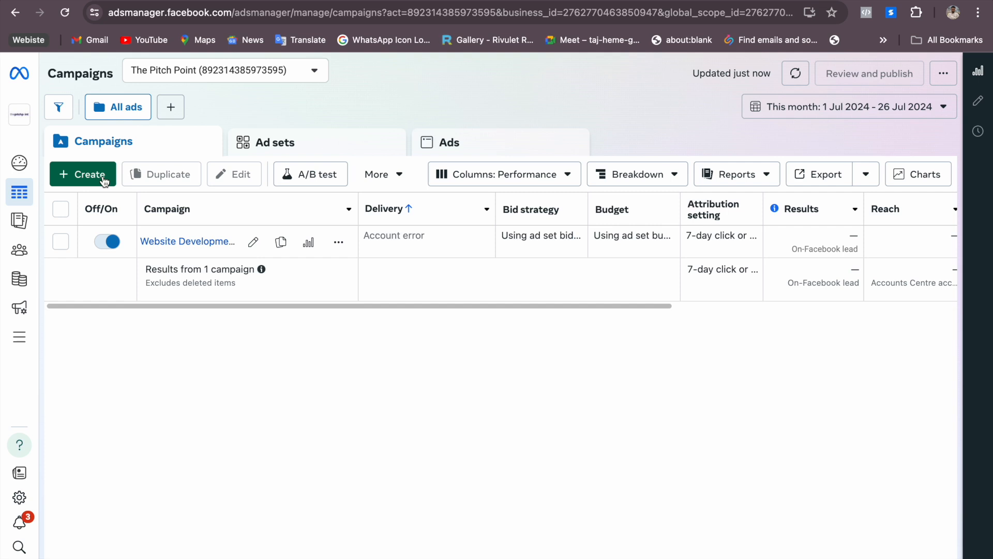
# Create a new auction campaign with the Sales objective and the Manual sales campaign setup
pyautogui.click(70, 176)
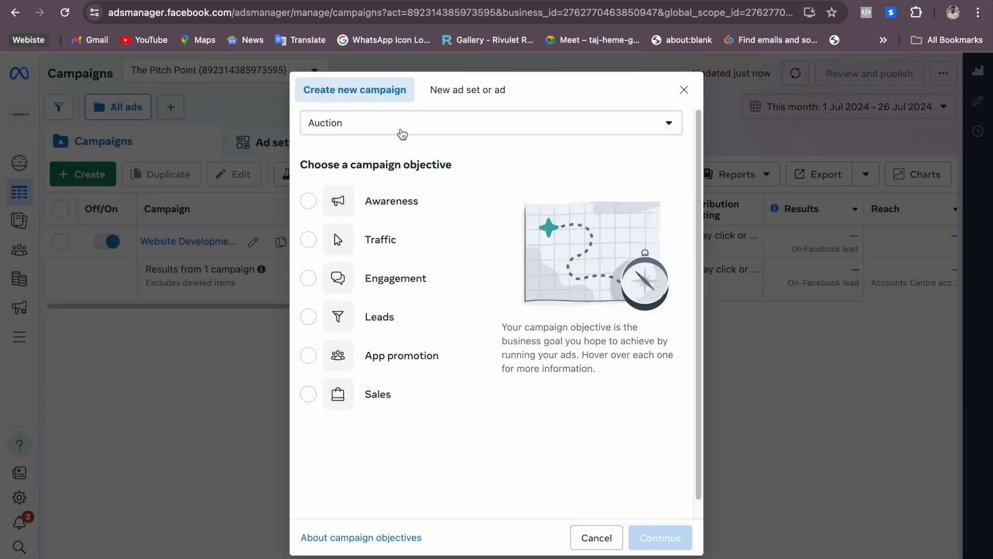
pyautogui.moveTo(403, 201)
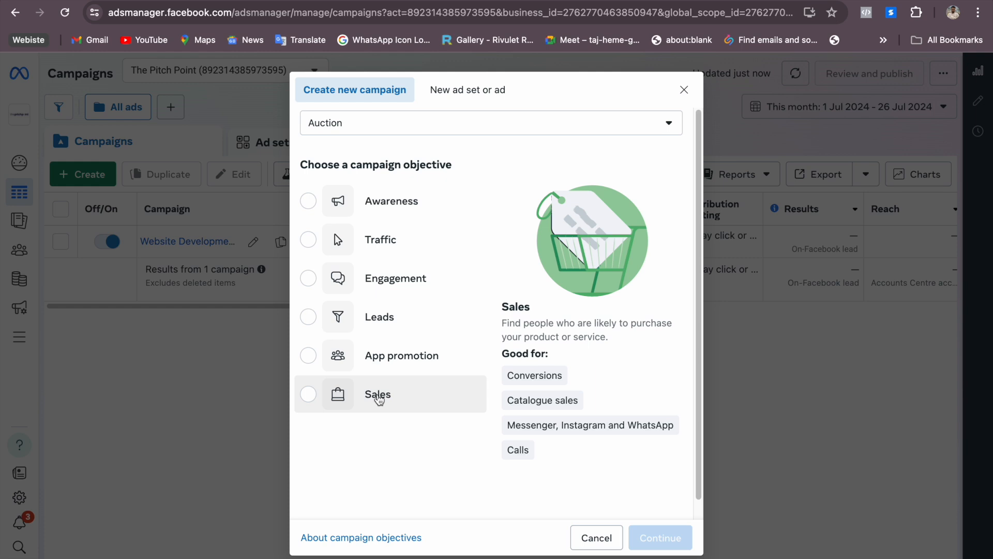
pyautogui.click(379, 399)
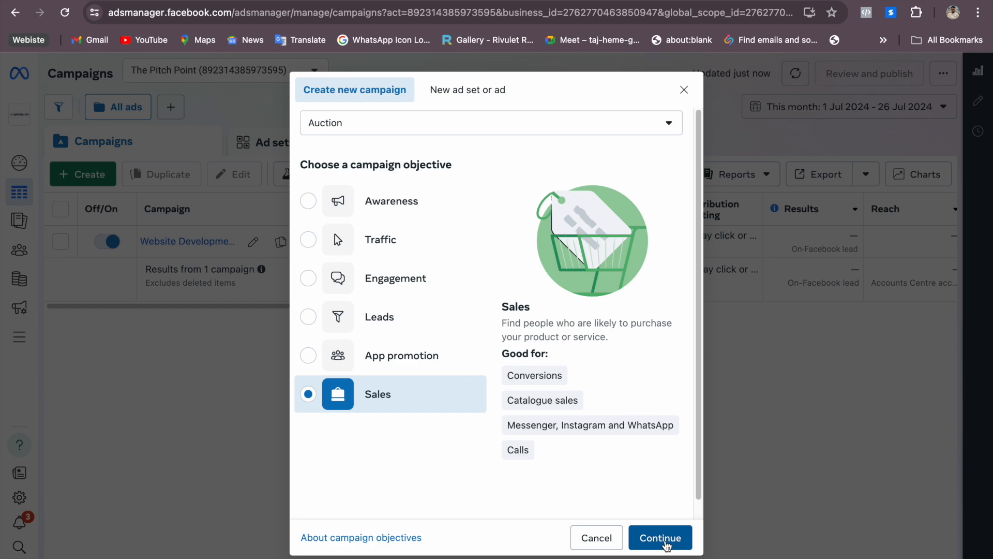
pyautogui.click(667, 547)
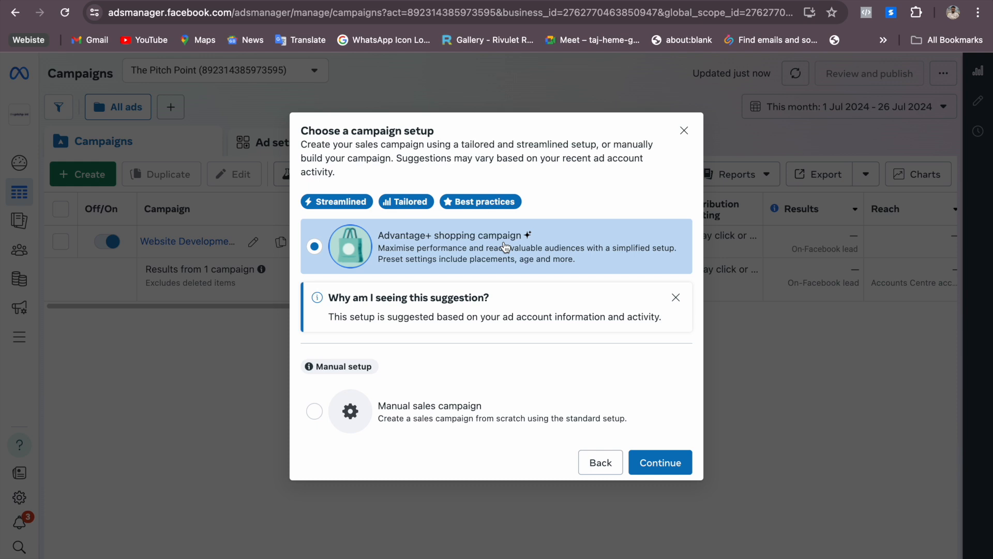
pyautogui.click(424, 418)
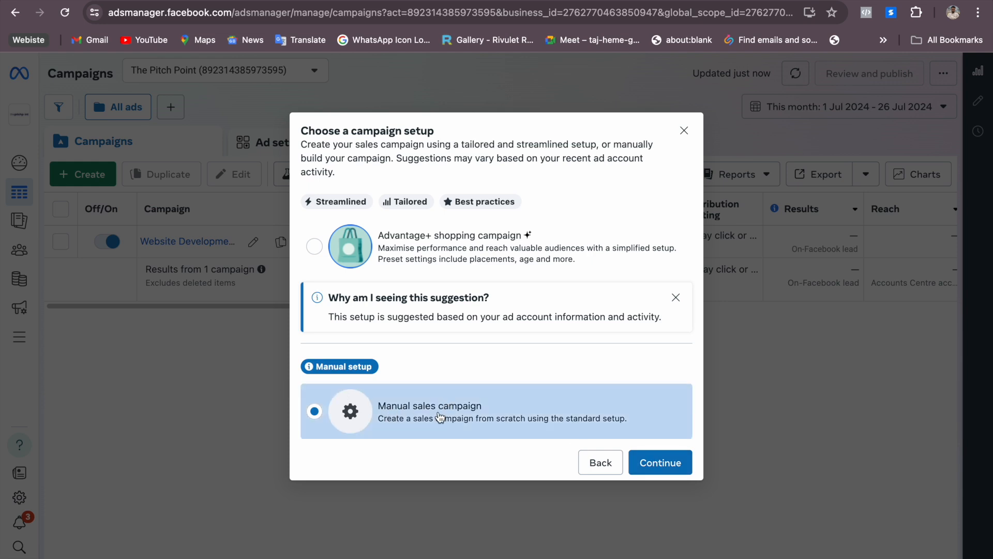
pyautogui.click(676, 465)
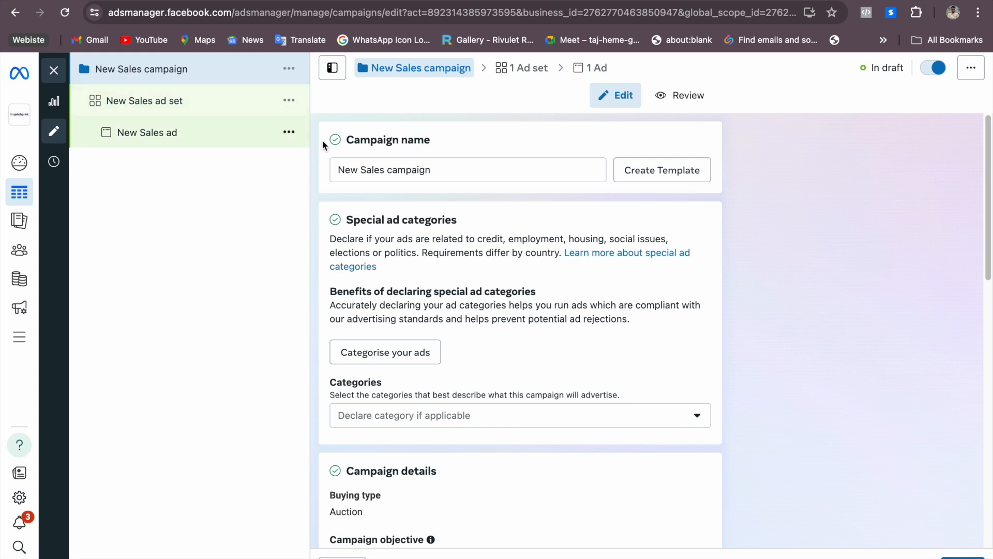
# Rename the campaign as "Jwellery campaign"
pyautogui.moveTo(384, 170); pyautogui.dragTo(329, 169)
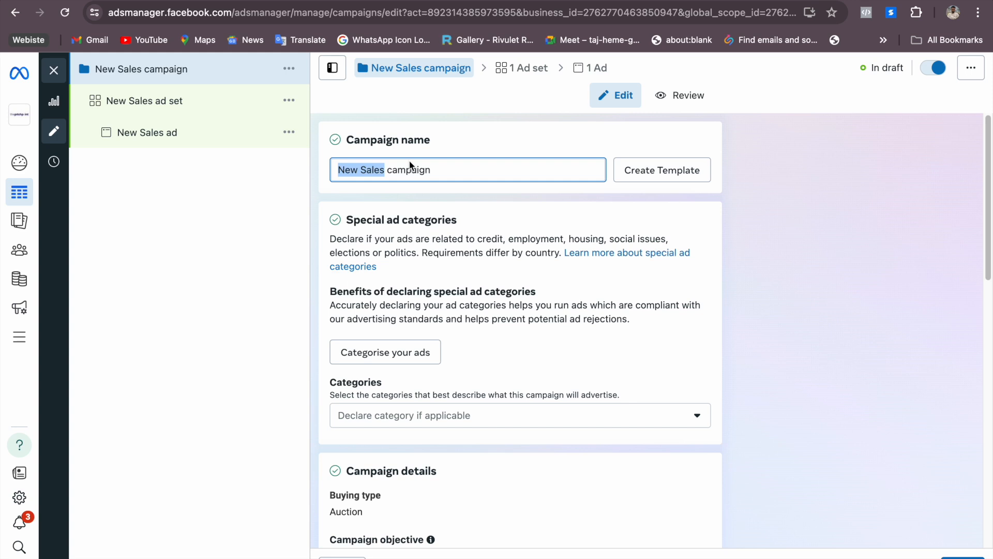
pyautogui.write('JWellery')
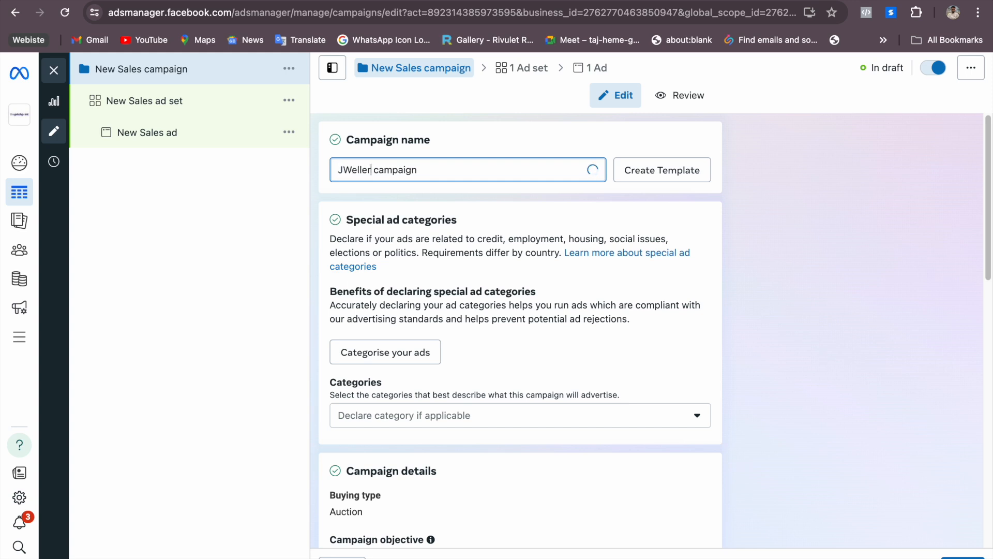
pyautogui.press('BackSpace')
pyautogui.press('BackSpace')
pyautogui.press('BackSpace')
pyautogui.press('BackSpace')
pyautogui.press('BackSpace')
pyautogui.press('BackSpace')
pyautogui.press('BackSpace')
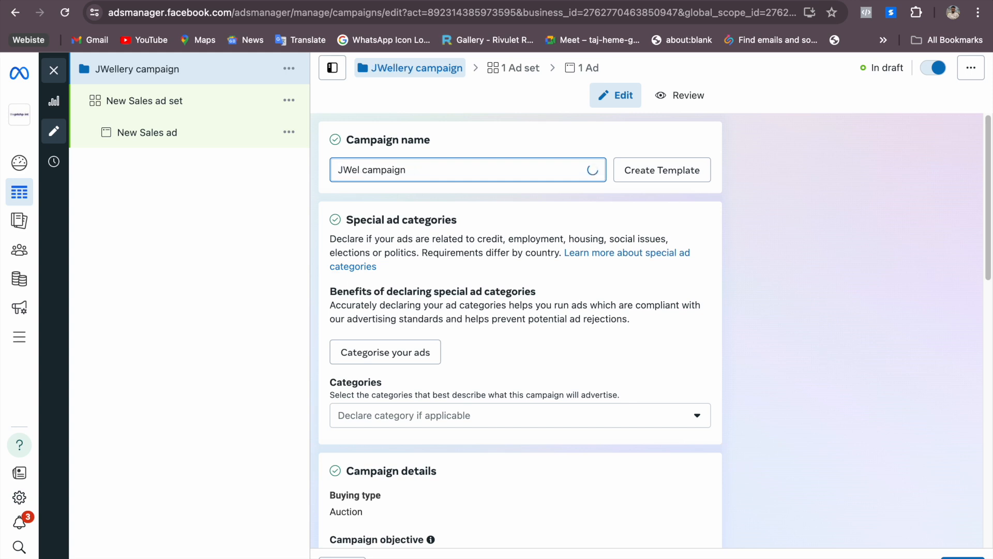
pyautogui.write('llery')
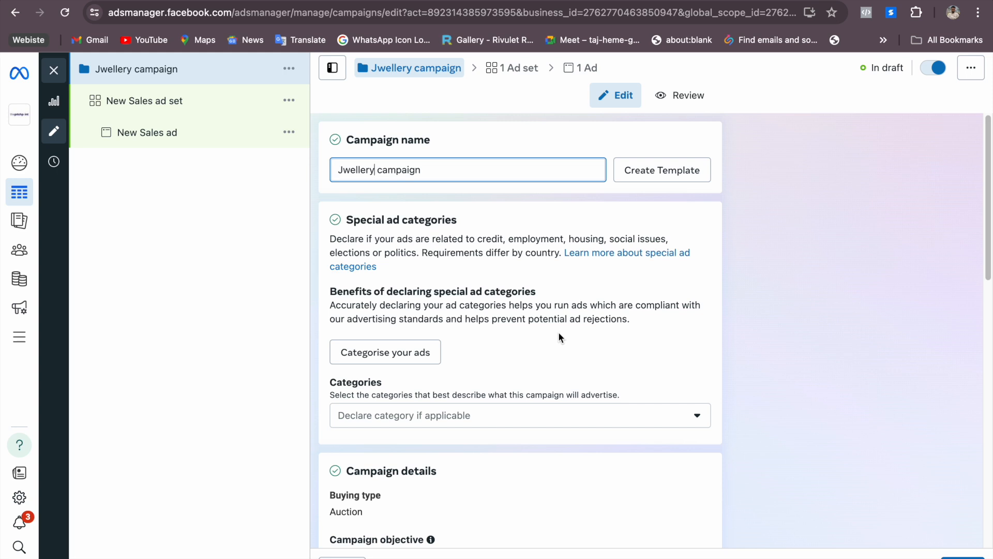
# Open the campaign's ad set and rename it as "Jwellery ad set"
pyautogui.moveTo(987, 165); pyautogui.dragTo(989, 427)
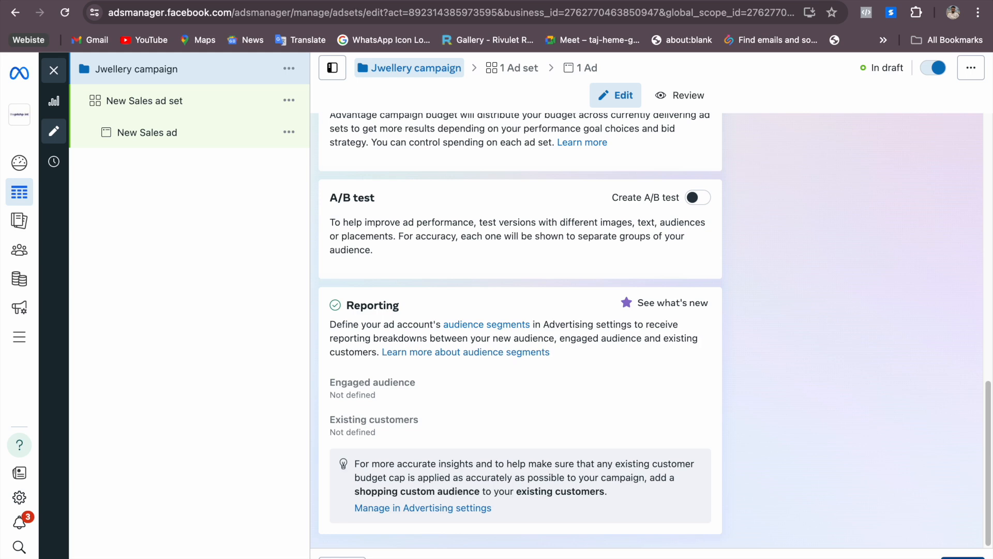
pyautogui.click(135, 101)
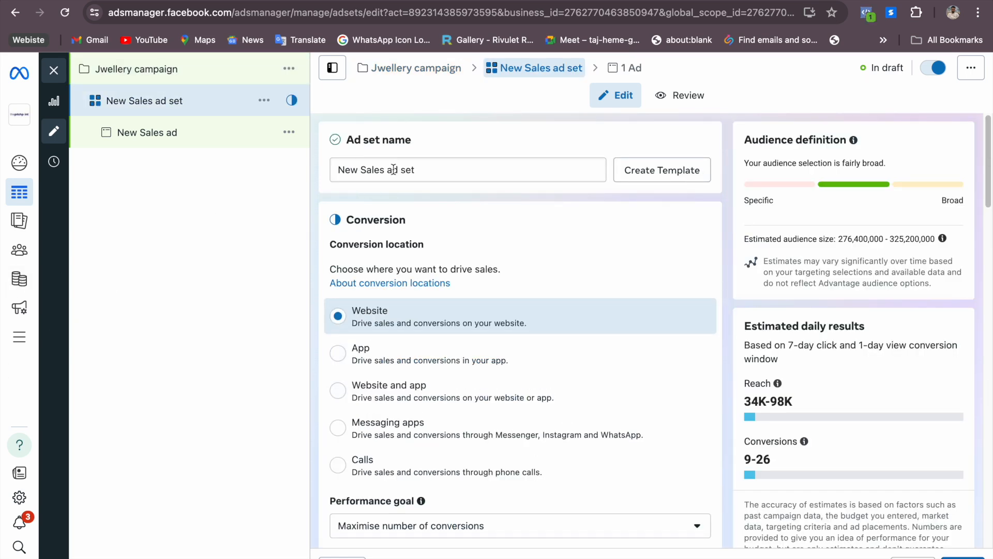
pyautogui.moveTo(384, 170); pyautogui.dragTo(316, 176)
pyautogui.write('Jwellery')
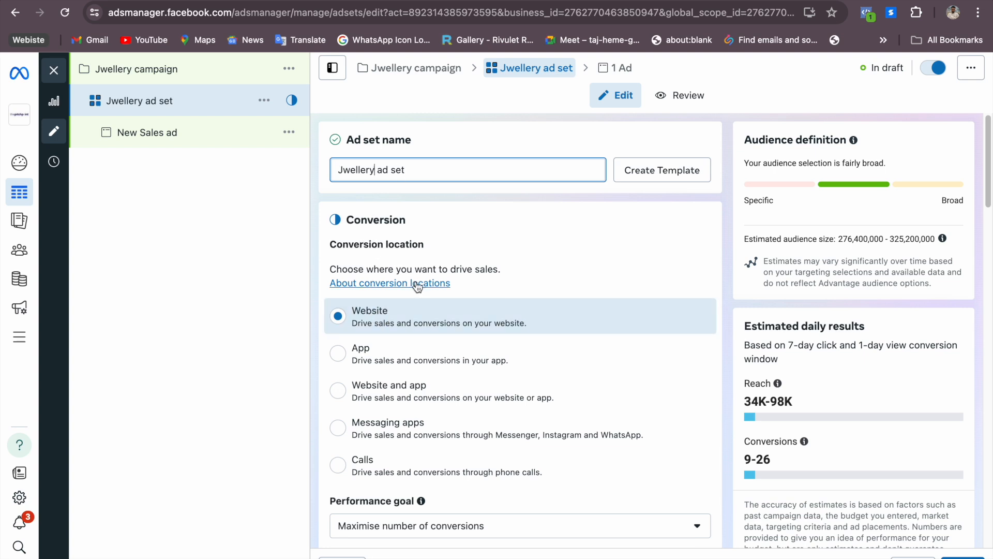
# Review the ad set's conversion location choices by trying App and Website and app, and return to Website
pyautogui.scroll(-1, 417, 284)
pyautogui.scroll(-1, 418, 288)
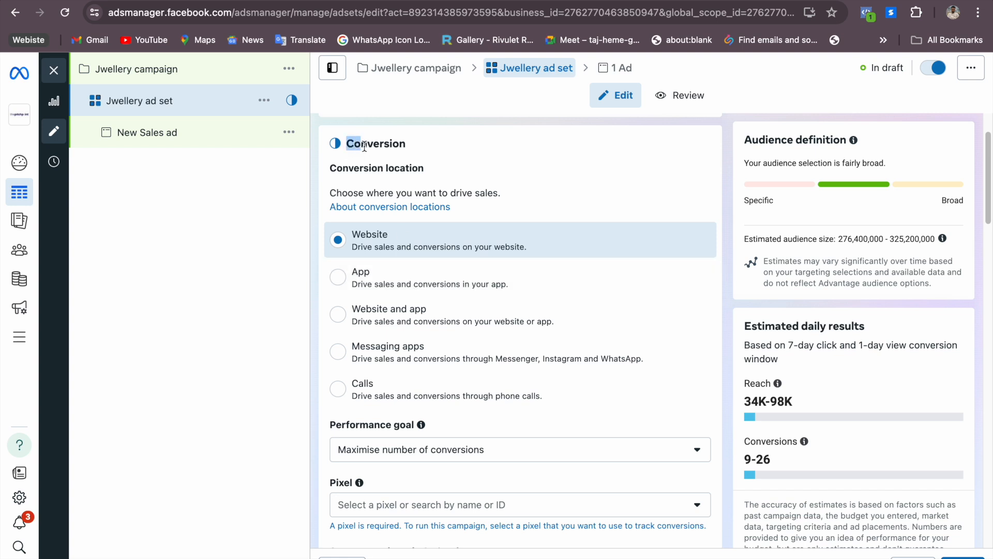
pyautogui.moveTo(346, 143); pyautogui.dragTo(404, 146)
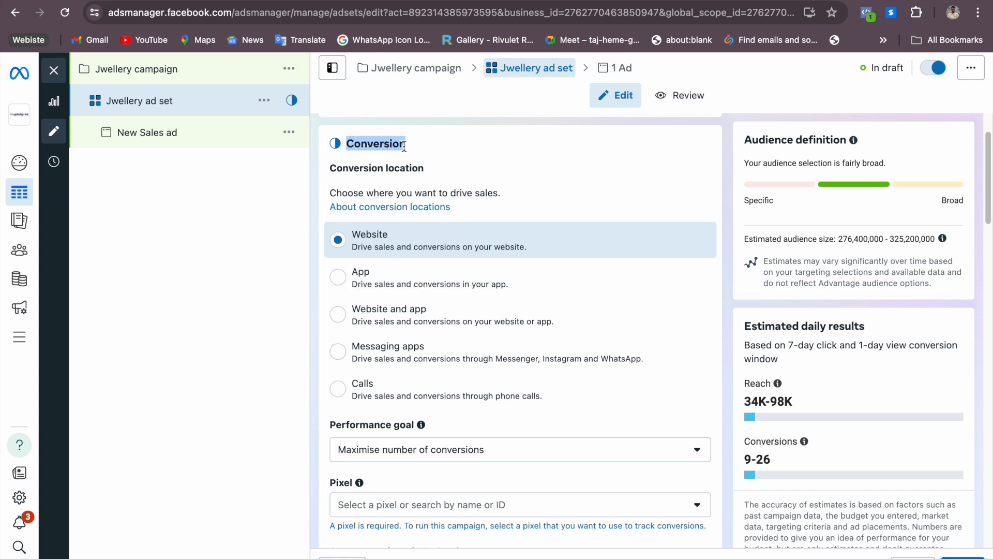
pyautogui.click(335, 172)
pyautogui.moveTo(335, 169); pyautogui.dragTo(413, 171)
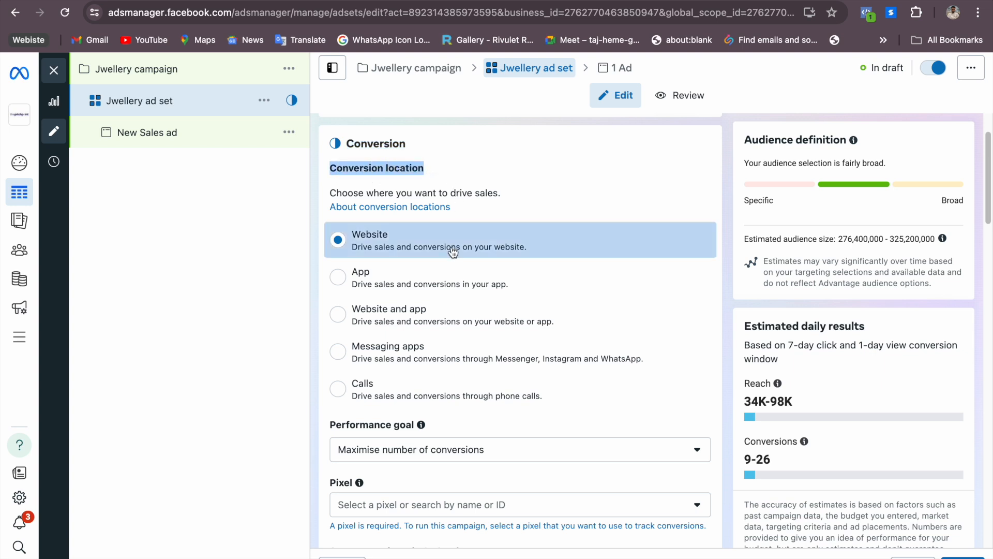
pyautogui.click(441, 285)
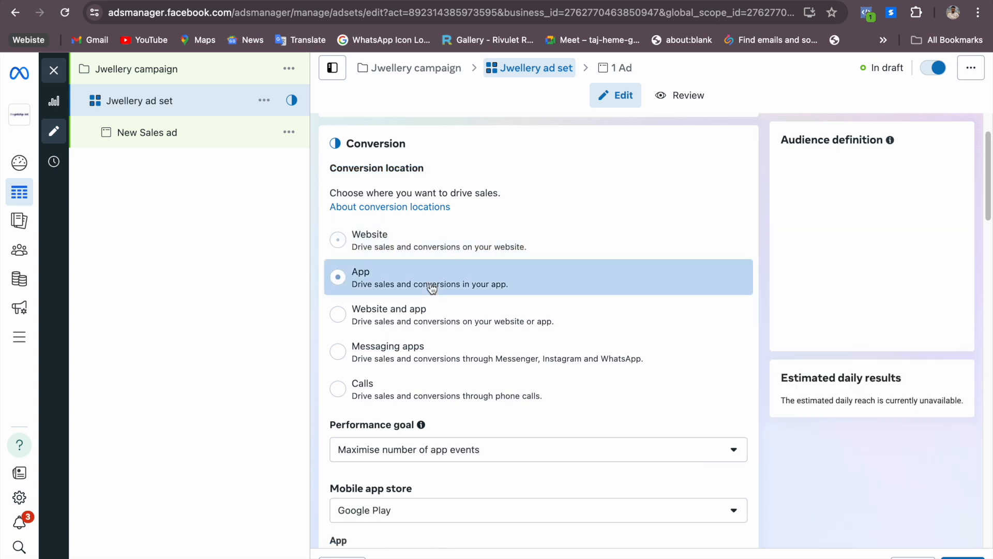
pyautogui.click(391, 321)
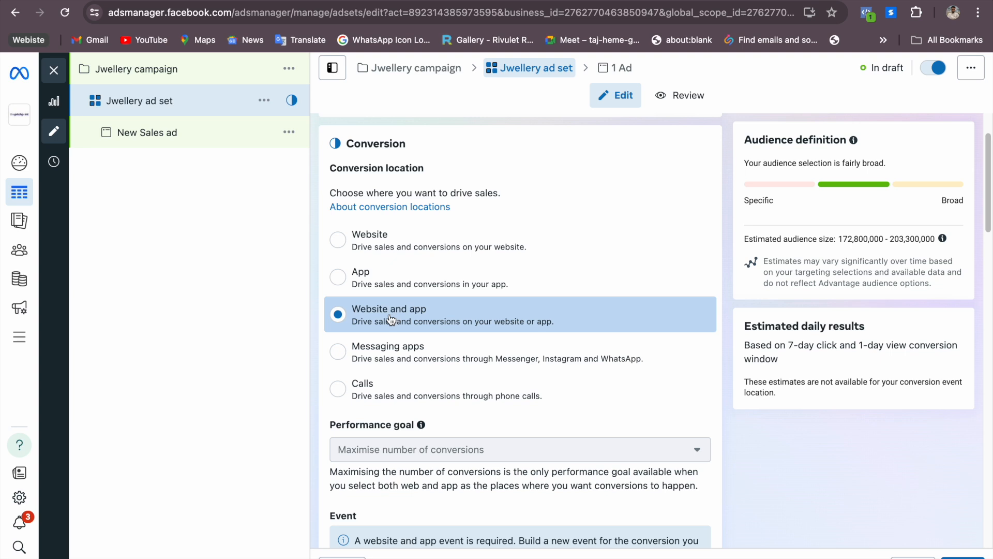
pyautogui.click(379, 240)
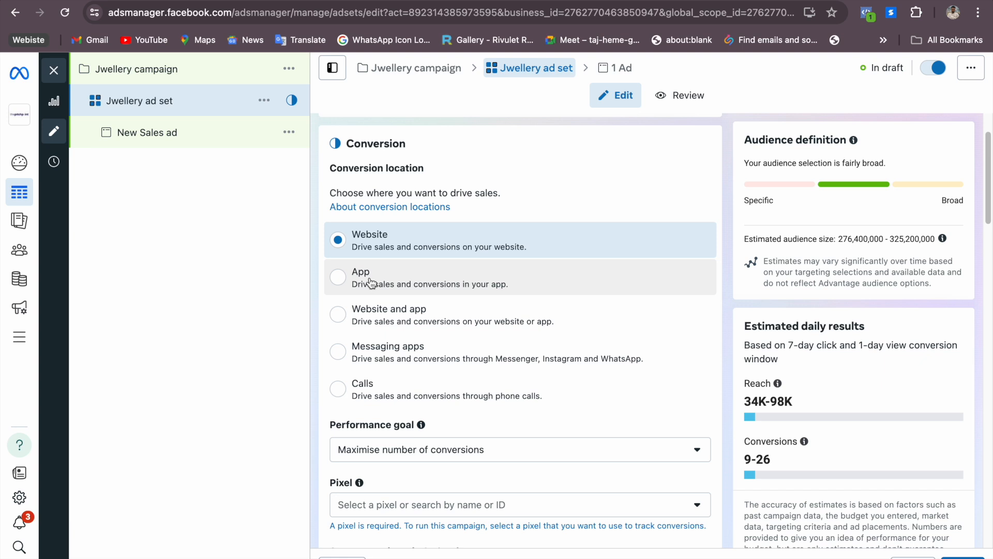
# Try Website and app, Calls and Messaging apps as the conversion location, and set it back to Website
pyautogui.click(370, 282)
pyautogui.click(376, 313)
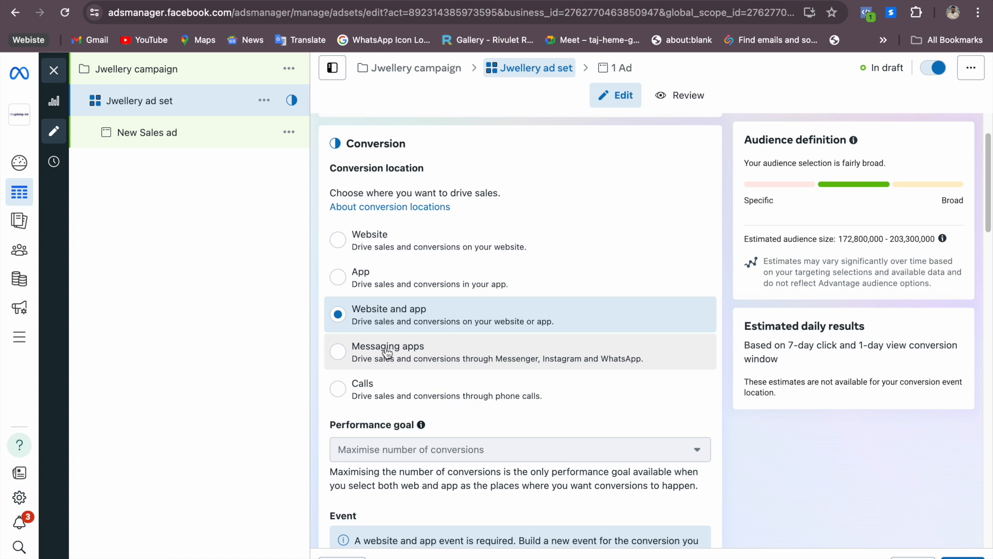
pyautogui.click(365, 392)
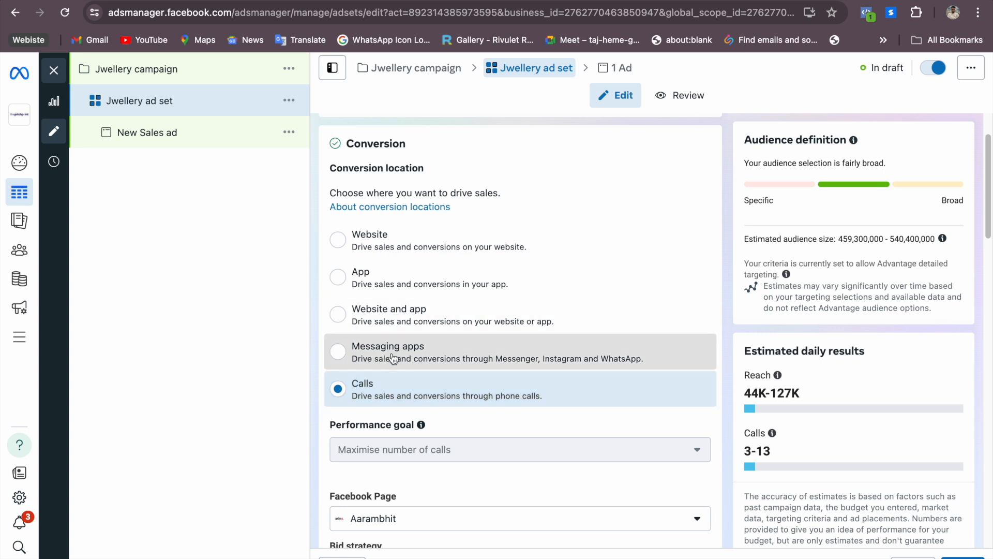
pyautogui.click(362, 358)
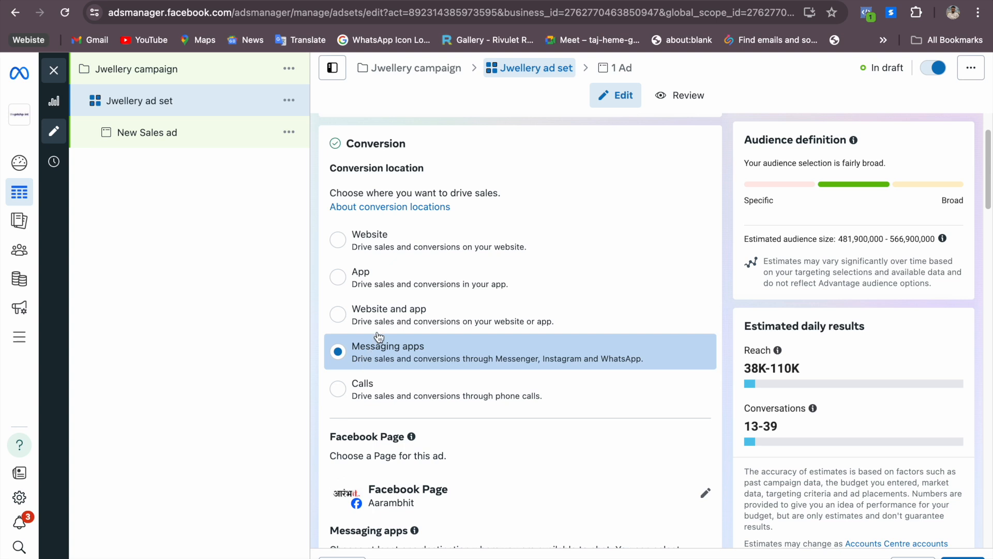
pyautogui.click(383, 240)
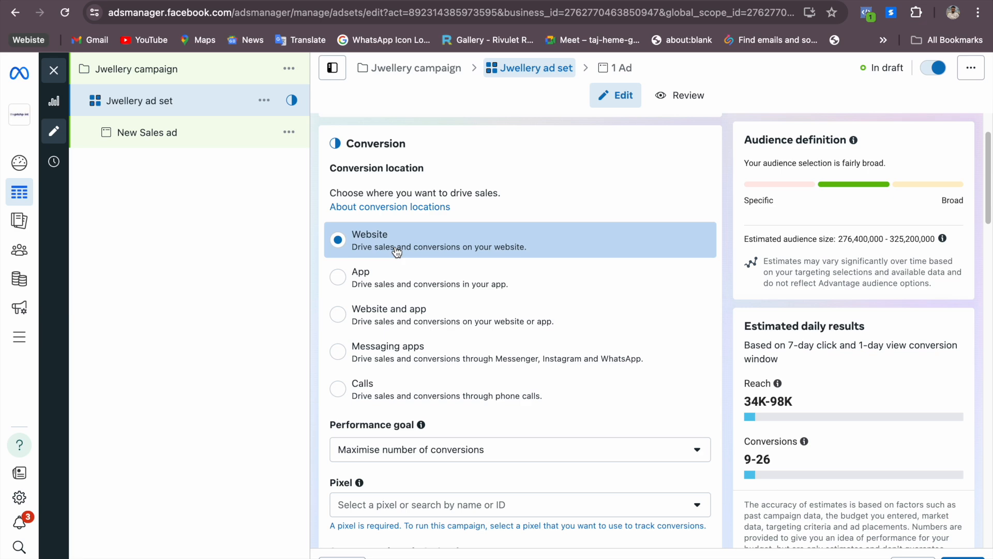
# Examine the available performance goals, from conversions down to impressions, and keep Maximise number of conversions
pyautogui.scroll(-10, 439, 398)
pyautogui.scroll(9, 462, 408)
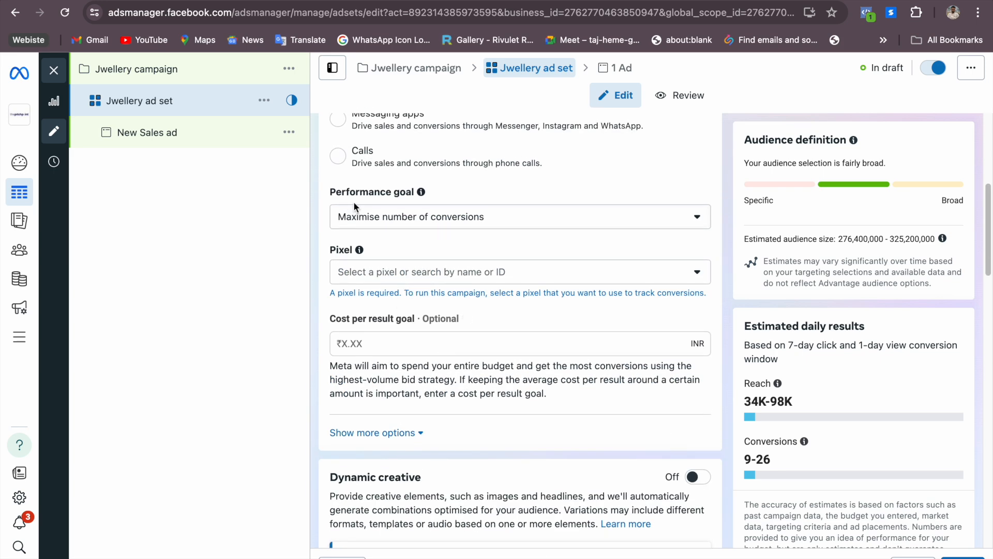
pyautogui.click(421, 220)
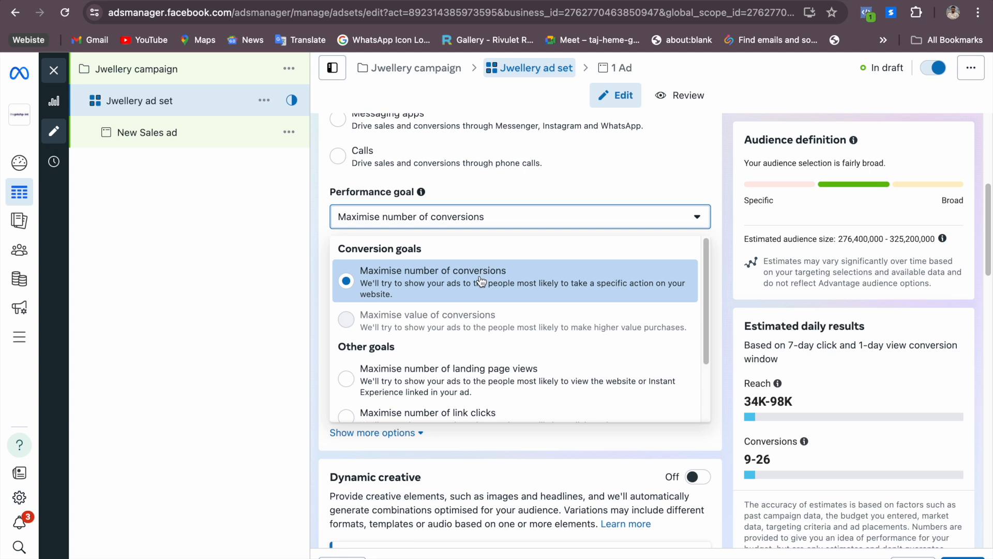
pyautogui.scroll(-1, 482, 336)
pyautogui.scroll(-3, 480, 334)
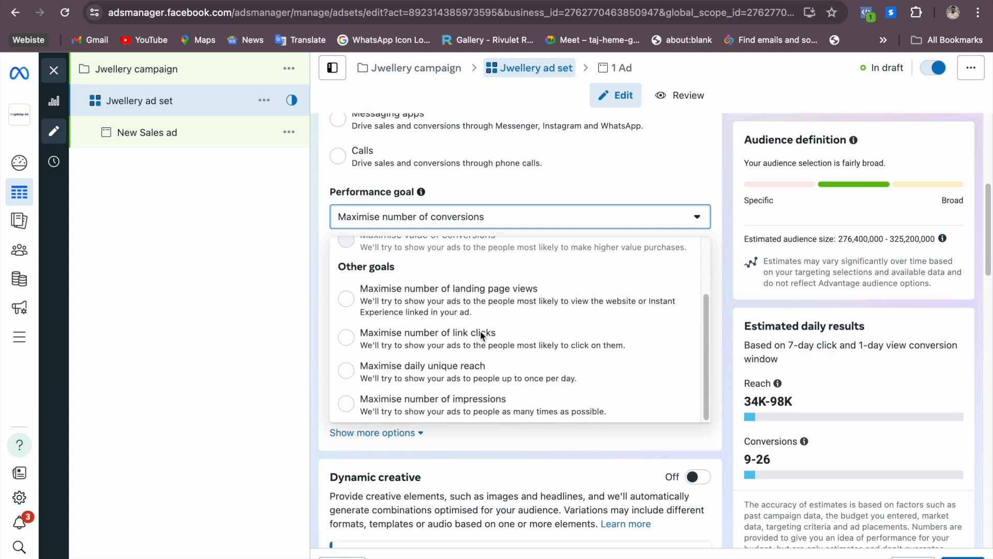
pyautogui.scroll(3, 480, 334)
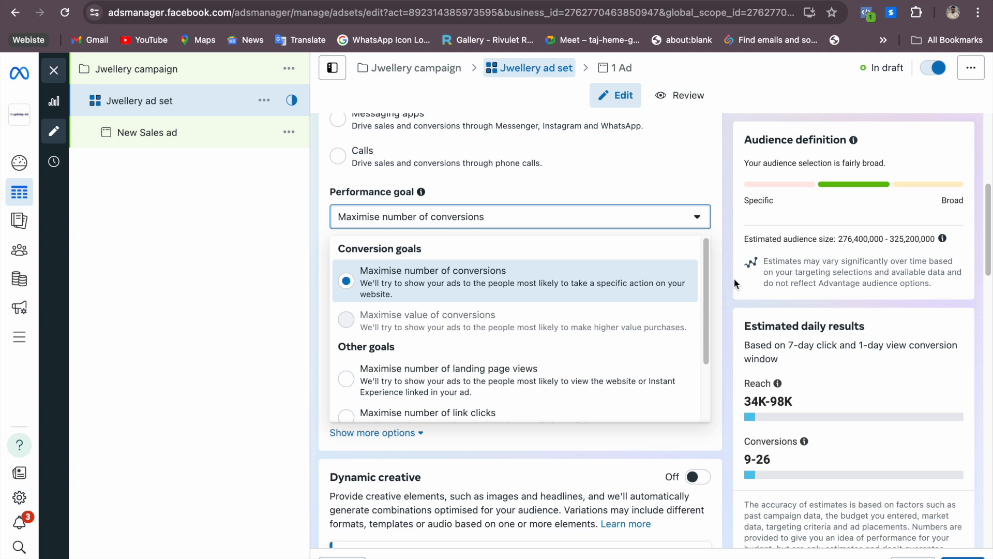
pyautogui.moveTo(707, 269); pyautogui.dragTo(705, 325)
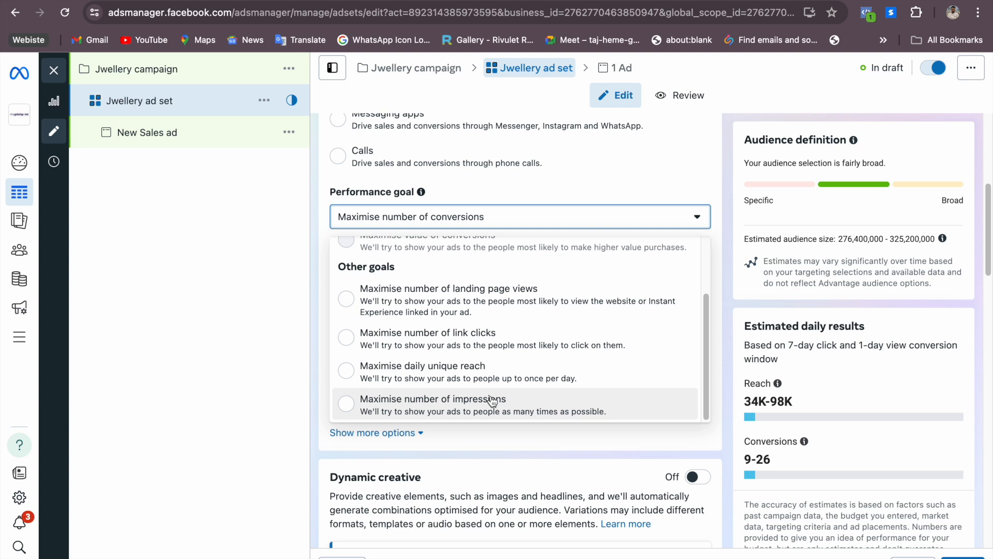
pyautogui.moveTo(707, 351); pyautogui.dragTo(708, 272)
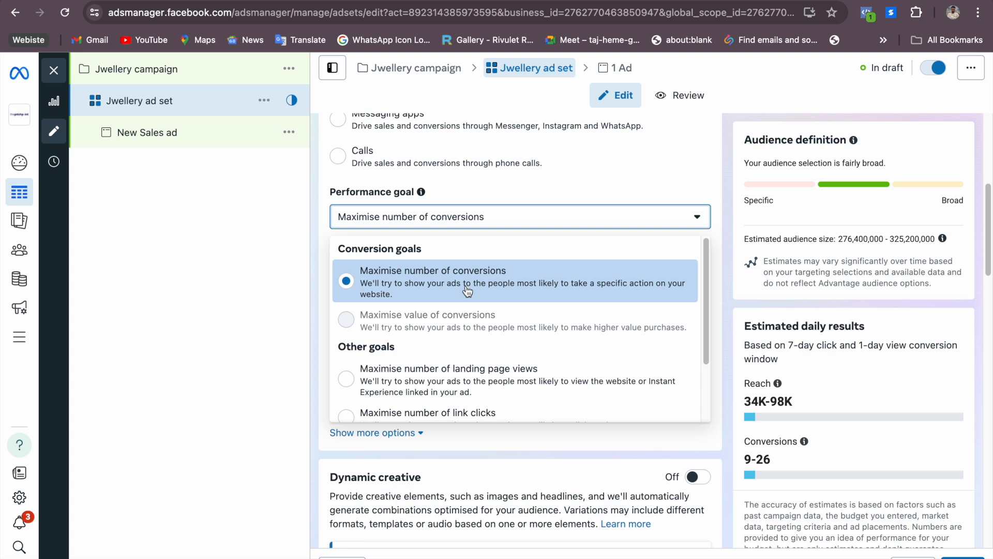
pyautogui.click(663, 186)
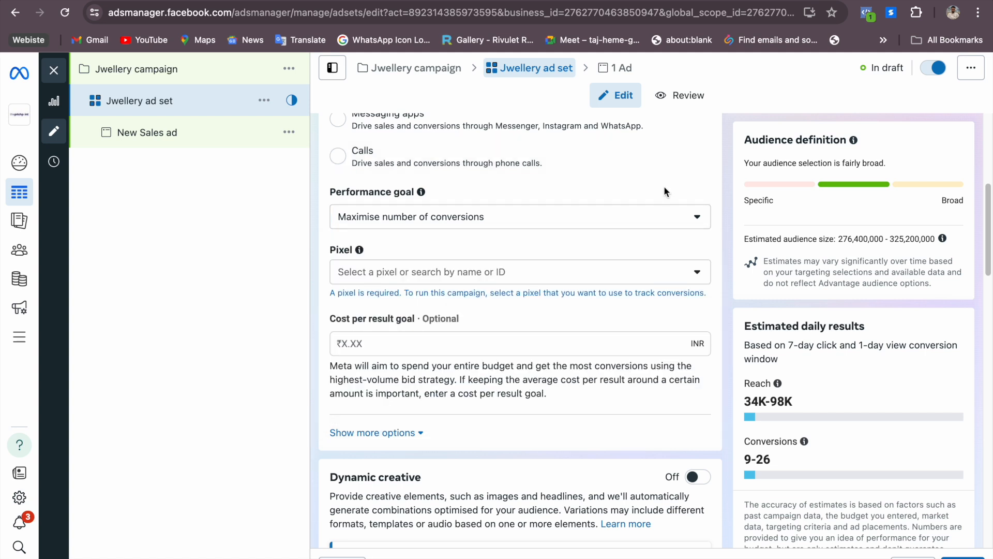
# Select The Pitch Point WP as the ad set's pixel and InputData as the conversion event
pyautogui.click(615, 273)
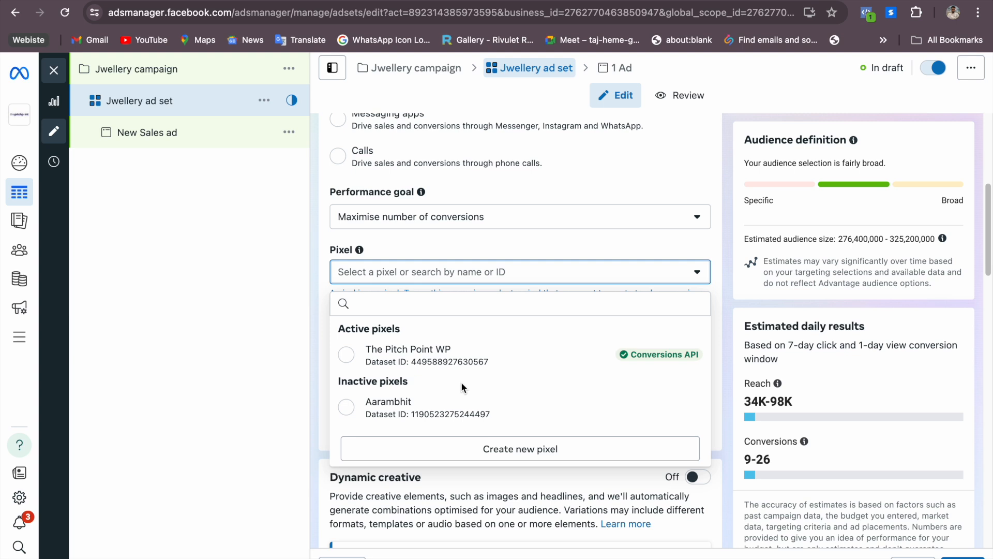
pyautogui.click(414, 355)
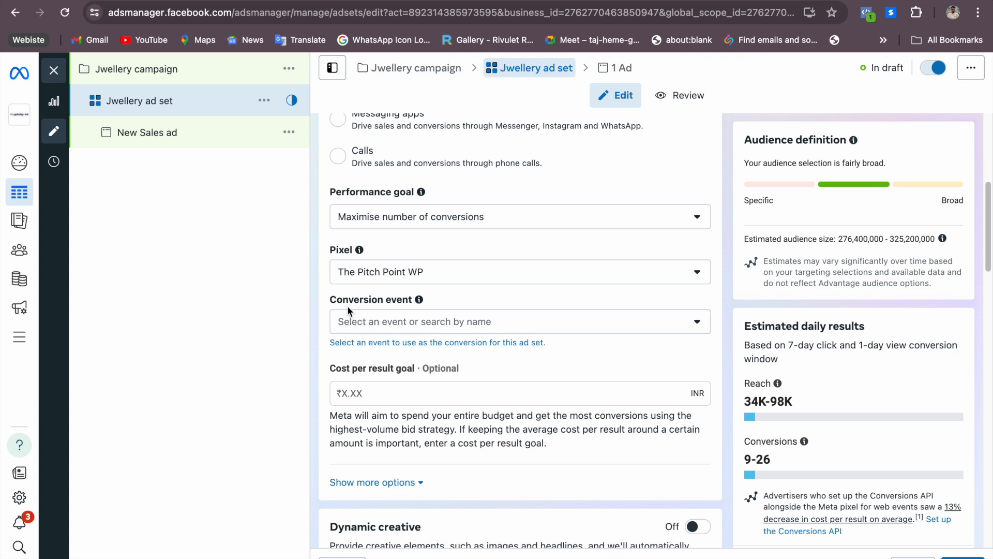
pyautogui.click(406, 317)
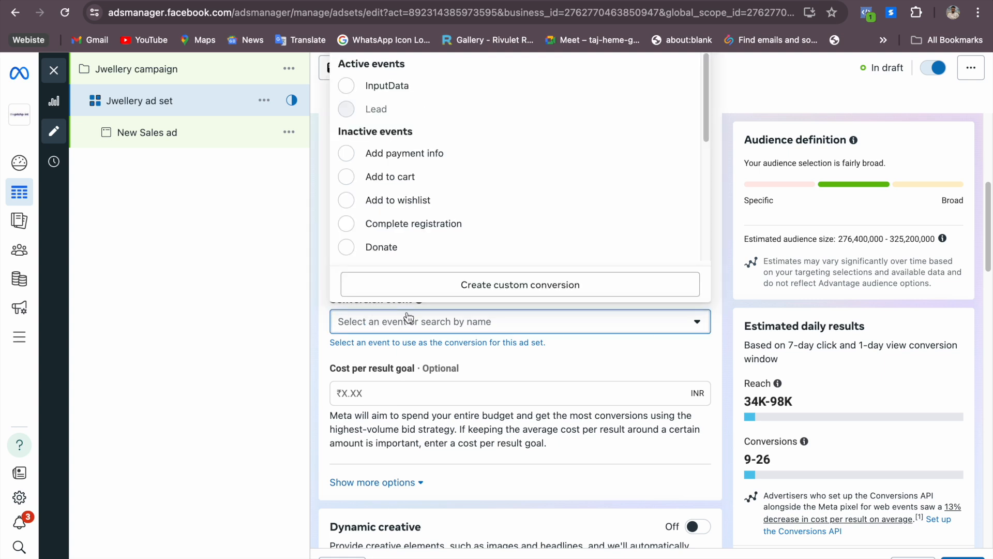
pyautogui.scroll(-3, 409, 209)
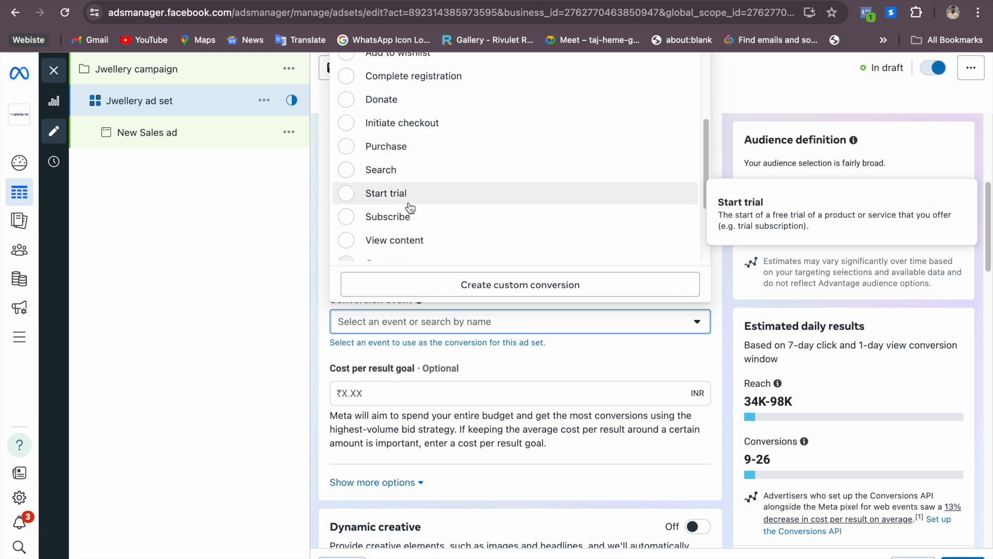
pyautogui.scroll(3, 410, 209)
pyautogui.scroll(-1, 365, 155)
pyautogui.scroll(1, 364, 170)
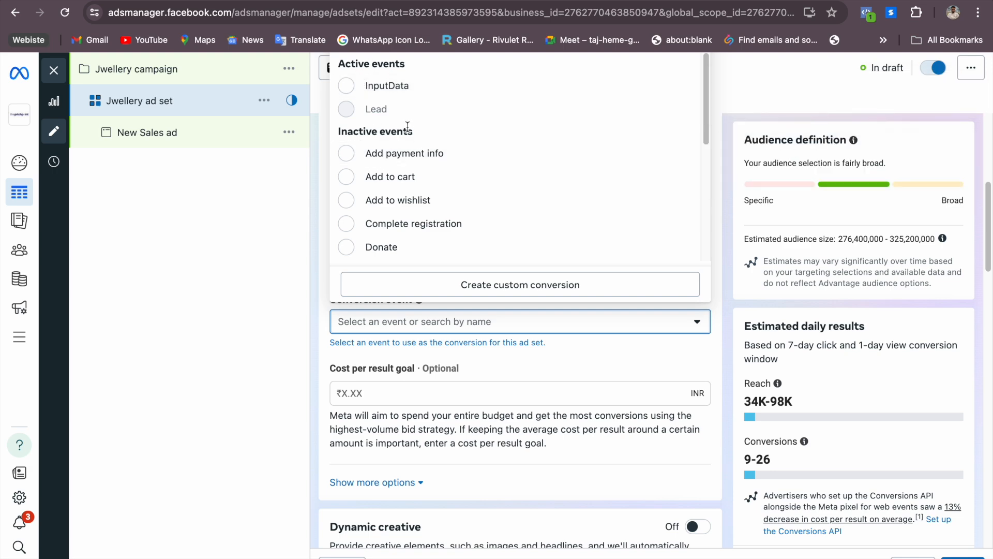
pyautogui.click(364, 86)
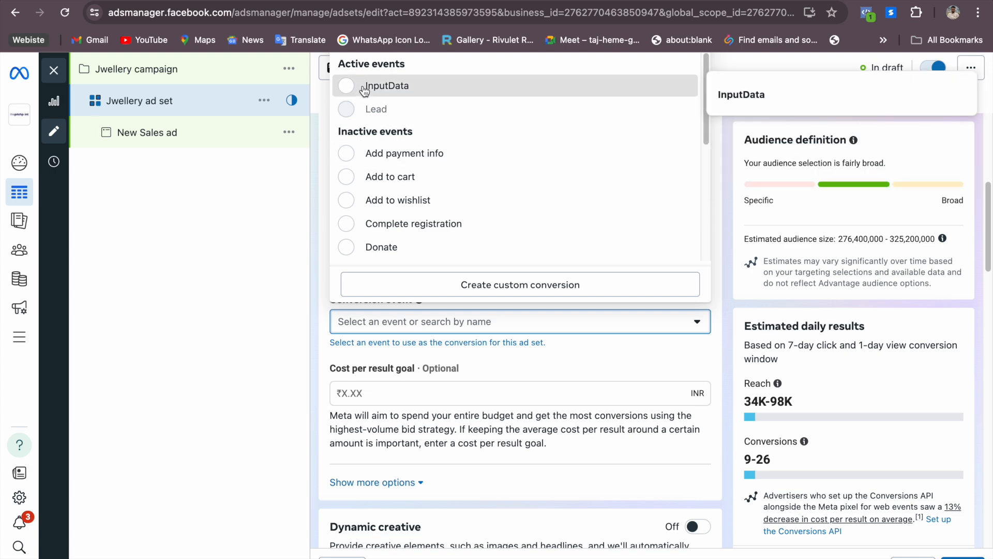
# Change the ad set's conversion event to Purchase
pyautogui.click(429, 330)
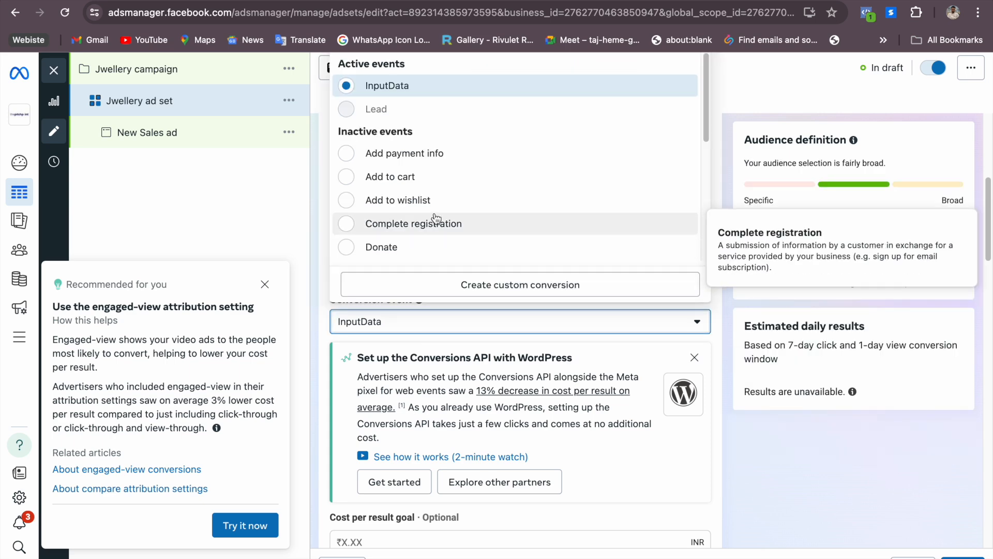
pyautogui.scroll(-1, 396, 207)
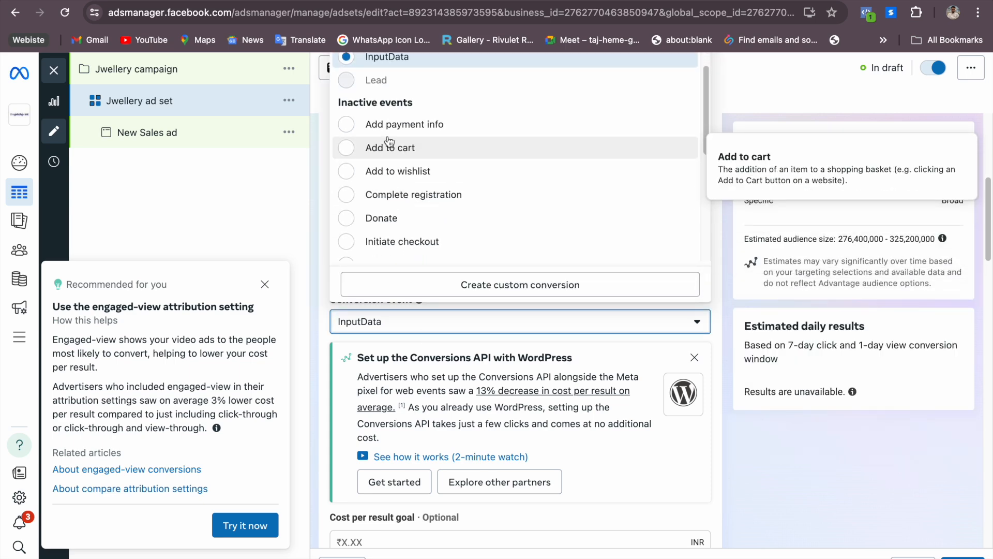
pyautogui.scroll(-5, 393, 227)
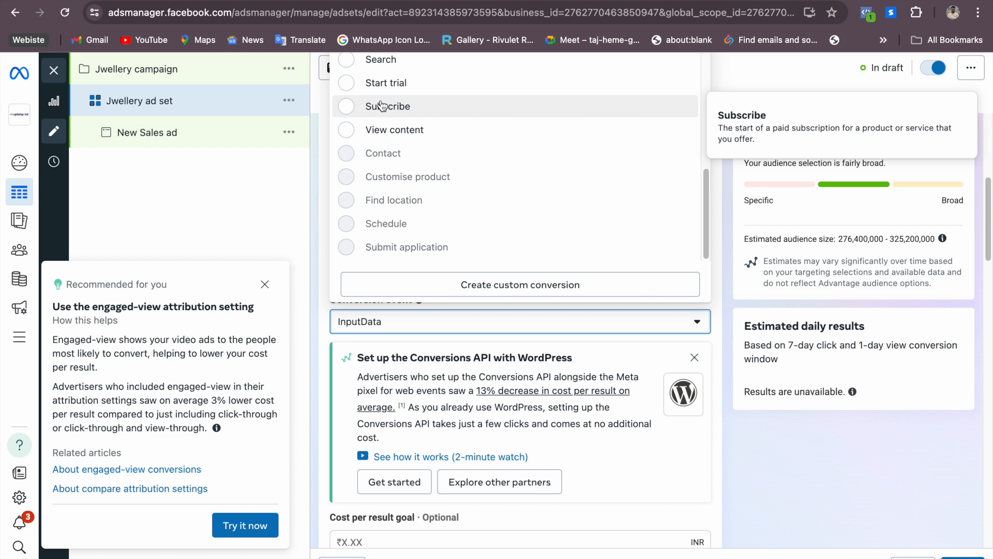
pyautogui.scroll(3, 380, 155)
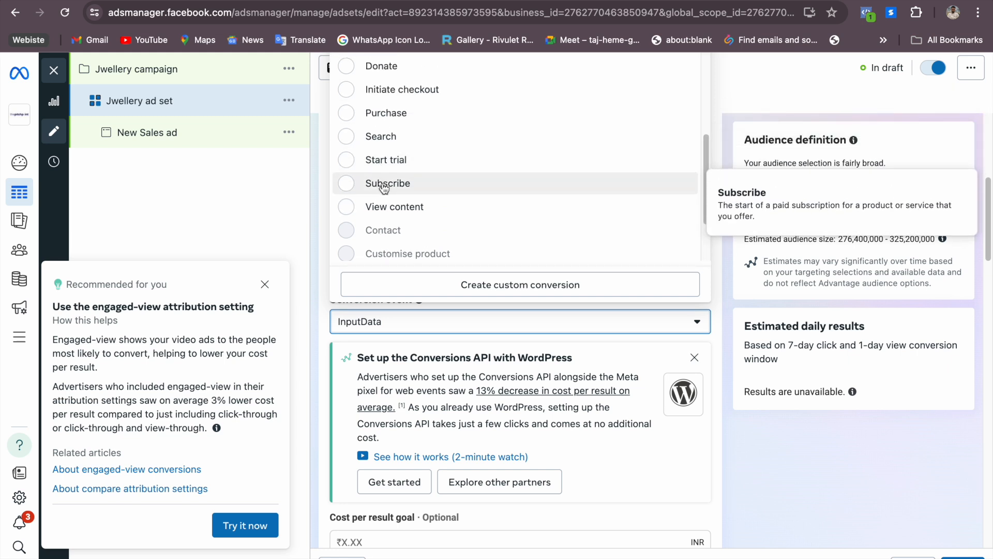
pyautogui.scroll(1, 384, 187)
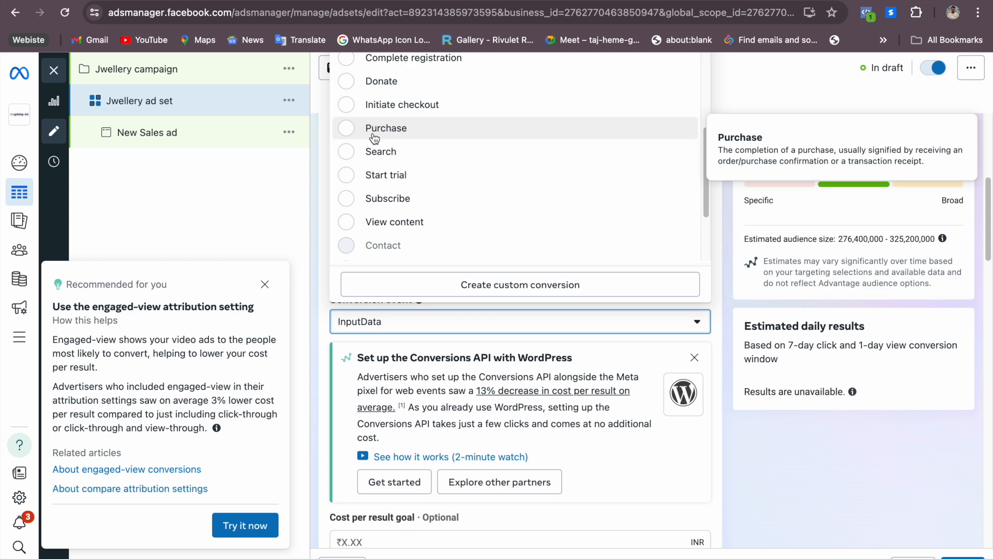
pyautogui.scroll(7, 374, 151)
pyautogui.scroll(-4, 374, 158)
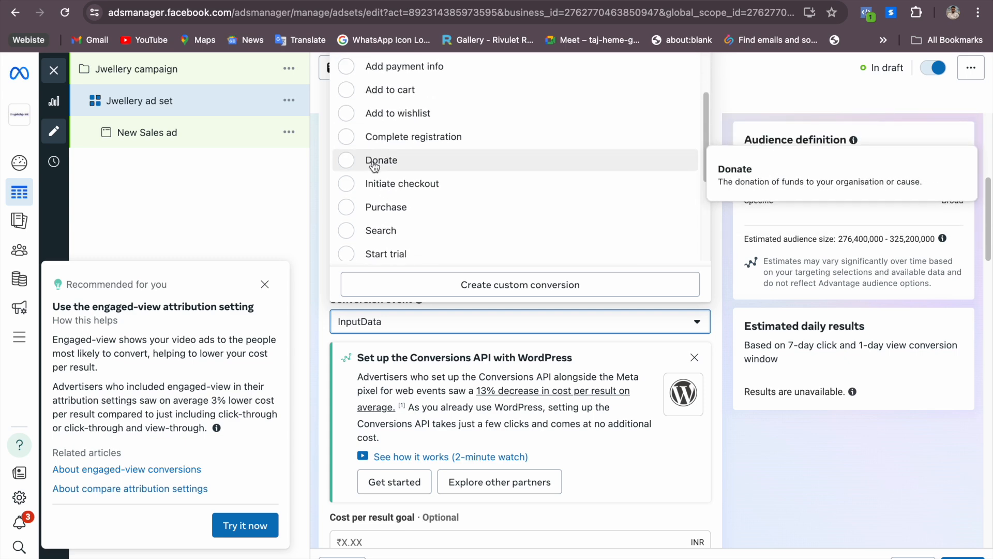
pyautogui.click(373, 204)
# Read the Conversions API with WordPress recommendation and the ad set settings below it, down to Budget & schedule
pyautogui.scroll(-5, 484, 317)
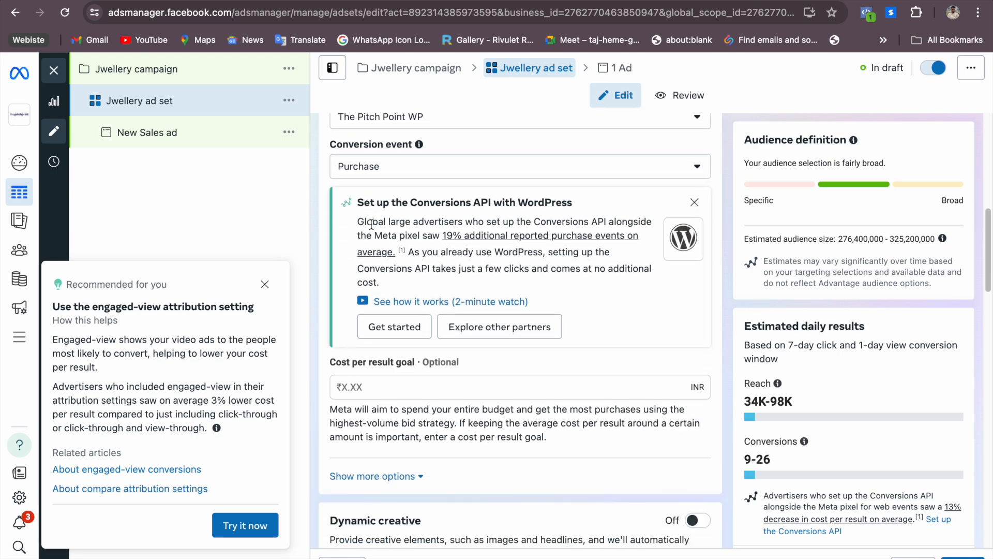
pyautogui.moveTo(364, 203); pyautogui.dragTo(575, 200)
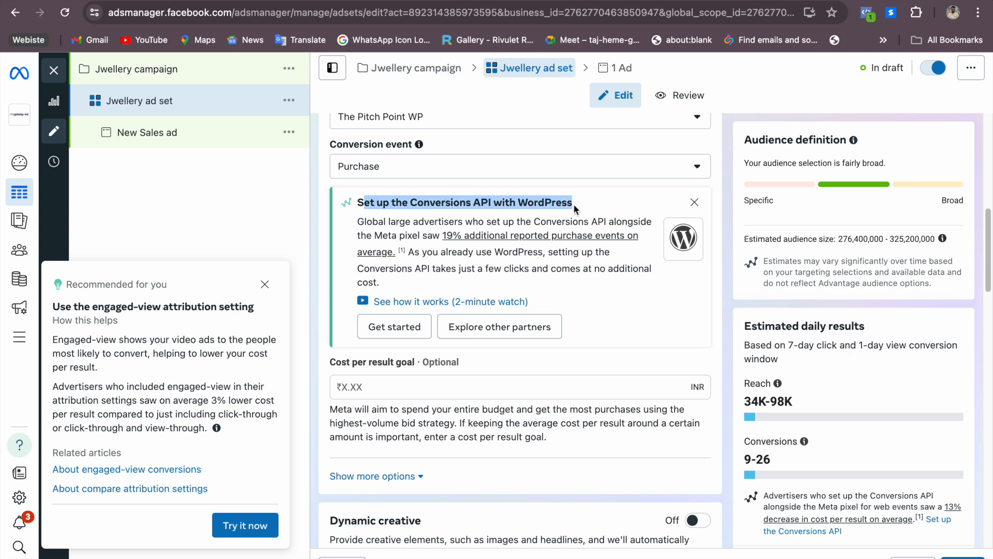
pyautogui.moveTo(578, 222); pyautogui.dragTo(611, 221)
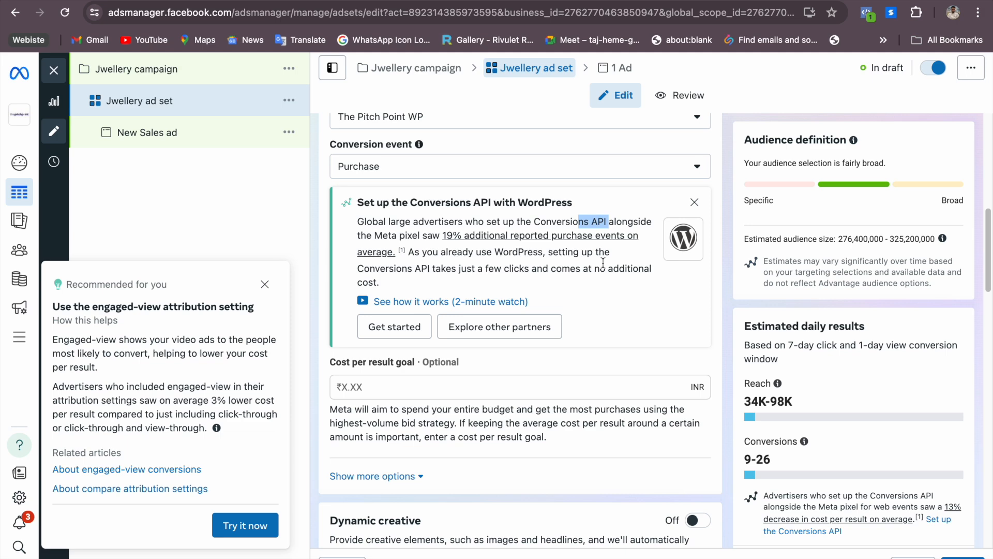
pyautogui.scroll(-1, 565, 277)
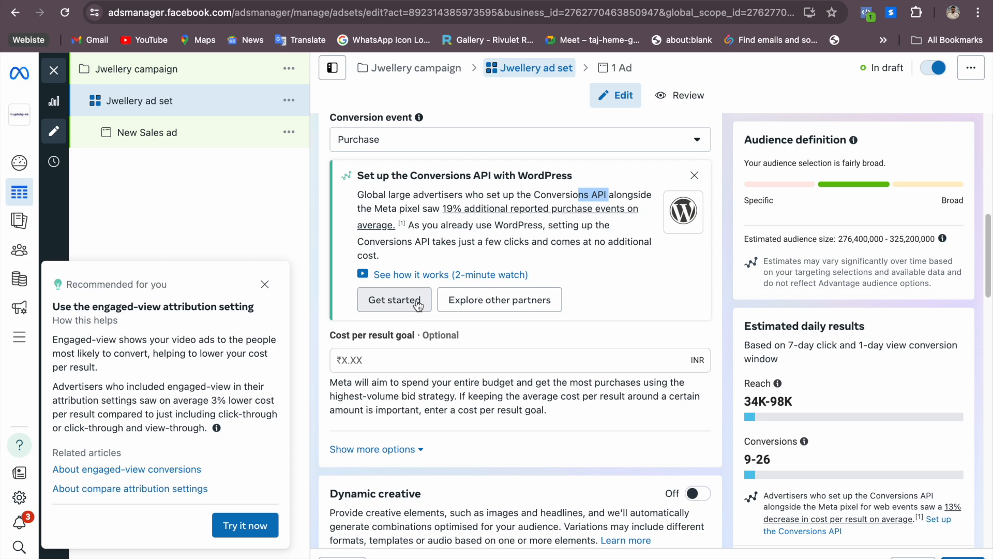
pyautogui.scroll(-2, 391, 304)
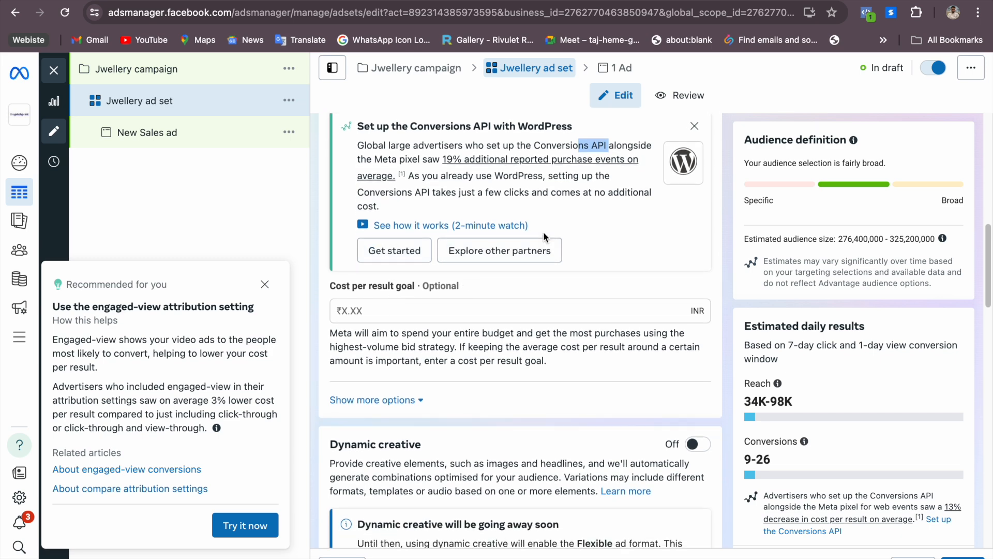
pyautogui.moveTo(367, 145); pyautogui.dragTo(540, 145)
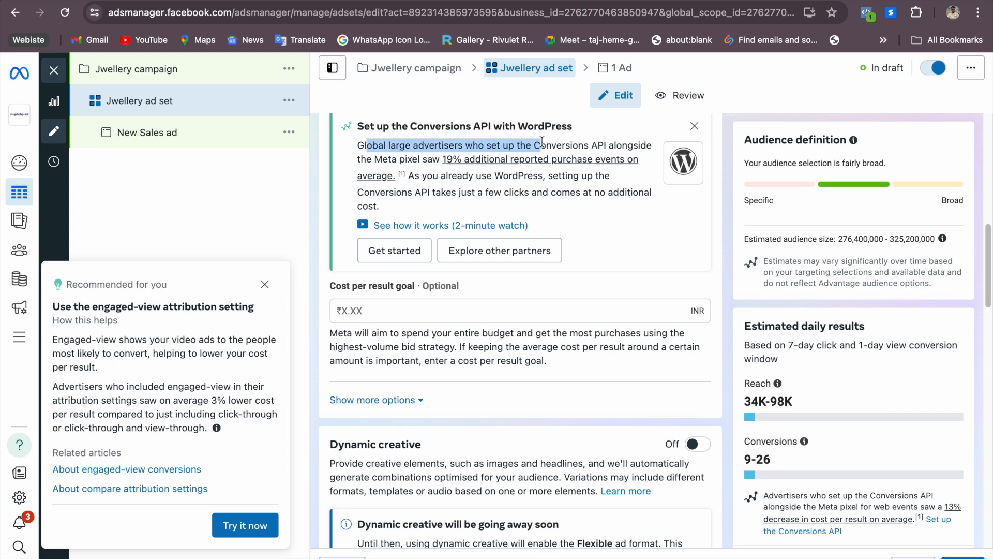
pyautogui.click(611, 212)
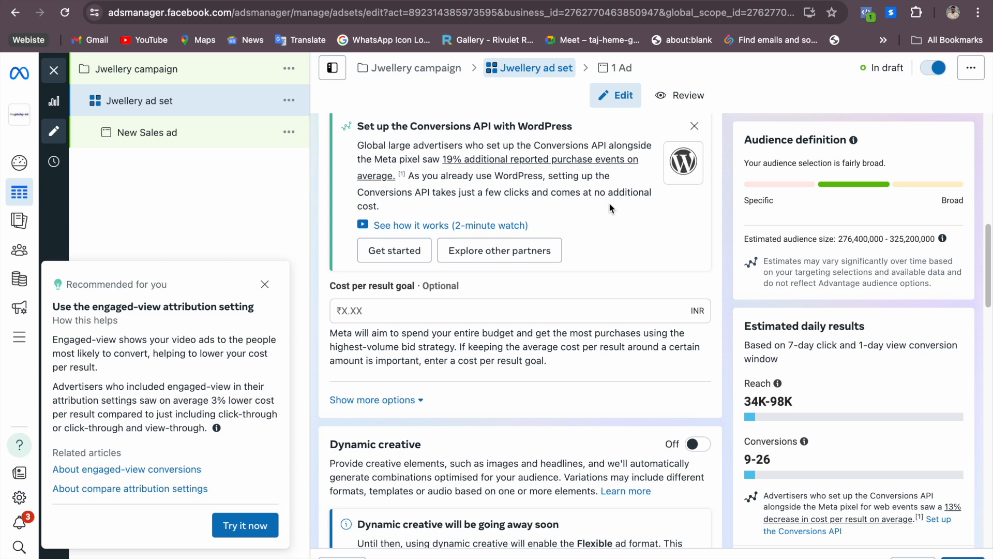
pyautogui.scroll(-3, 597, 239)
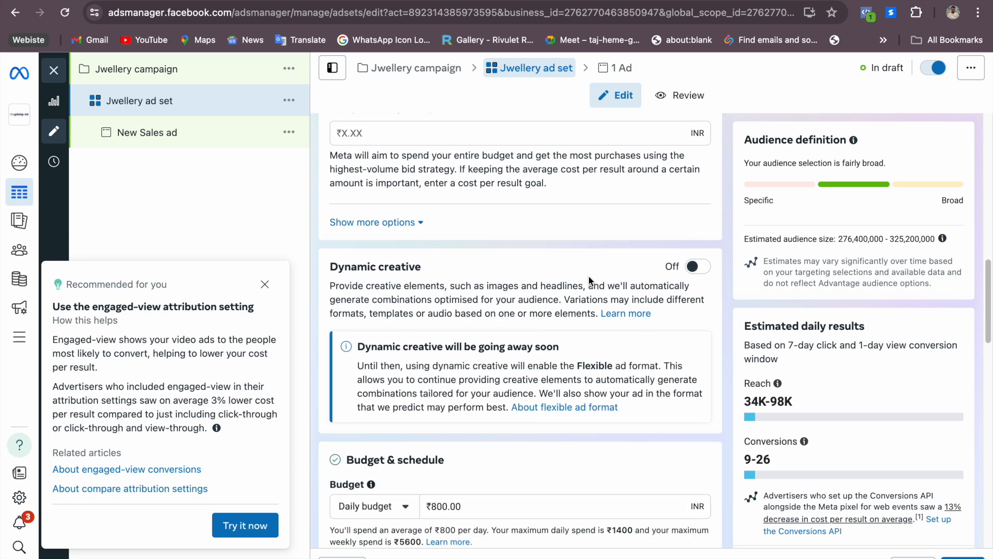
pyautogui.scroll(1, 588, 278)
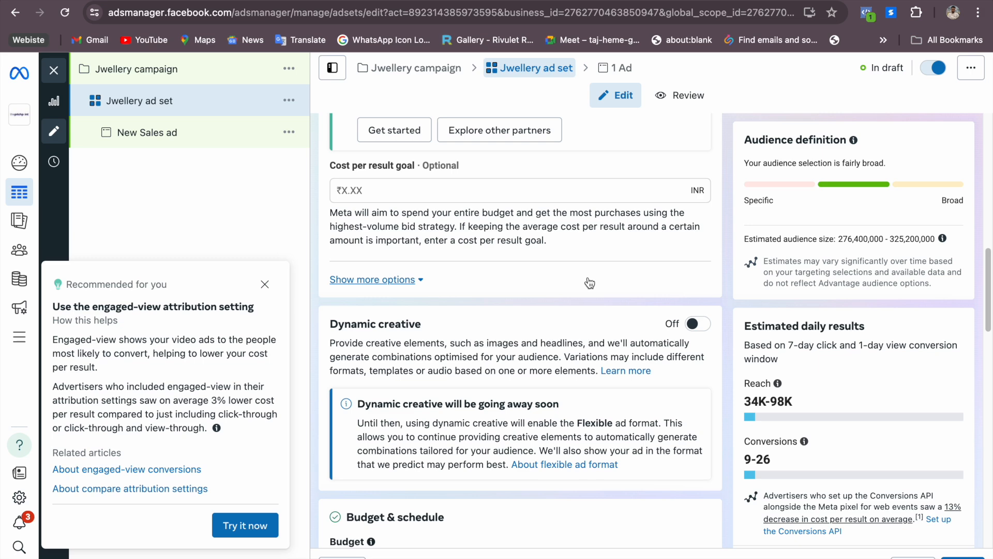
pyautogui.scroll(4, 503, 275)
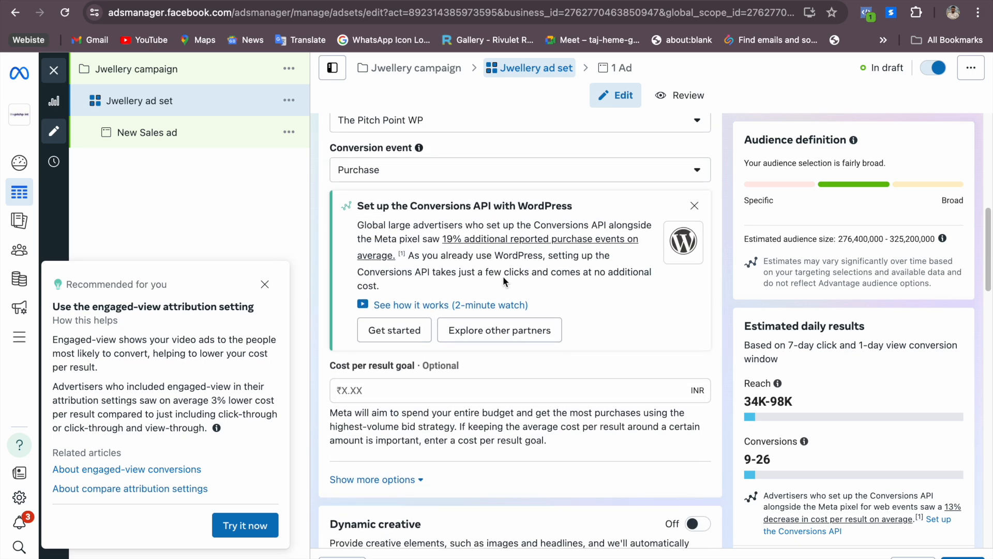
pyautogui.scroll(-8, 503, 275)
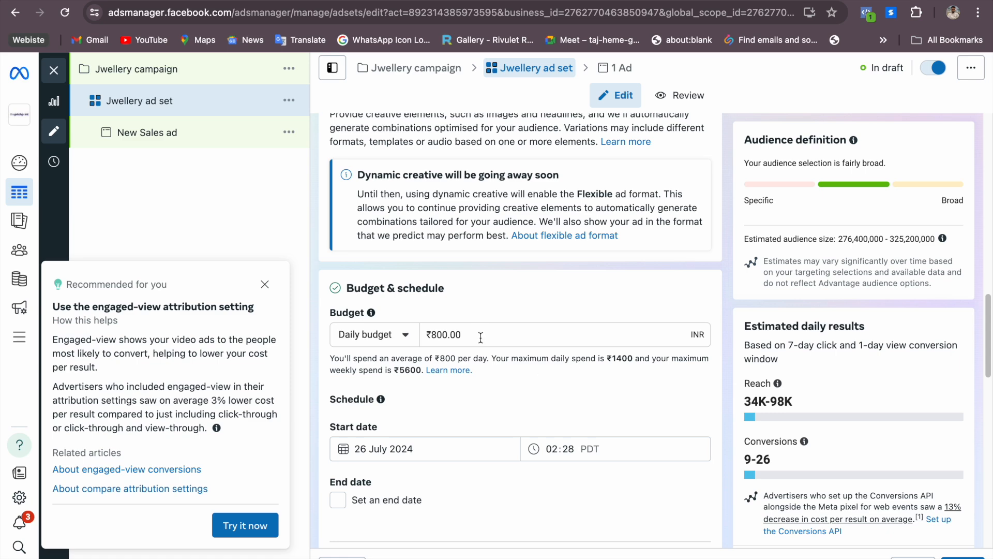
pyautogui.scroll(-1, 472, 358)
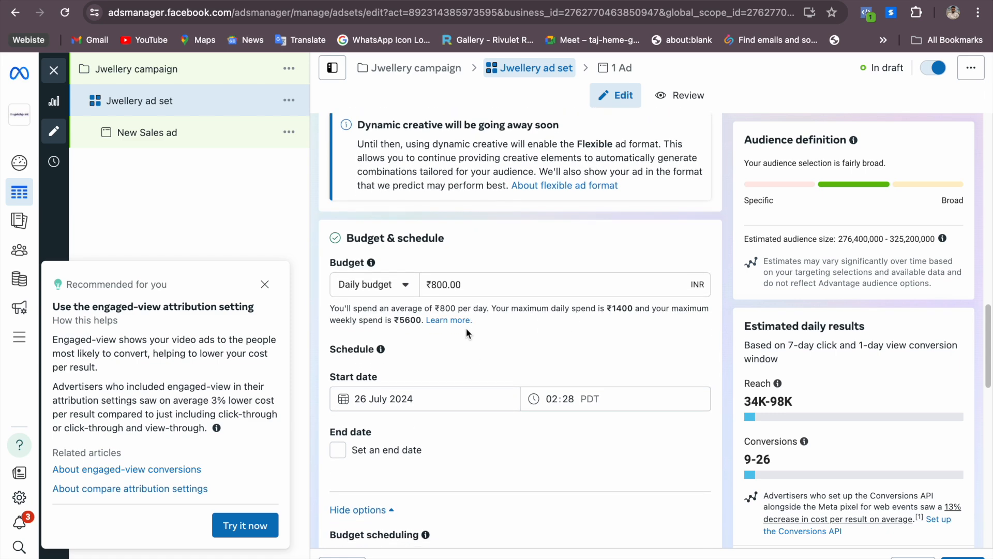
pyautogui.click(461, 284)
pyautogui.press('BackSpace')
pyautogui.press('BackSpace')
pyautogui.press('BackSpace')
pyautogui.press('BackSpace')
pyautogui.press('BackSpace')
pyautogui.press('BackSpace')
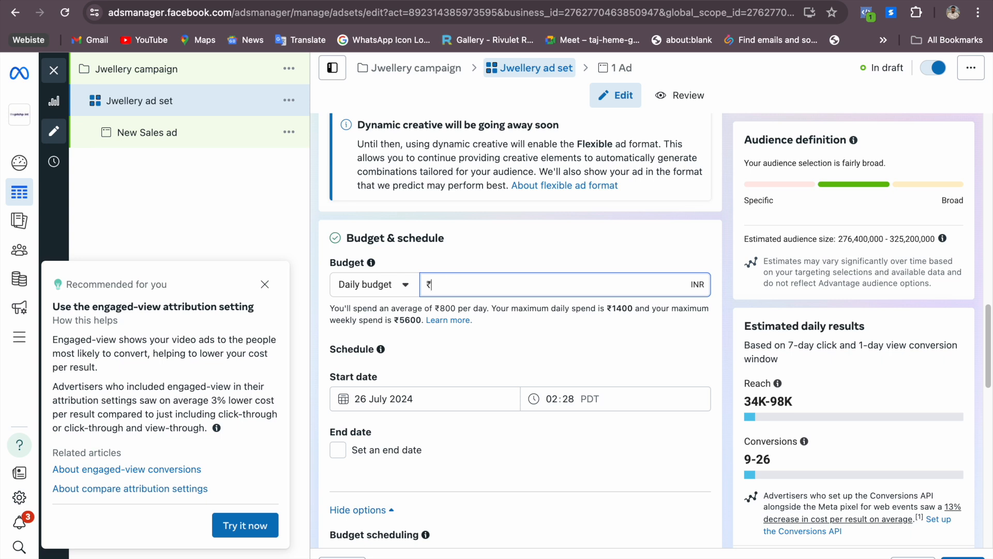
pyautogui.click(397, 283)
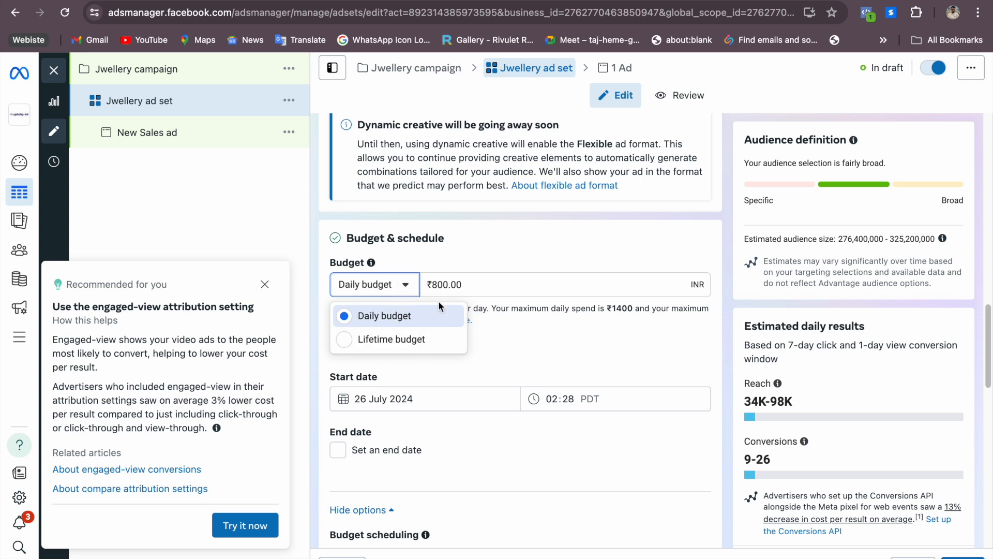
pyautogui.click(470, 279)
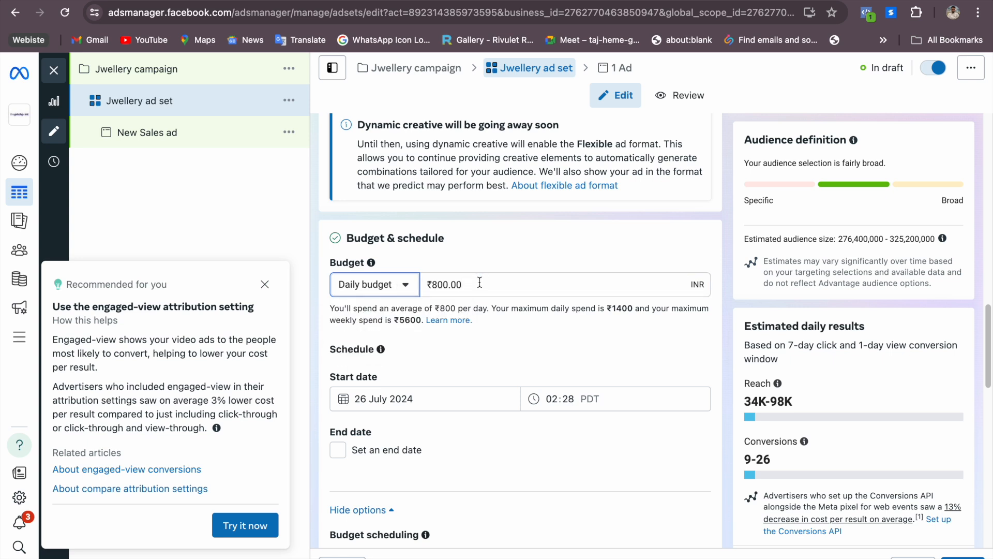
# Set the ad set's daily budget to ₹200
pyautogui.click(447, 284)
pyautogui.press('BackSpace')
pyautogui.press('BackSpace')
pyautogui.press('BackSpace')
pyautogui.press('BackSpace')
pyautogui.press('BackSpace')
pyautogui.press('BackSpace')
pyautogui.press('BackSpace')
pyautogui.write('200')
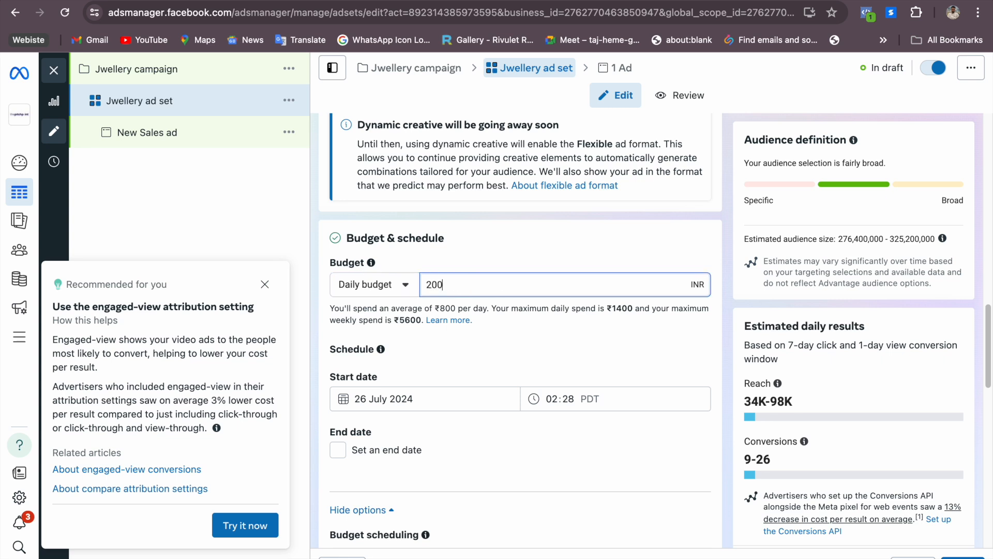
# Commit the ₹200 daily budget and give the ad set an end date of 1 August 2024
pyautogui.click(520, 256)
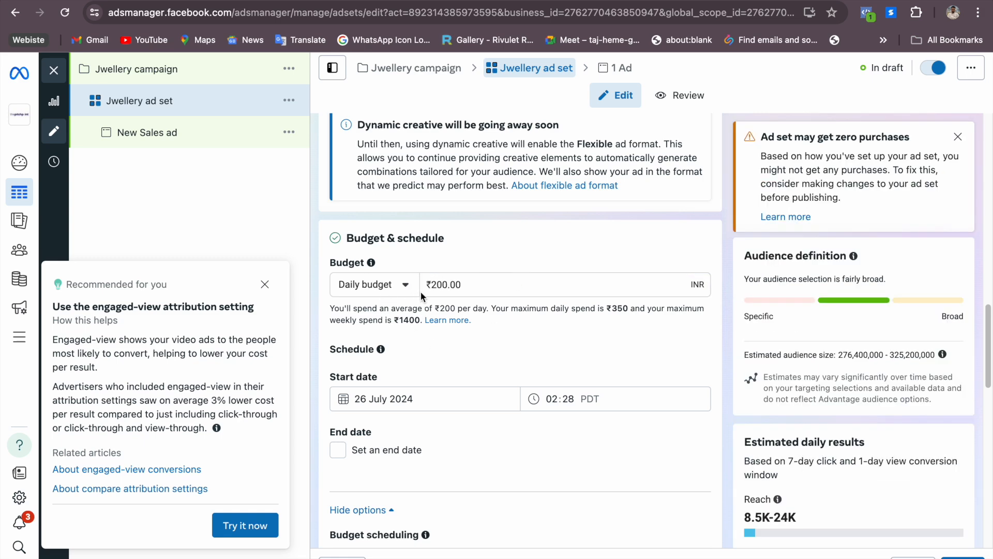
pyautogui.scroll(-5, 483, 372)
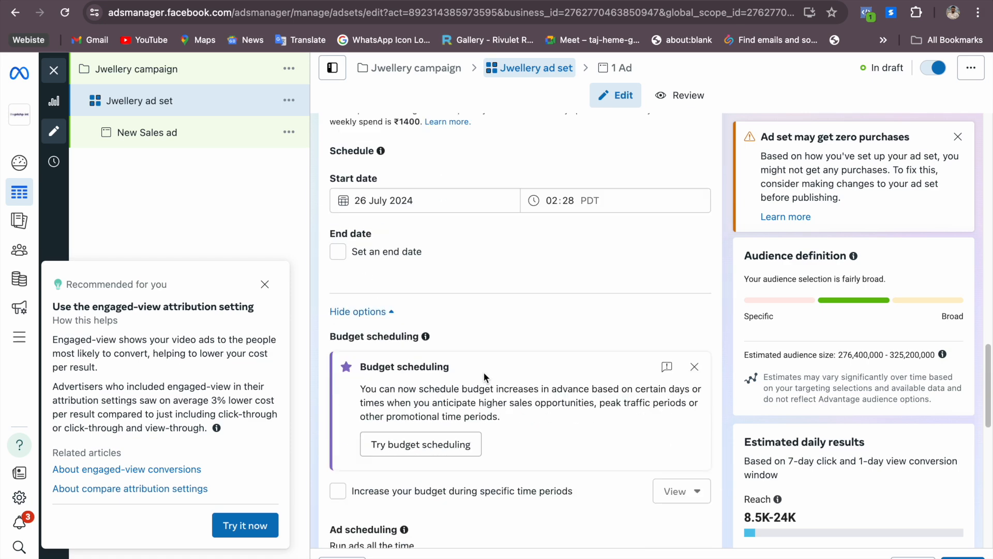
pyautogui.scroll(2, 422, 276)
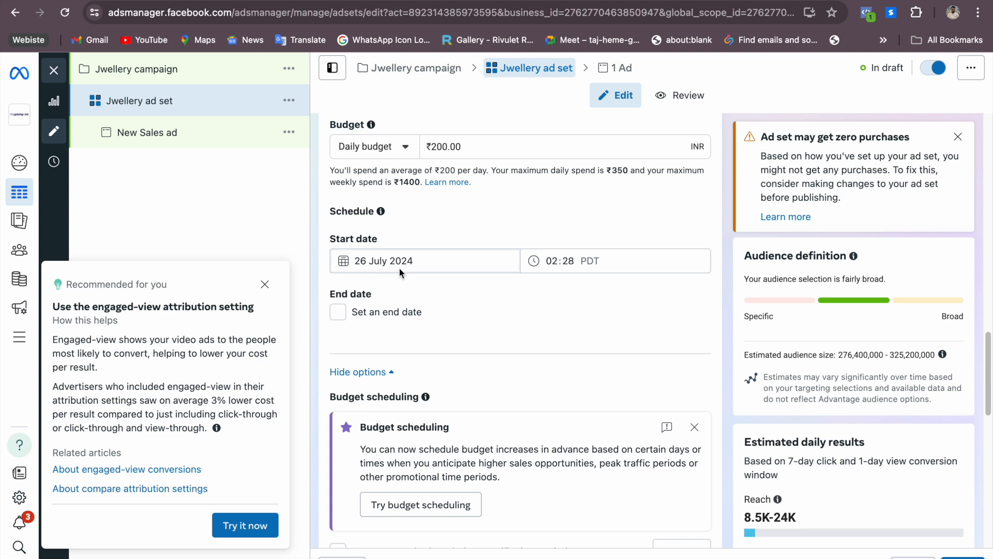
pyautogui.click(340, 312)
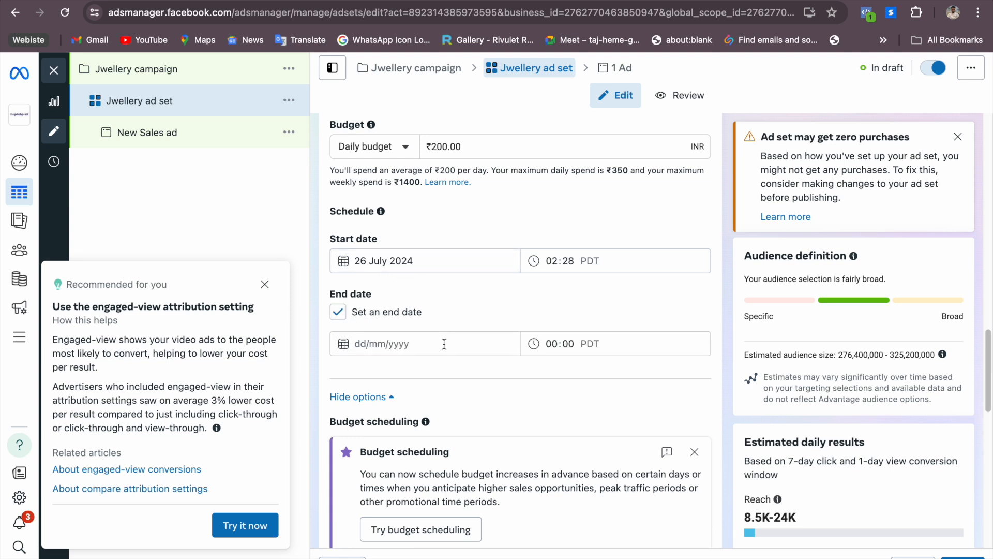
pyautogui.click(414, 343)
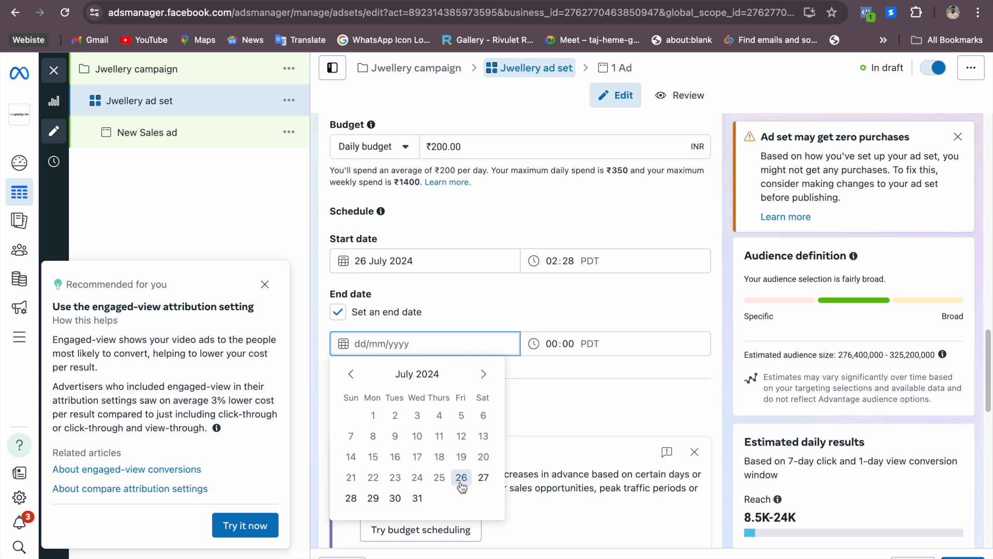
pyautogui.click(483, 374)
pyautogui.click(448, 413)
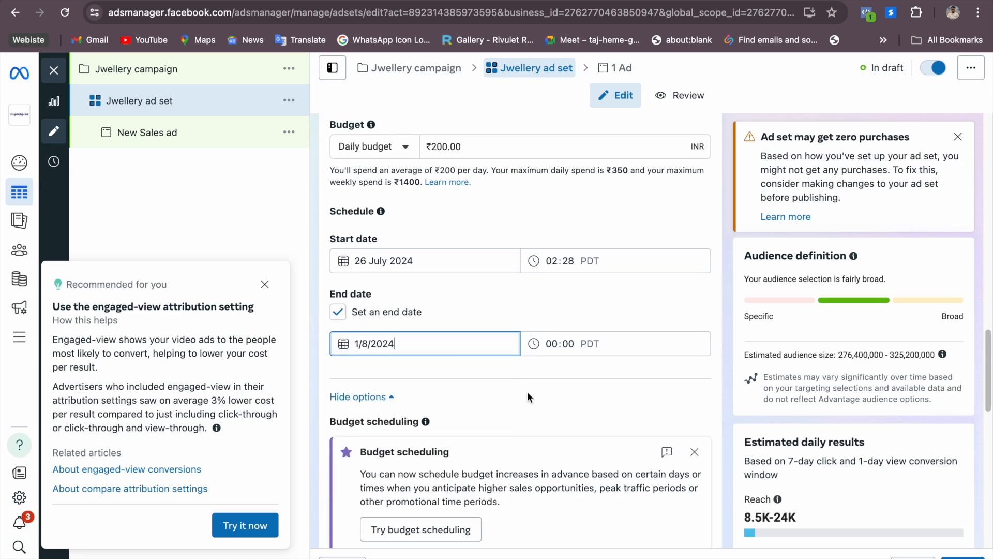
pyautogui.click(527, 397)
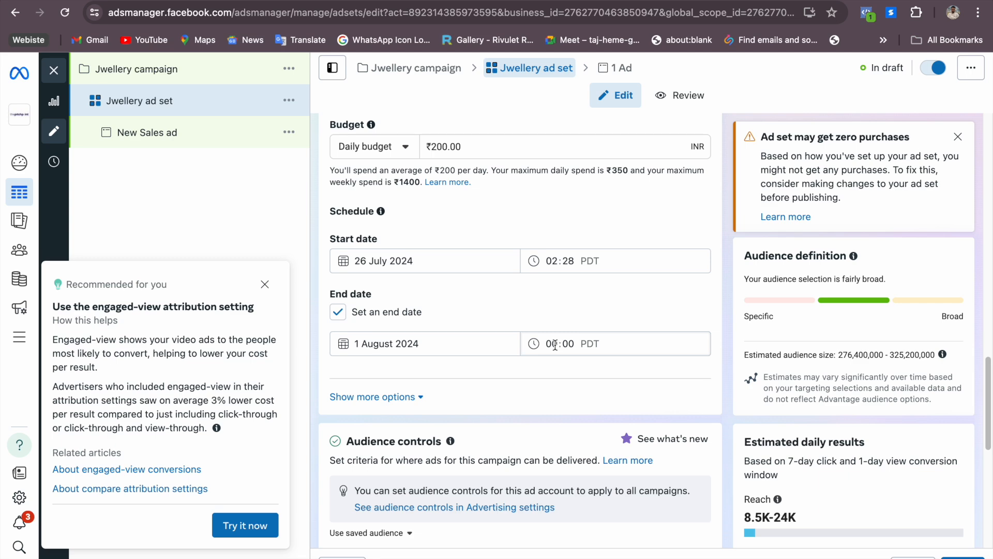
# Open the audience controls' locations for editing and remove India from the targeted locations
pyautogui.scroll(-5, 540, 396)
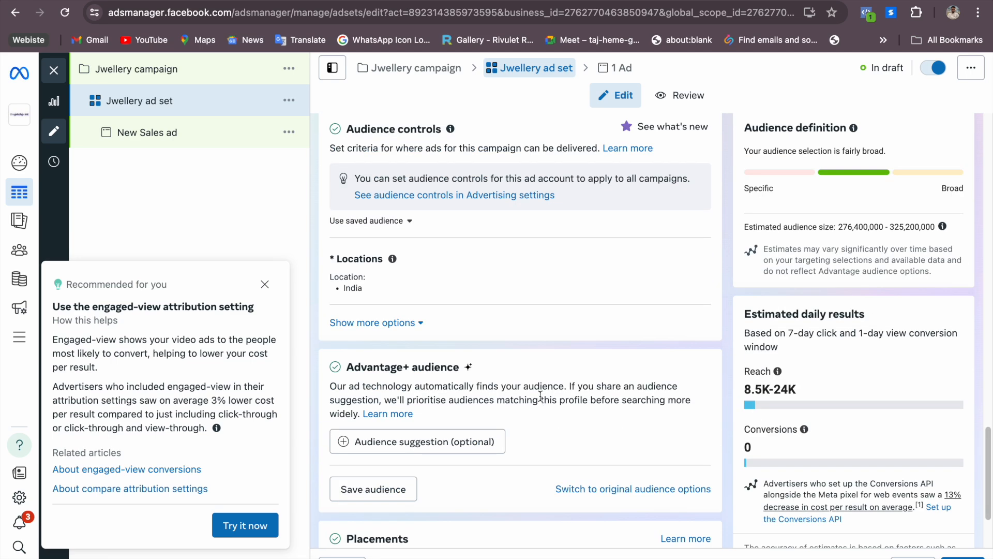
pyautogui.scroll(1, 539, 395)
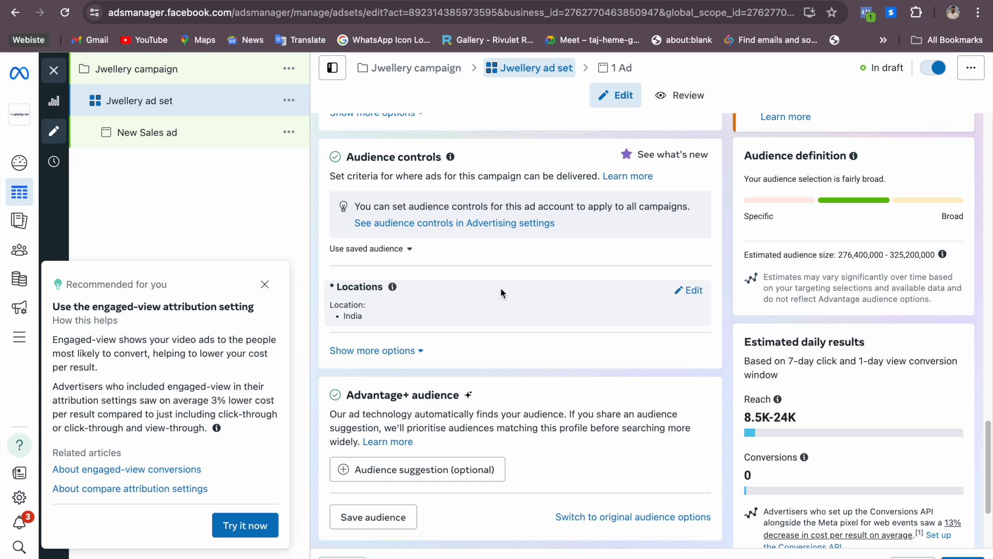
pyautogui.click(690, 290)
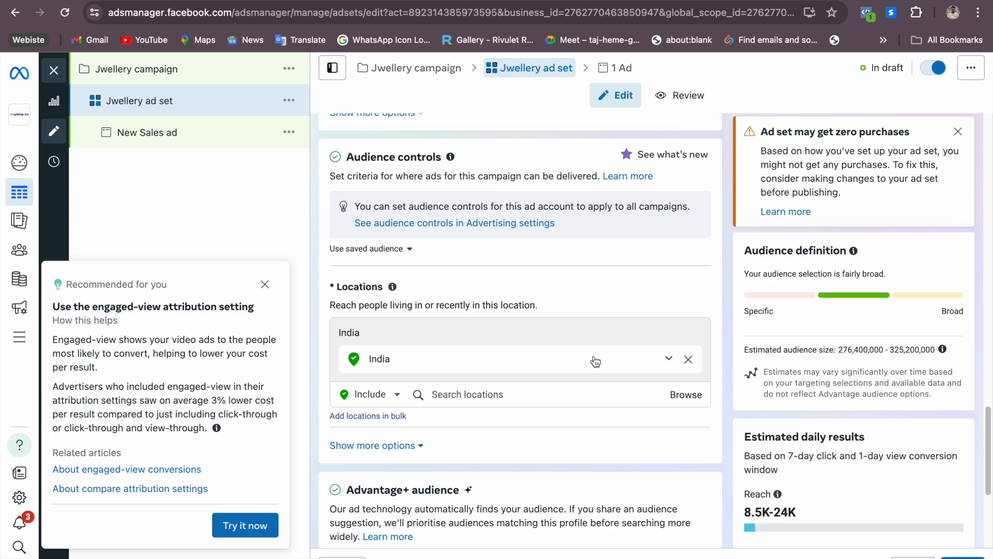
pyautogui.scroll(1, 595, 361)
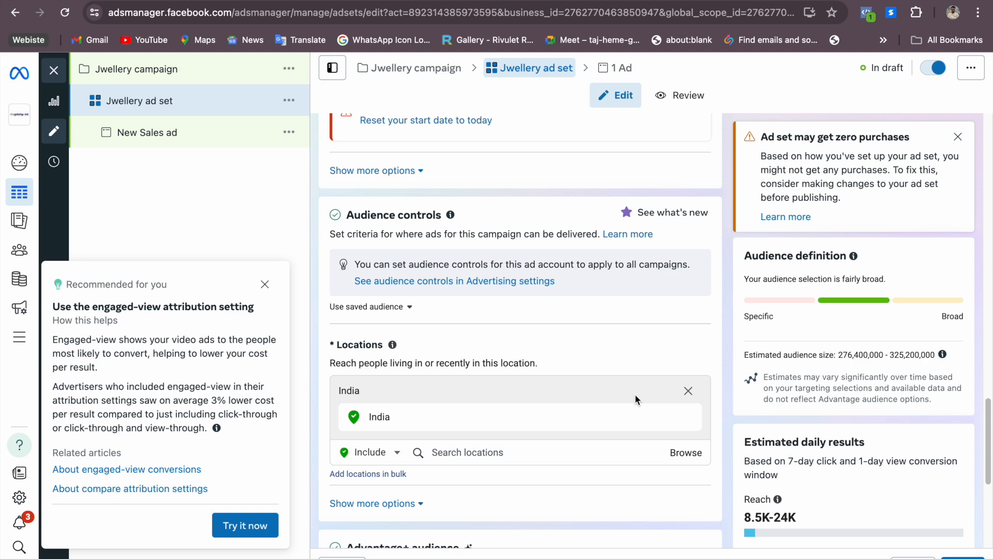
pyautogui.click(688, 392)
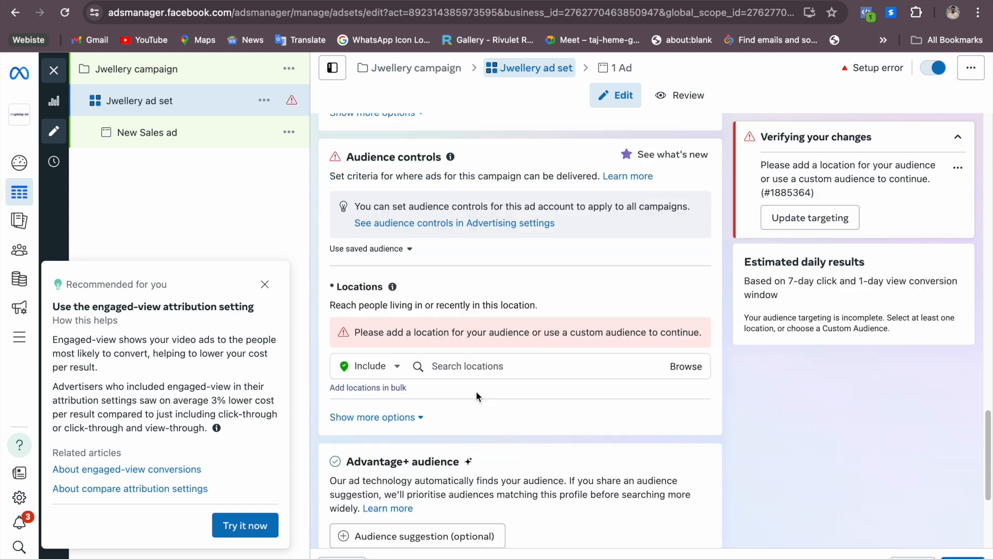
# Add Delhi, India and Noida, Uttar Pradesh as included audience locations
pyautogui.click(474, 366)
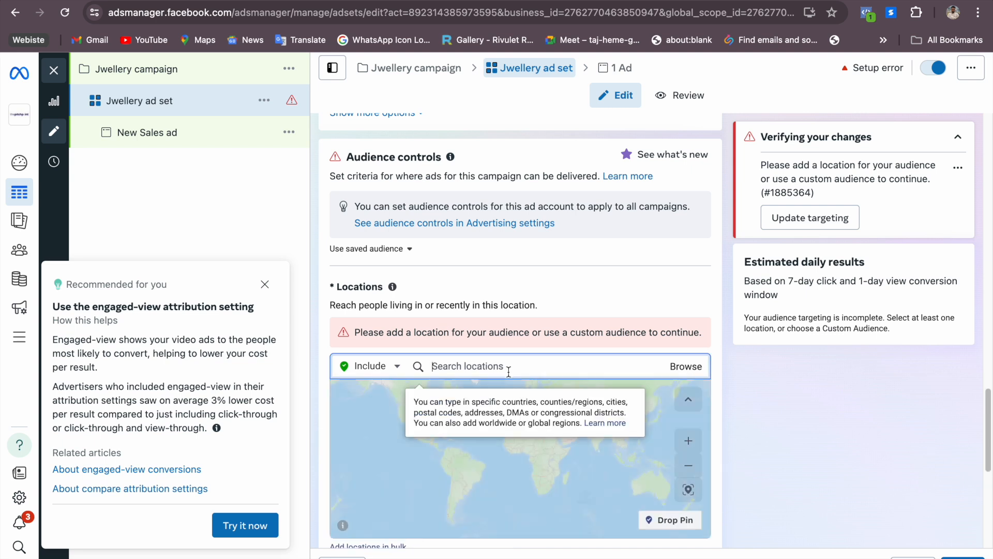
pyautogui.write('delhi')
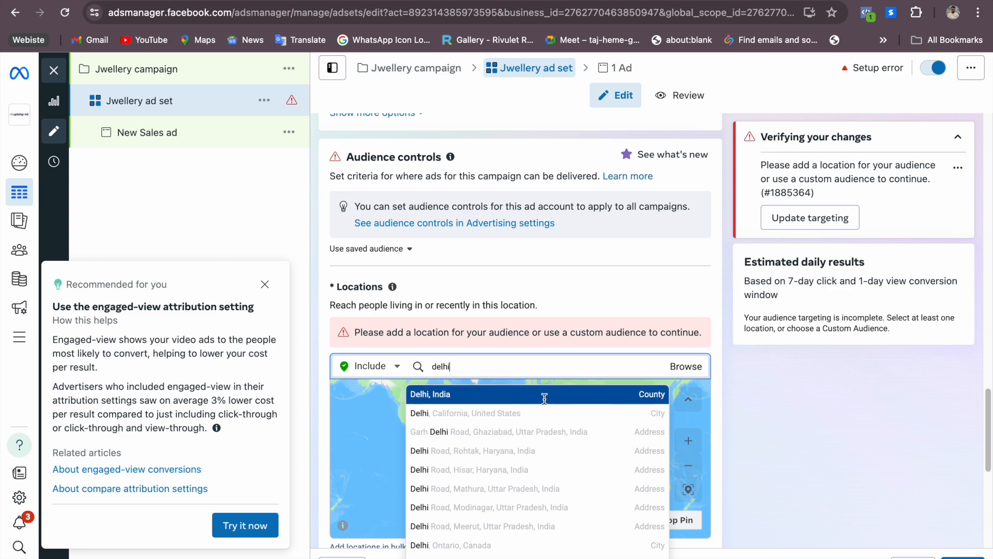
pyautogui.click(544, 398)
pyautogui.write('noida')
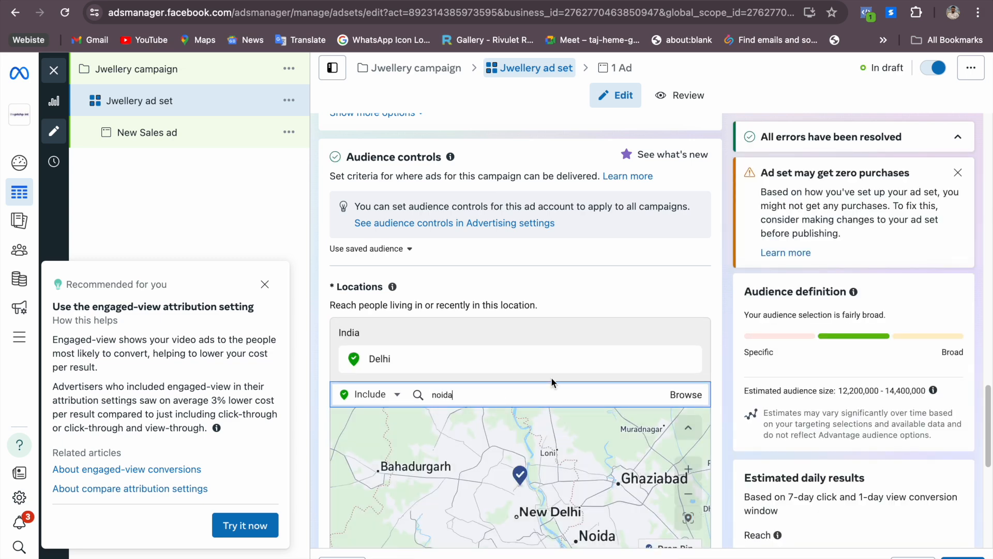
pyautogui.click(481, 420)
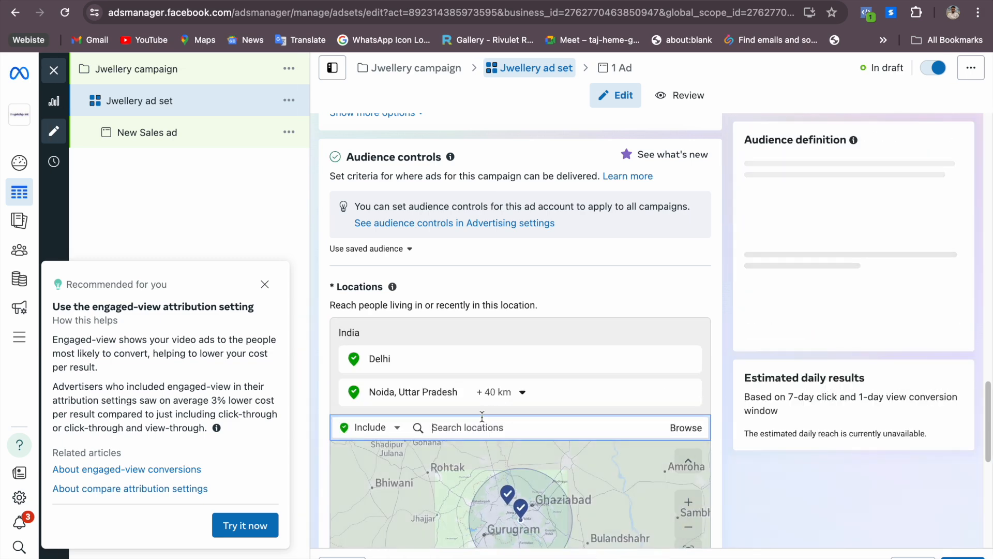
# Add Surat, Gujarat and Mumbai, Maharashtra to the included audience locations
pyautogui.write('gujrat')
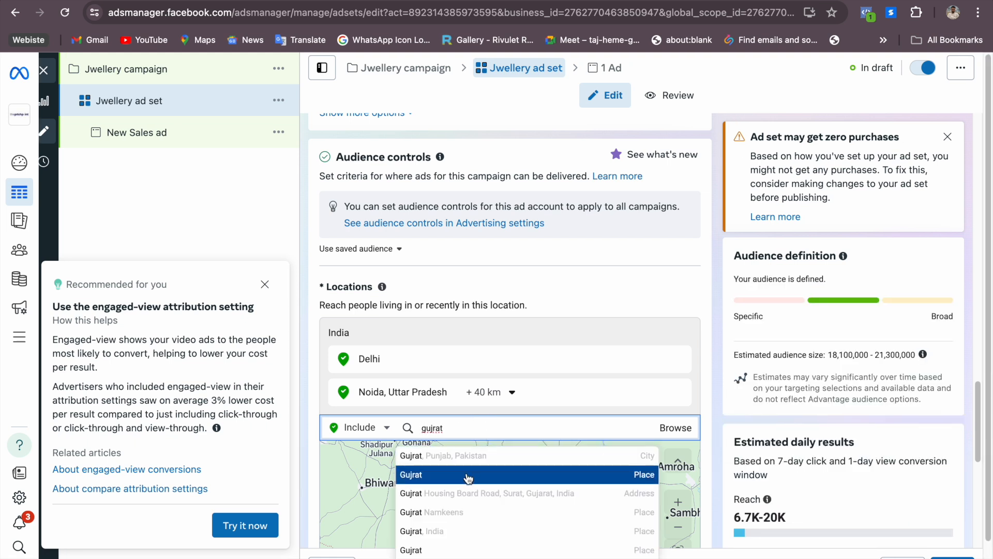
pyautogui.moveTo(460, 429); pyautogui.dragTo(415, 428)
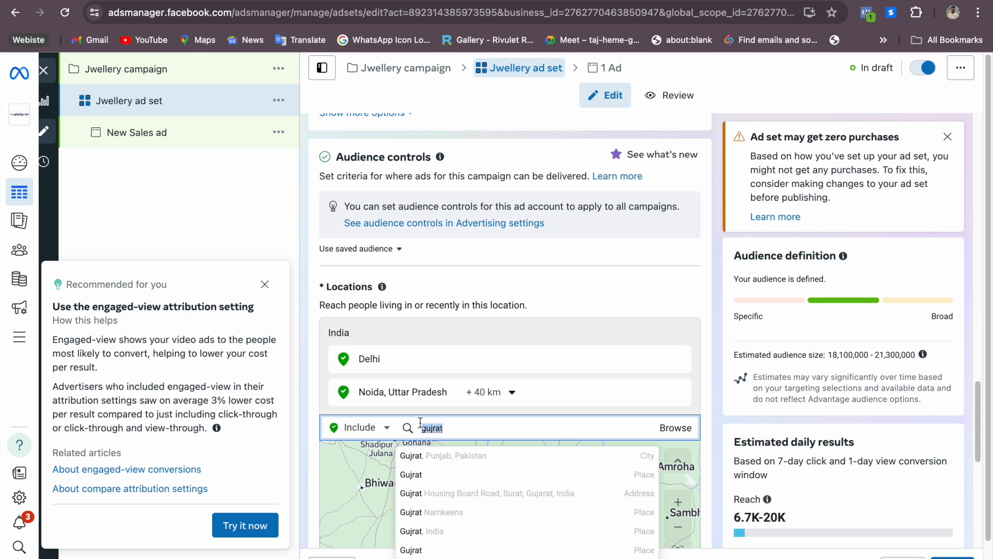
pyautogui.write('surat')
pyautogui.click(429, 456)
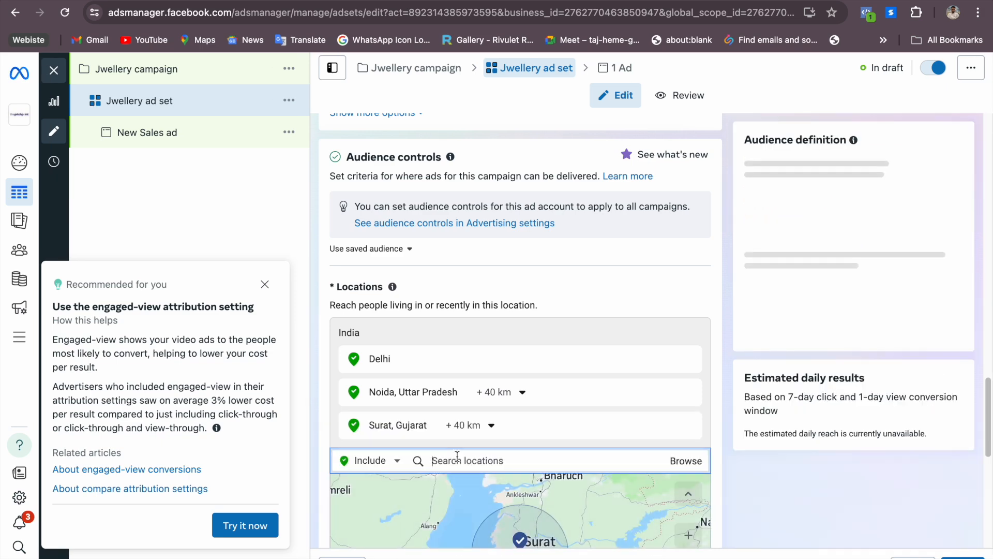
pyautogui.write('mumbai')
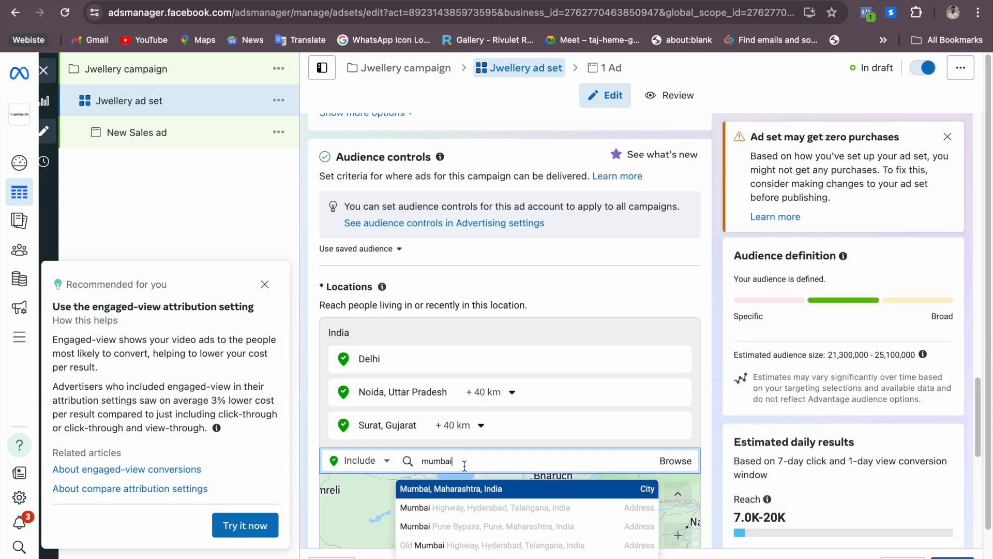
pyautogui.click(463, 489)
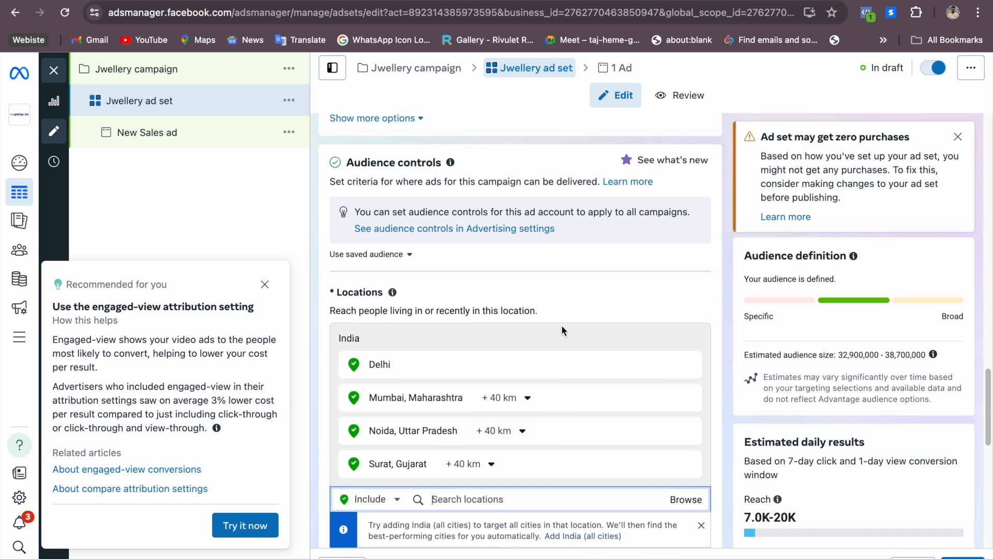
# Show the additional audience control options and check them together with the list of included locations
pyautogui.scroll(-2, 561, 362)
pyautogui.scroll(-7, 562, 324)
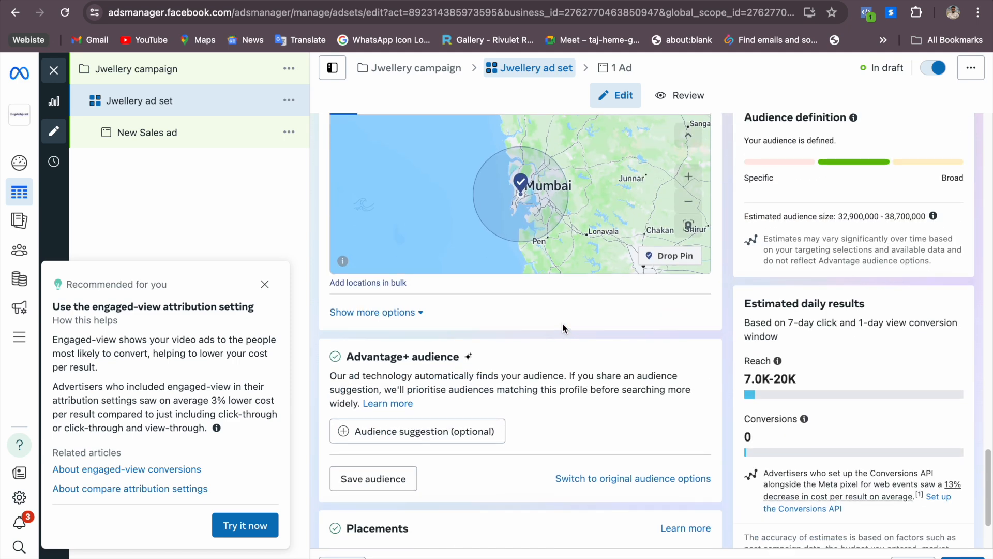
pyautogui.scroll(1, 563, 331)
pyautogui.scroll(4, 560, 333)
pyautogui.scroll(-1, 561, 333)
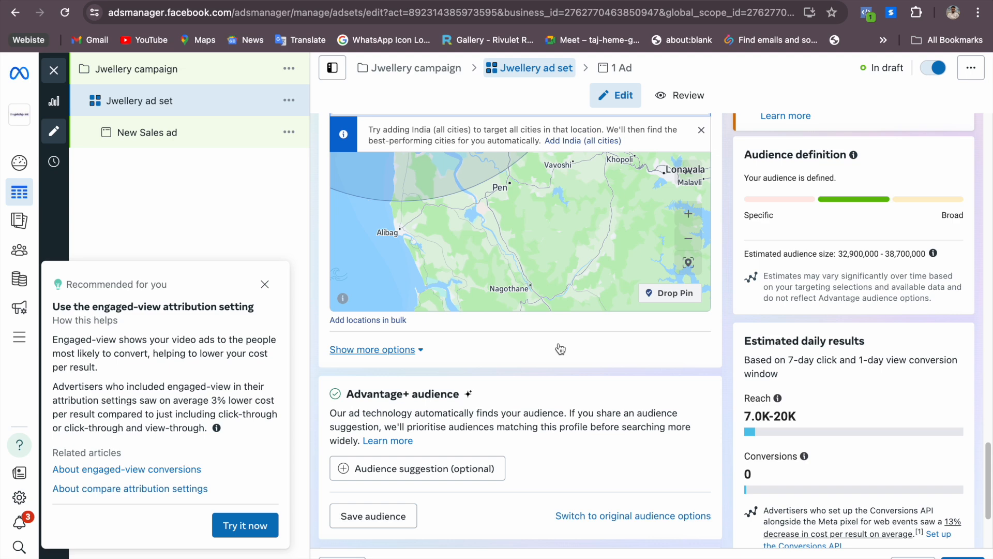
pyautogui.click(560, 348)
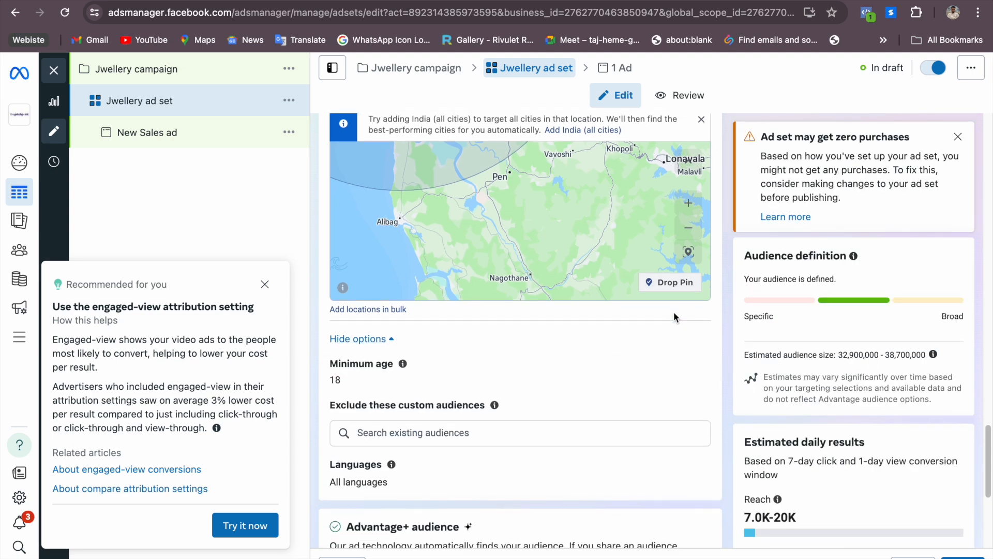
pyautogui.scroll(-5, 670, 317)
pyautogui.scroll(11, 670, 325)
pyautogui.scroll(-1, 670, 325)
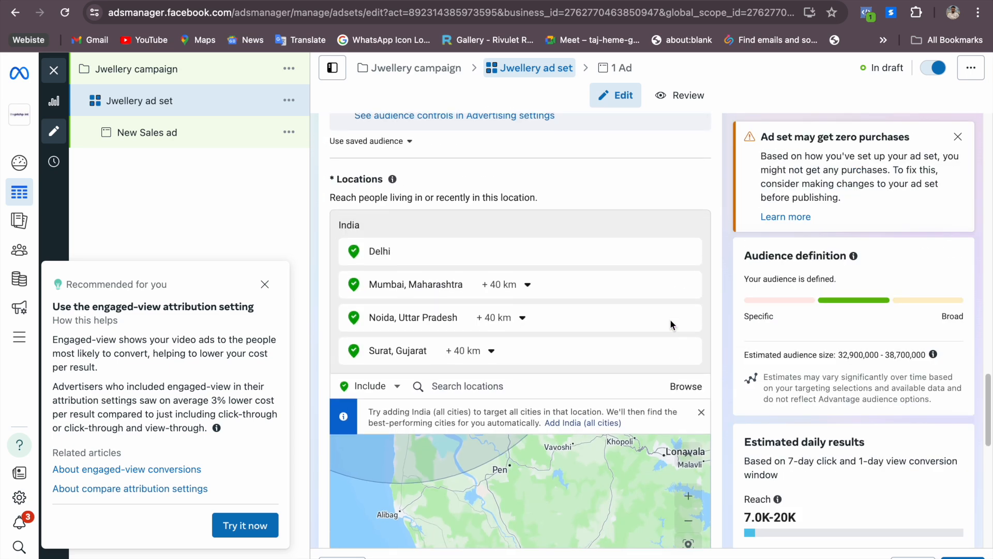
pyautogui.scroll(-2, 670, 324)
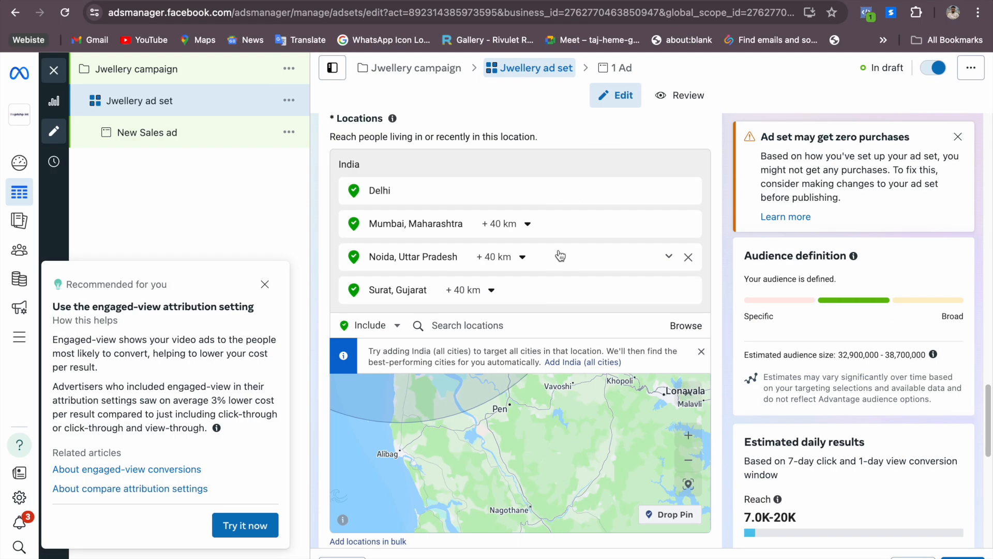
# Switch to Pages and review the ad title, ad description and demographic age range in the jewellery ad brief
pyautogui.press('super+Tab')
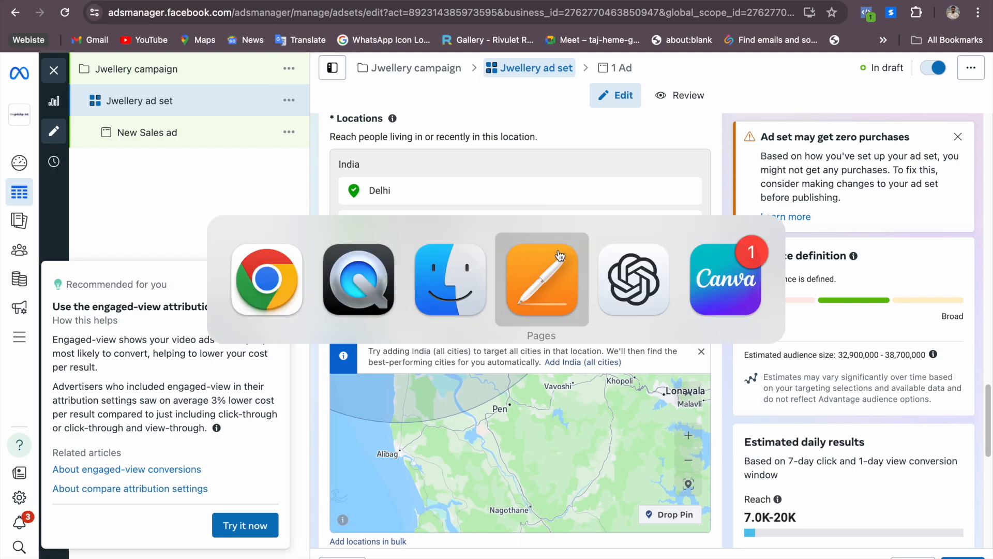
pyautogui.click(559, 254)
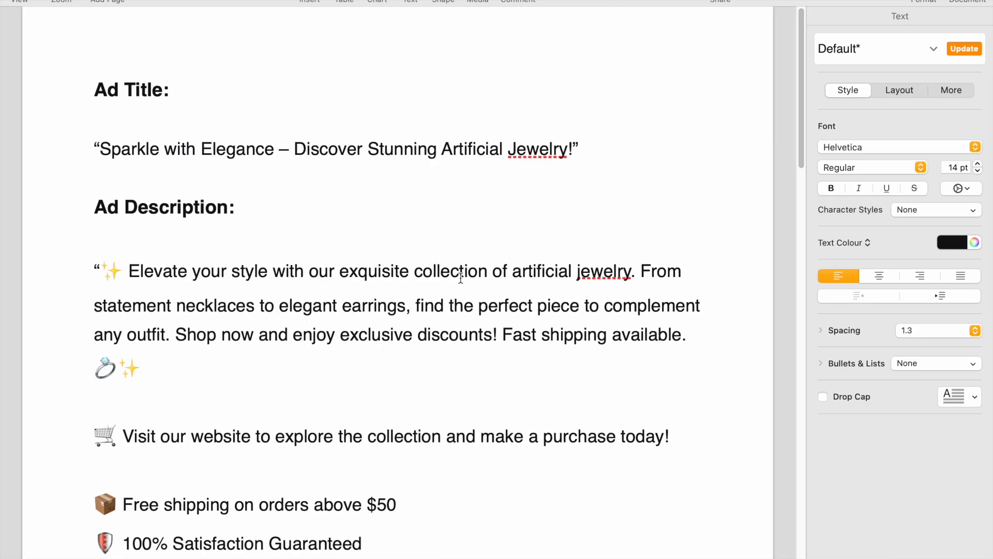
pyautogui.moveTo(101, 146); pyautogui.dragTo(560, 138)
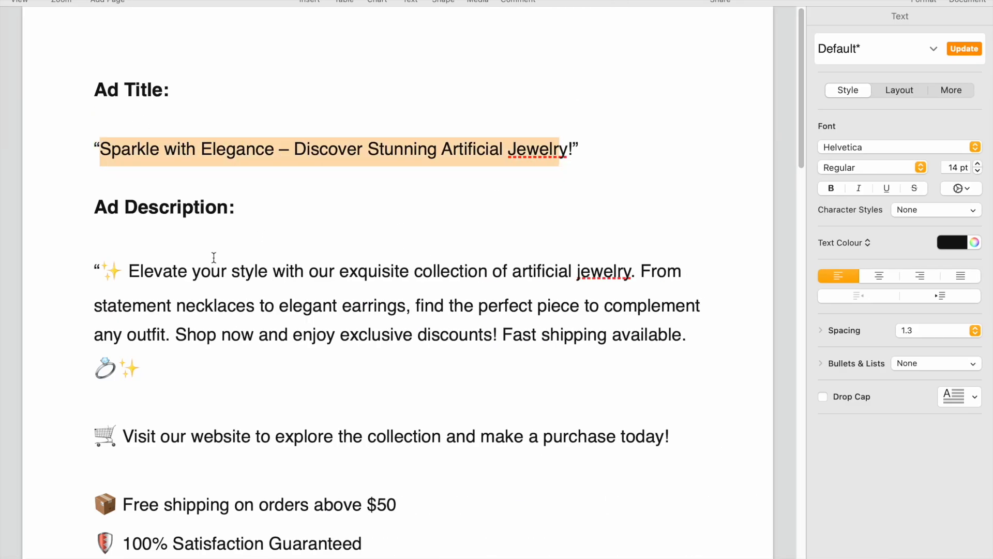
pyautogui.moveTo(99, 265); pyautogui.dragTo(197, 363)
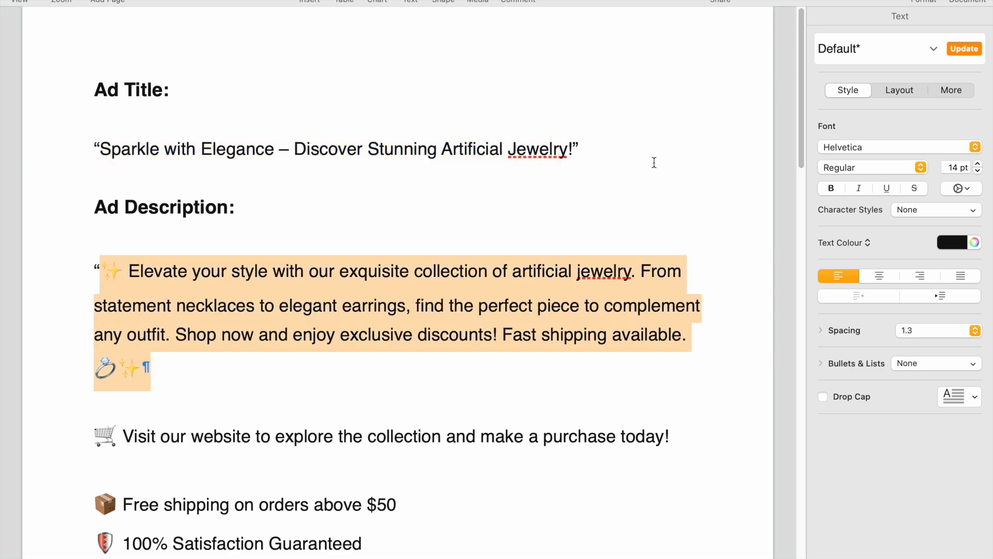
pyautogui.moveTo(795, 80); pyautogui.dragTo(794, 226)
pyautogui.moveTo(155, 216); pyautogui.dragTo(200, 216)
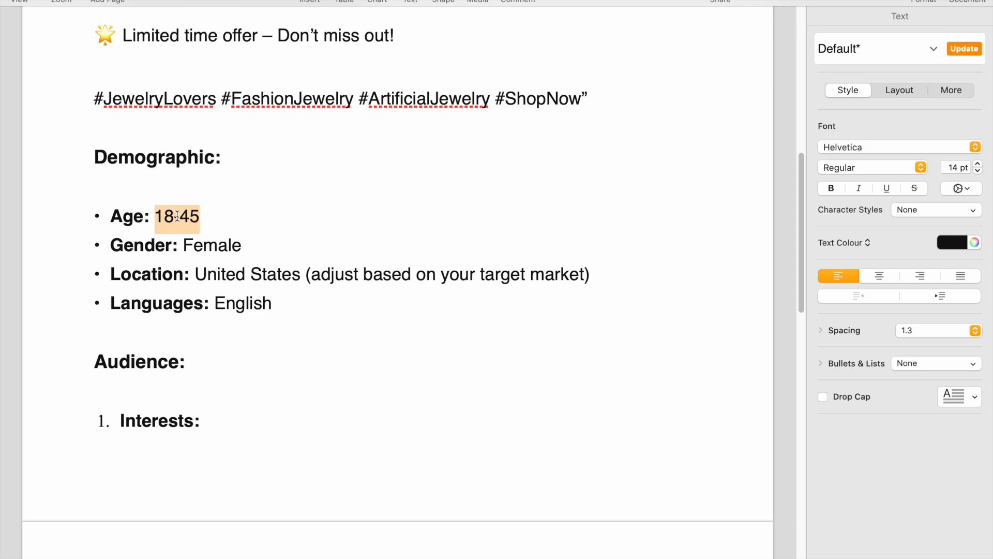
# Return to Ads Manager in Chrome and open the ad set's minimum age for editing in the audience controls
pyautogui.hotkey('ctrl', 'Left')
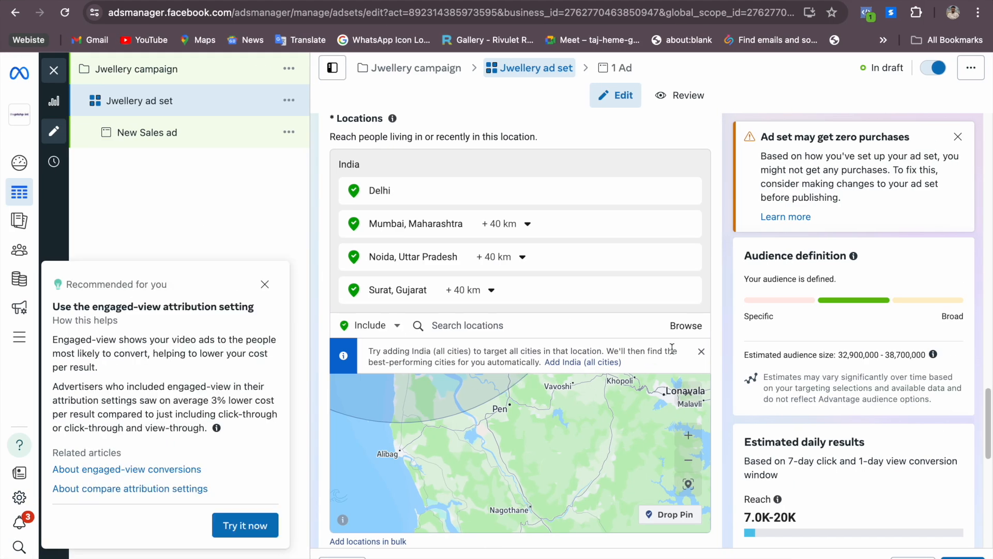
pyautogui.scroll(-4, 727, 268)
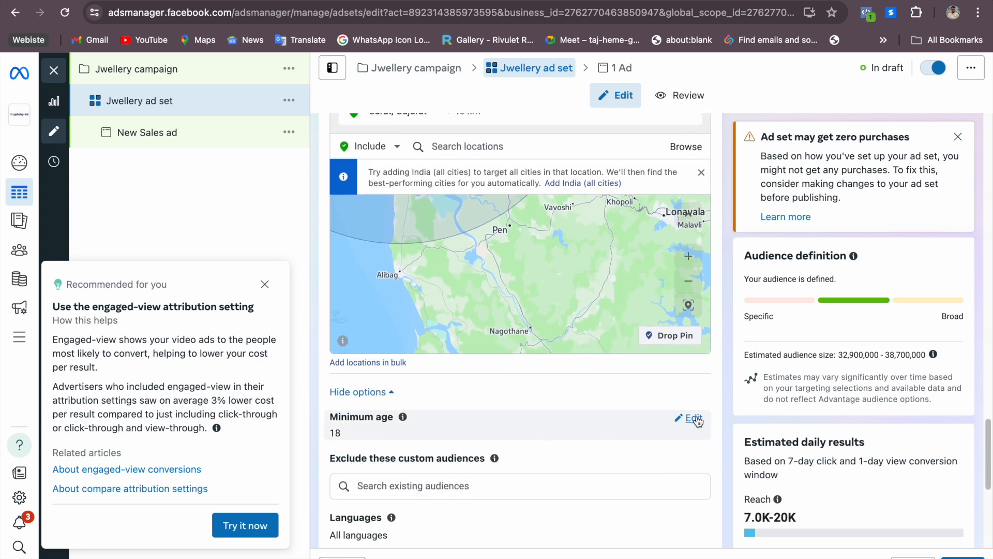
pyautogui.click(695, 418)
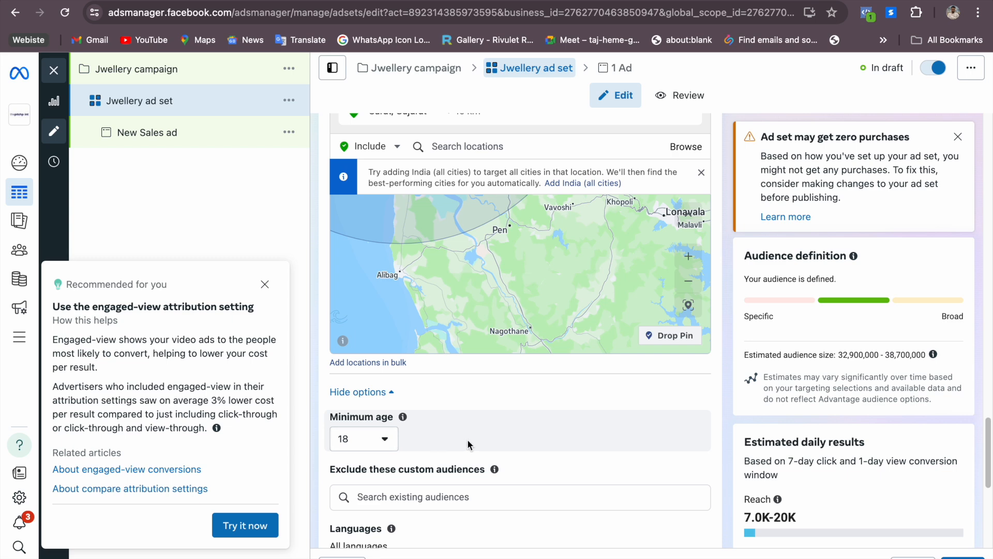
pyautogui.scroll(-4, 468, 404)
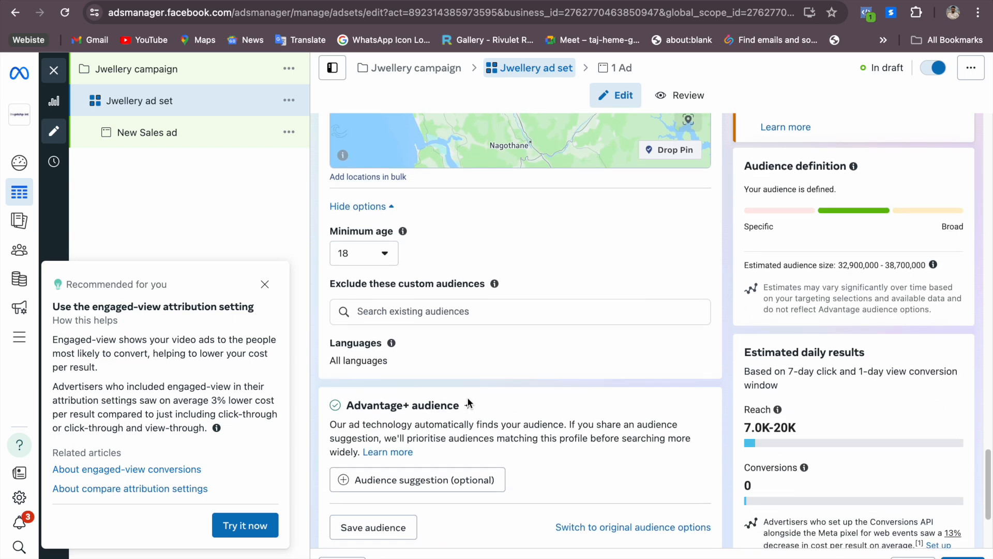
# Switch the ad set from Advantage+ audience to the original audience options
pyautogui.scroll(-1, 467, 402)
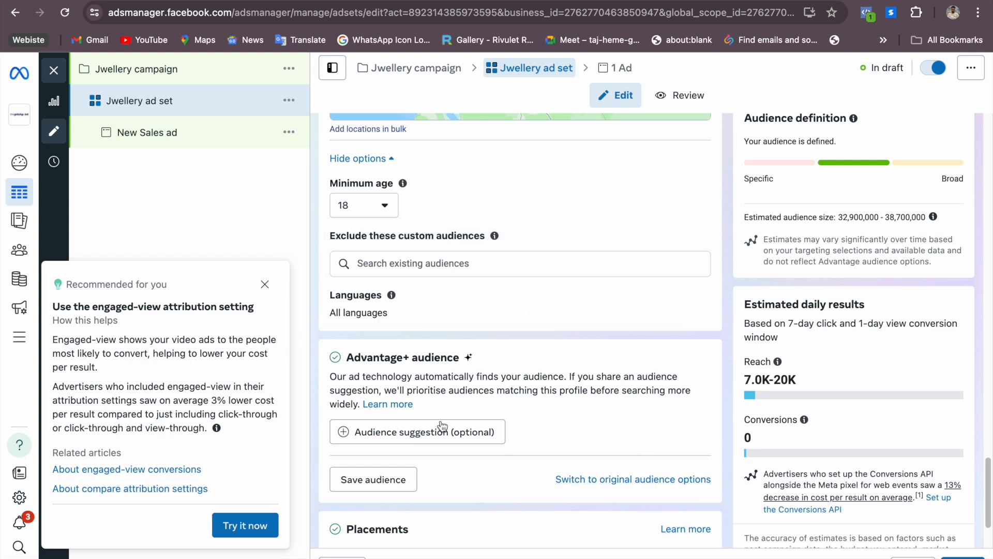
pyautogui.moveTo(356, 364); pyautogui.dragTo(474, 362)
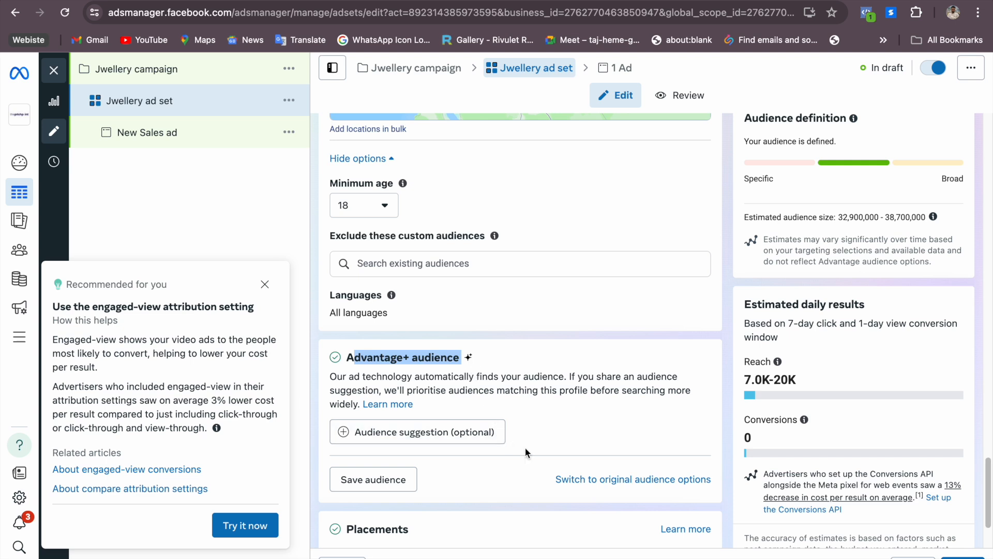
pyautogui.click(634, 483)
pyautogui.click(514, 342)
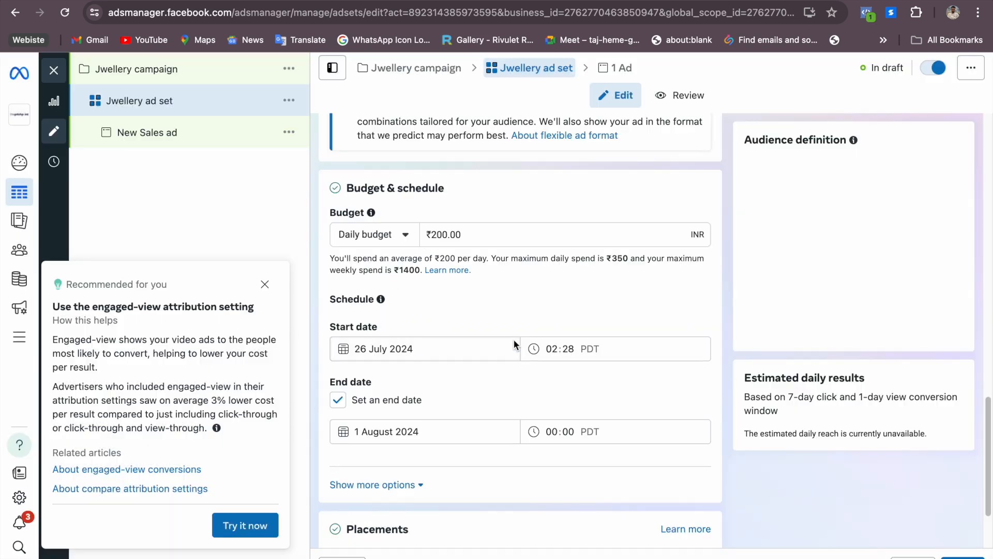
# Check the age range in the Pages brief, return to Ads Manager and set the audience's maximum age to 45
pyautogui.scroll(2, 588, 427)
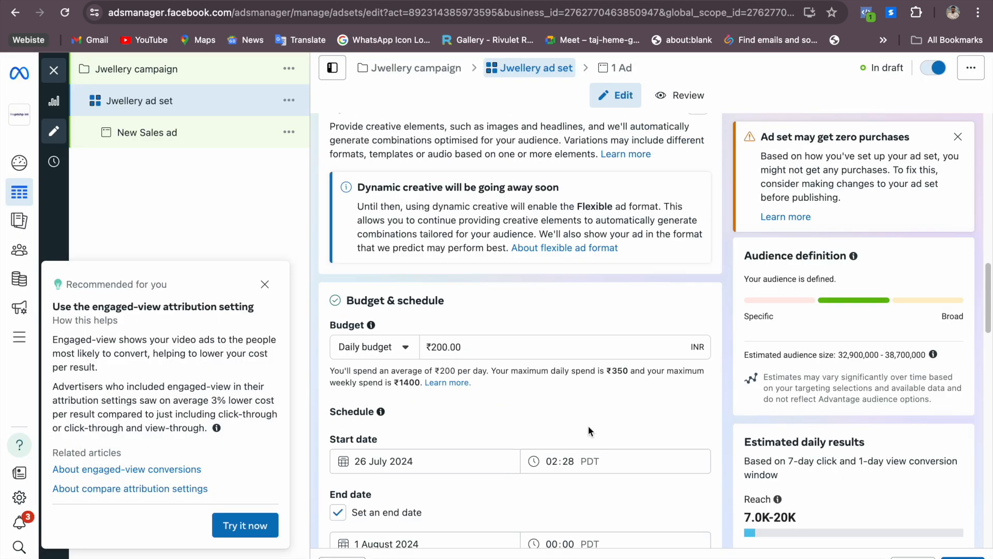
pyautogui.scroll(-12, 590, 429)
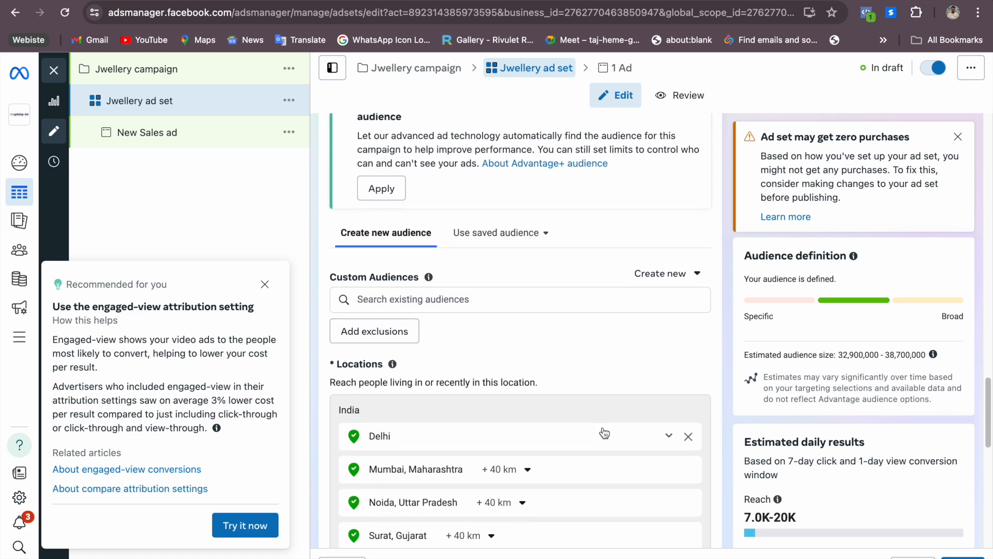
pyautogui.scroll(-8, 603, 433)
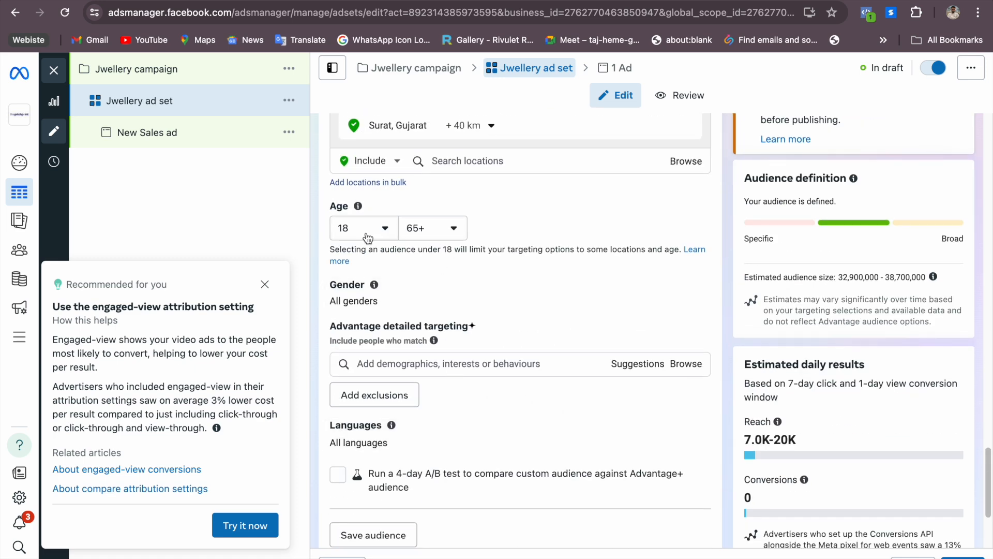
pyautogui.hotkey('ctrl', 'Right')
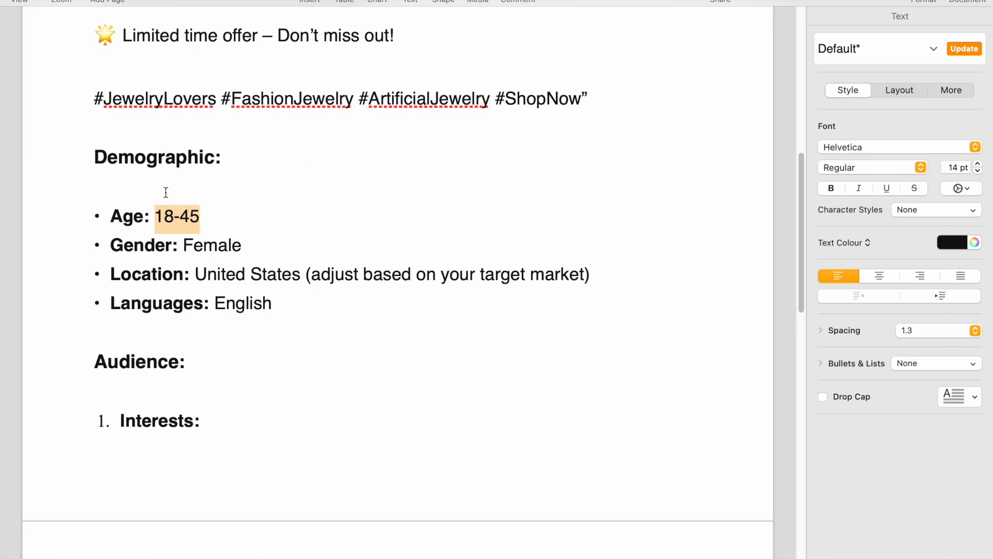
pyautogui.click(173, 218)
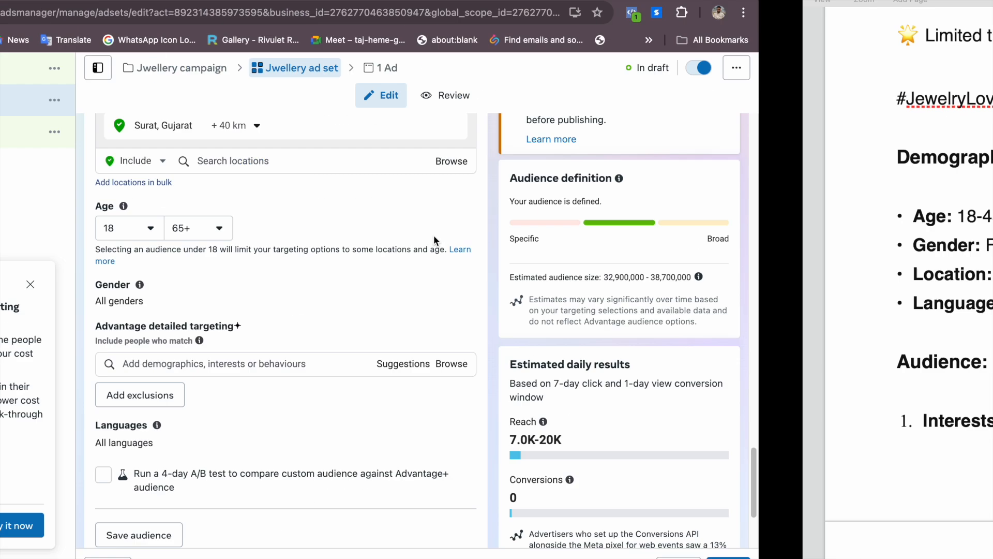
pyautogui.hotkey('ctrl', 'Left')
pyautogui.click(457, 230)
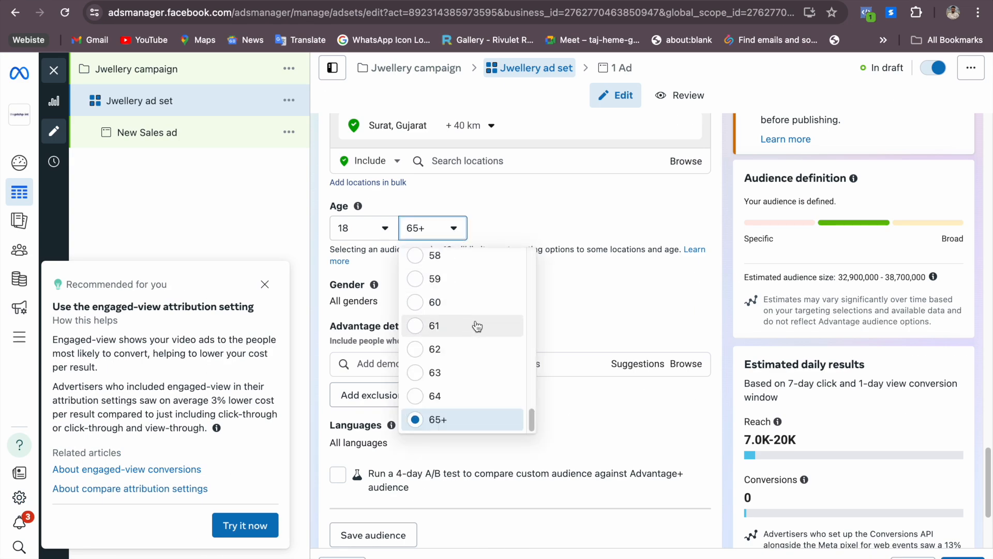
pyautogui.moveTo(533, 418); pyautogui.dragTo(532, 357)
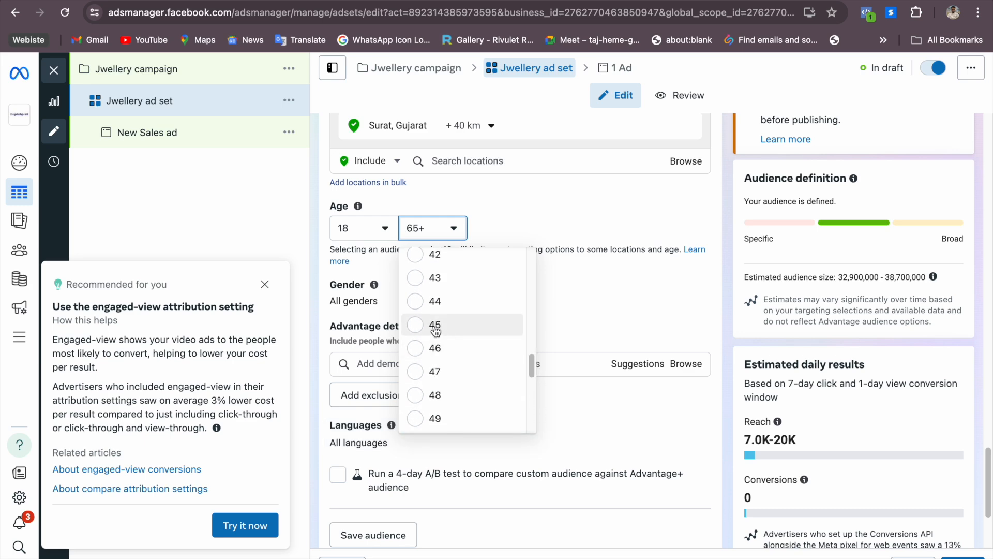
pyautogui.click(435, 324)
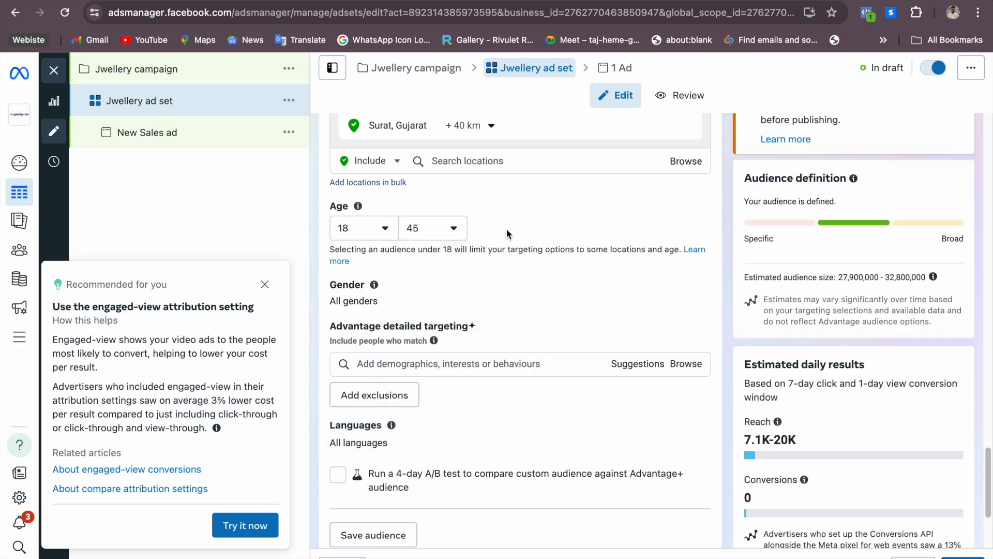
# Check the gender in the Pages brief, return to Ads Manager and restrict the audience gender to Women
pyautogui.hotkey('ctrl', 'Right')
pyautogui.moveTo(183, 245); pyautogui.dragTo(240, 244)
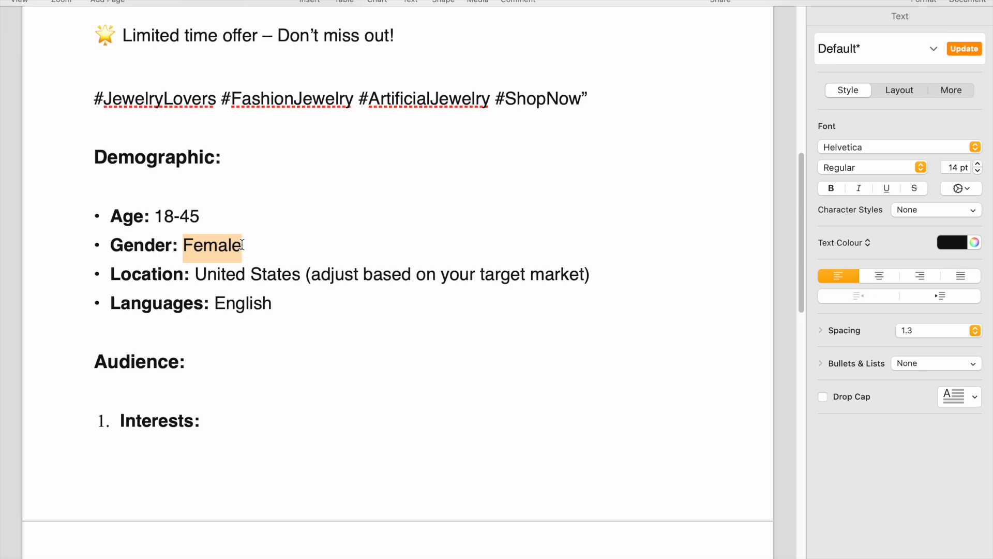
pyautogui.hotkey('ctrl', 'Left')
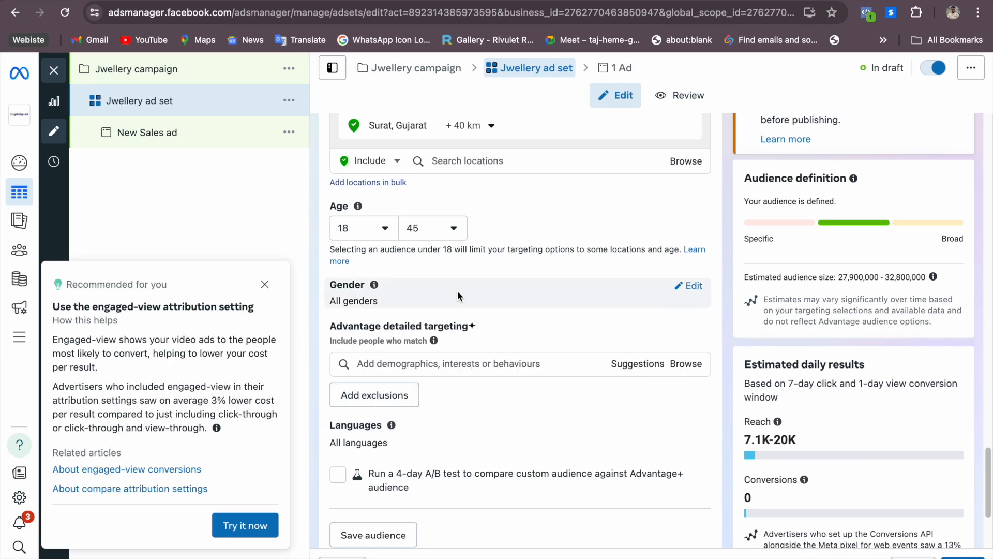
pyautogui.click(695, 286)
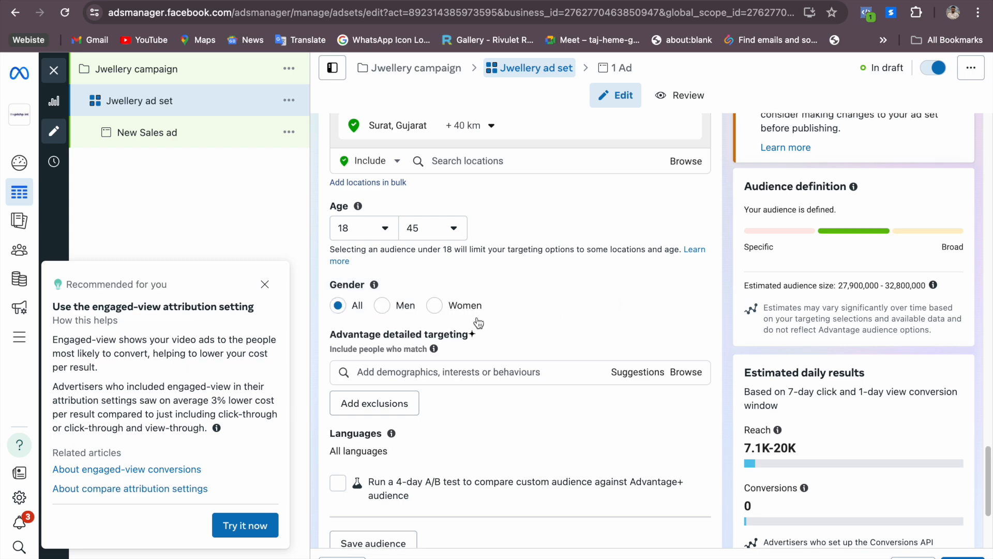
pyautogui.click(435, 306)
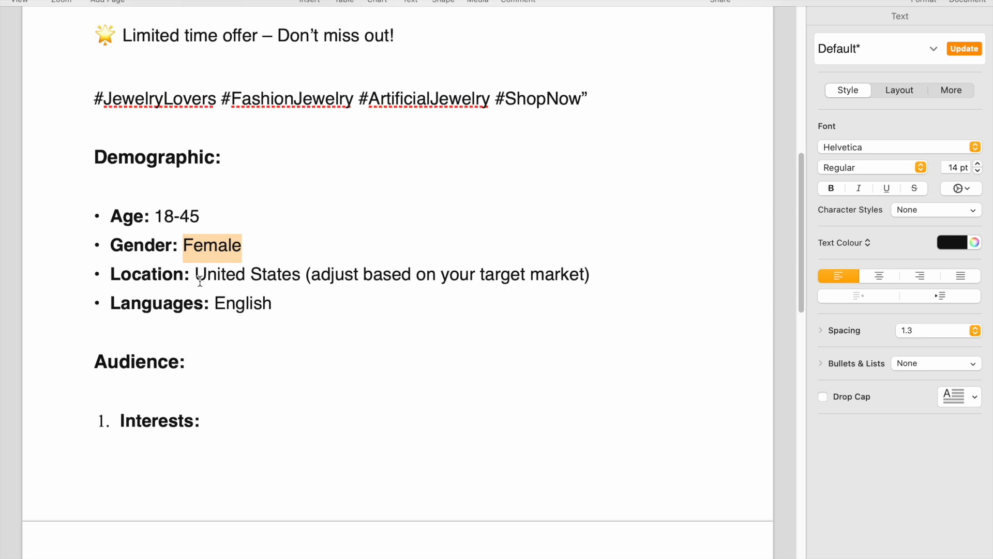
# Switch to the brief in Pages and replace the demographic location United States with India
pyautogui.moveTo(195, 276); pyautogui.dragTo(301, 279)
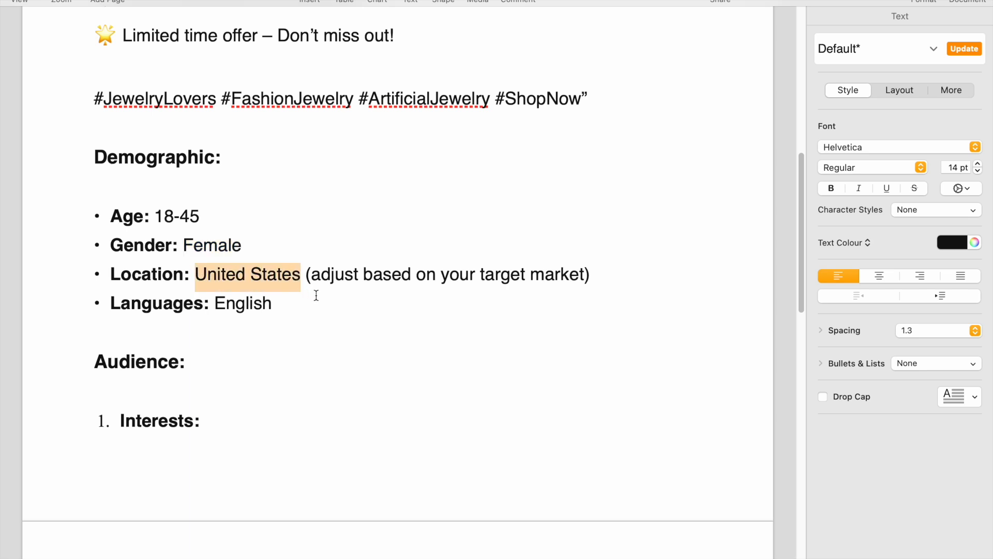
pyautogui.click(316, 296)
pyautogui.moveTo(307, 277); pyautogui.dragTo(589, 267)
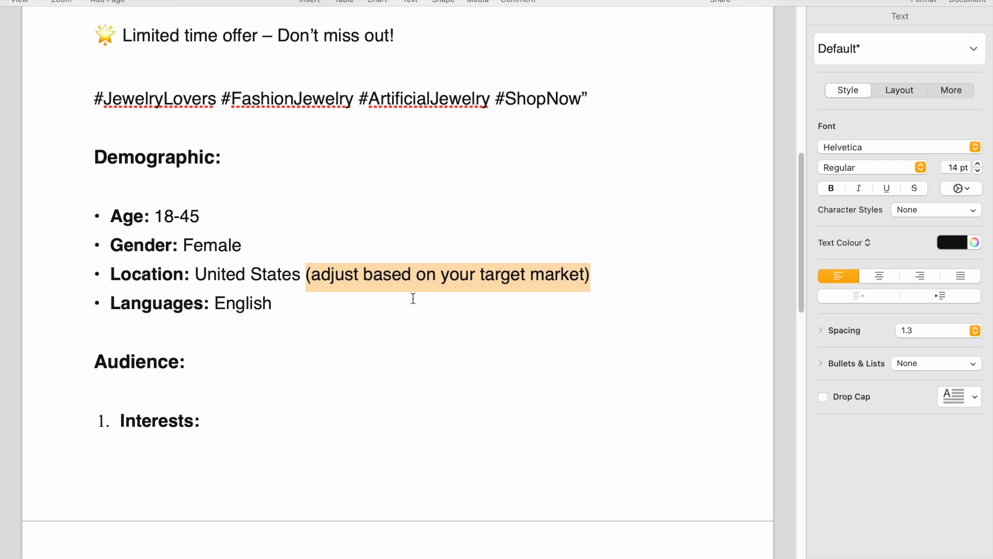
pyautogui.moveTo(305, 274); pyautogui.dragTo(196, 271)
pyautogui.write('INdia')
pyautogui.press('BackSpace')
pyautogui.press('BackSpace')
pyautogui.press('BackSpace')
pyautogui.press('BackSpace')
pyautogui.write('ndia')
pyautogui.click(559, 268)
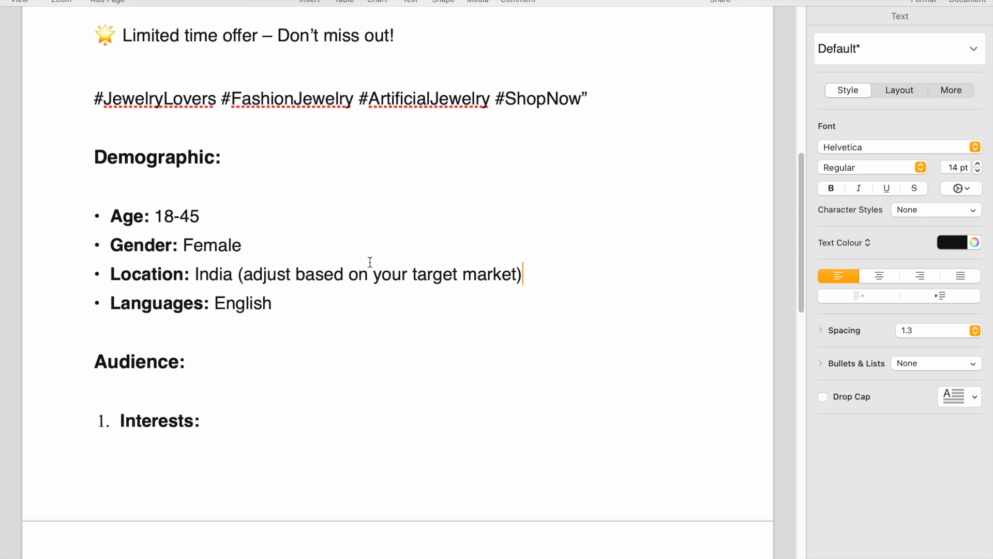
# Add "& Hindi" after English in the Languages line of the Pages brief
pyautogui.hotkey('ctrl', 'Left')
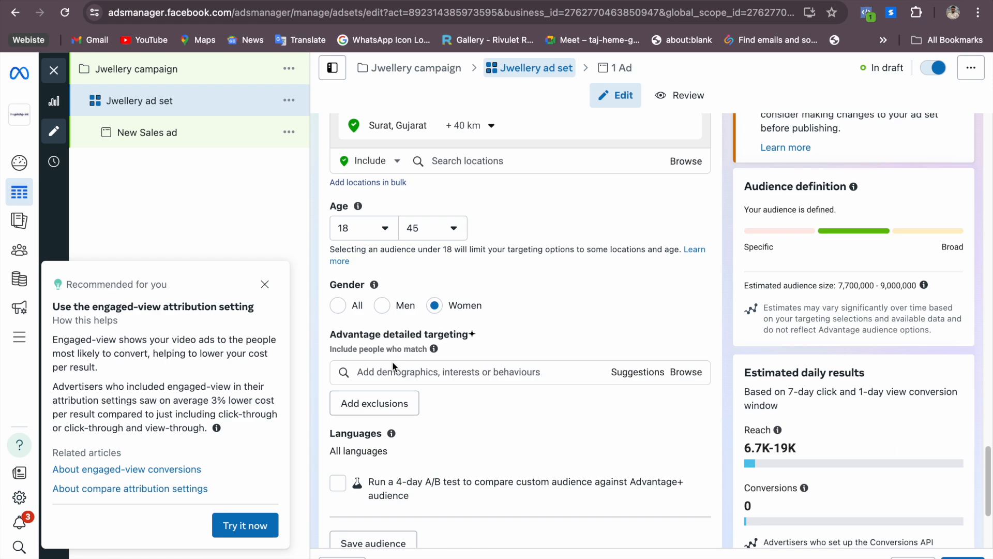
pyautogui.scroll(1, 442, 361)
pyautogui.scroll(-4, 442, 361)
pyautogui.hotkey('ctrl', 'Right')
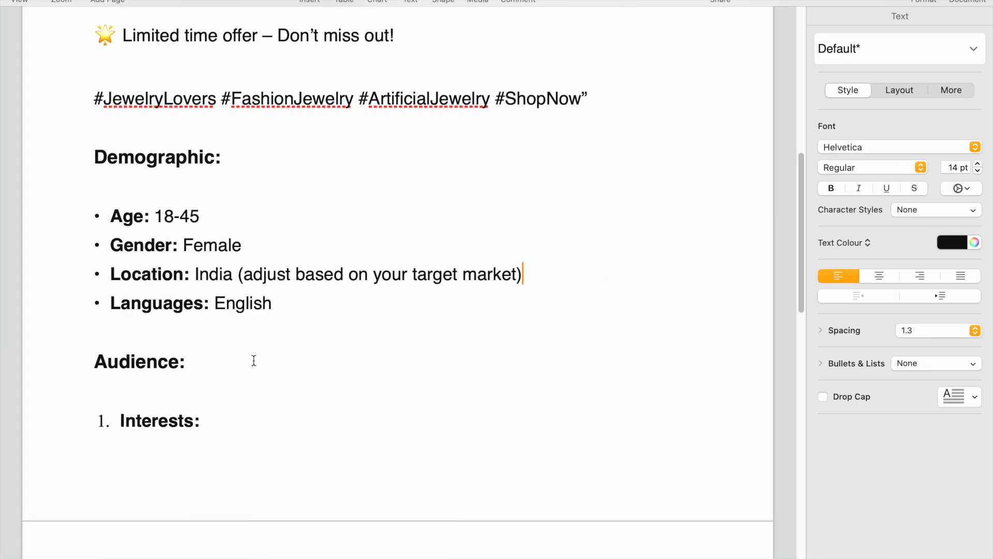
pyautogui.click(270, 309)
pyautogui.write('& Hindi')
pyautogui.press('BackSpace')
pyautogui.press('BackSpace')
pyautogui.write('ndi')
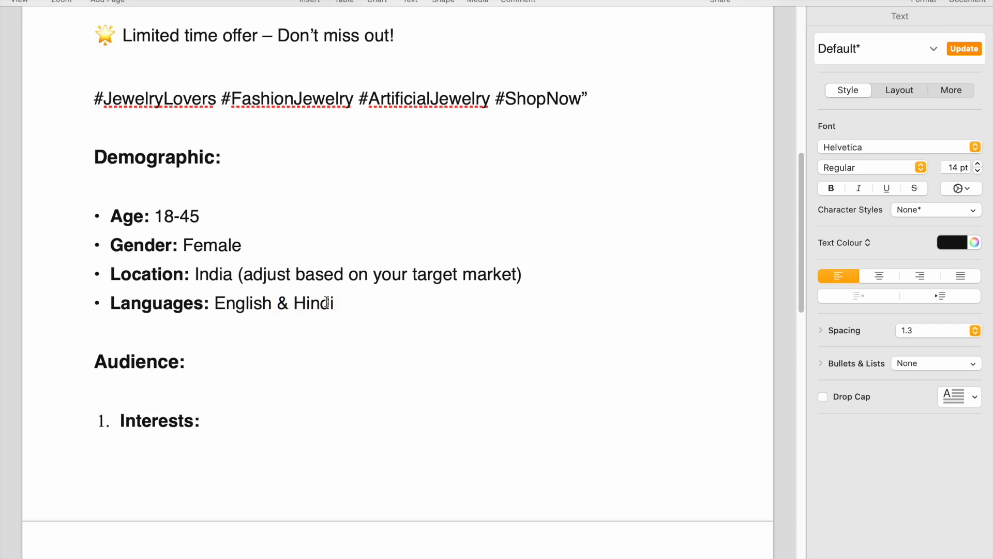
# Copy the "Fashion and accessories" interest from the Pages brief and search for it in the ad set's detailed targeting in Ads Manager
pyautogui.scroll(-2, 206, 370)
pyautogui.scroll(-10, 211, 383)
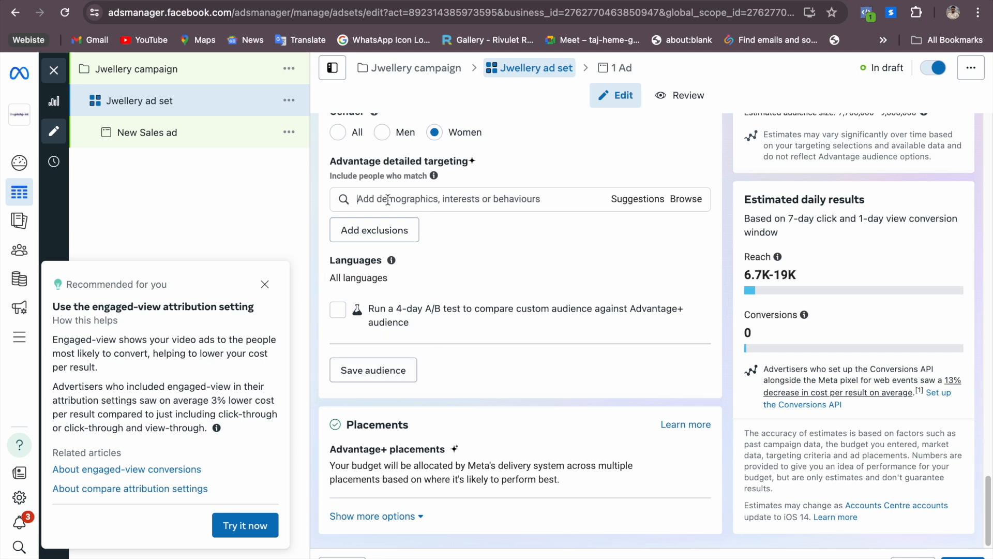
pyautogui.click(479, 200)
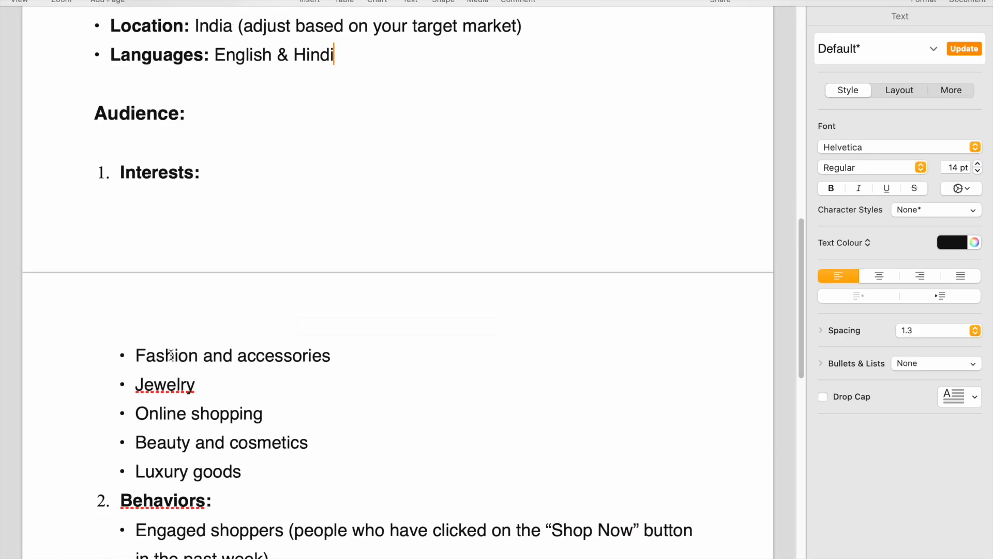
pyautogui.moveTo(139, 355); pyautogui.dragTo(326, 352)
pyautogui.press('super+c')
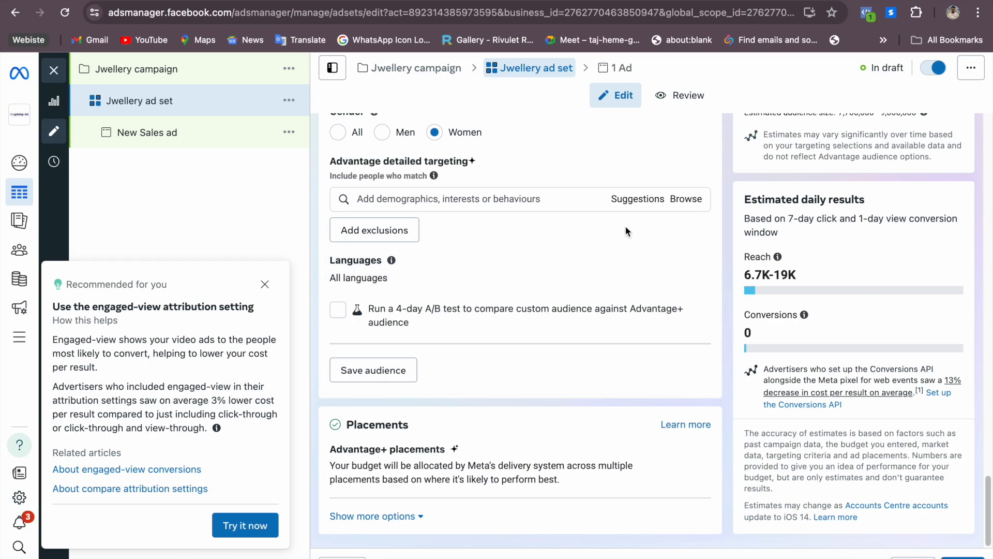
pyautogui.click(627, 200)
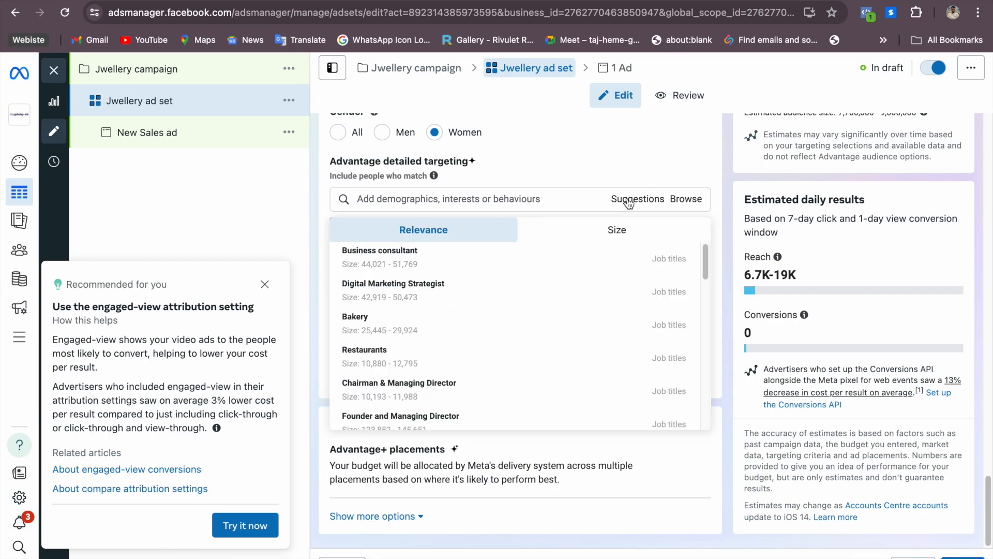
pyautogui.click(523, 203)
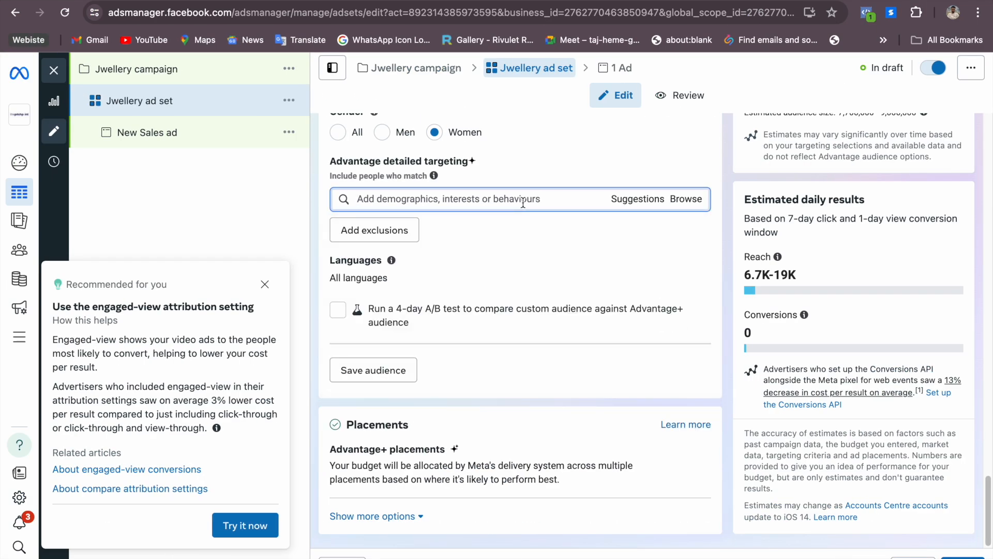
pyautogui.press('super+v')
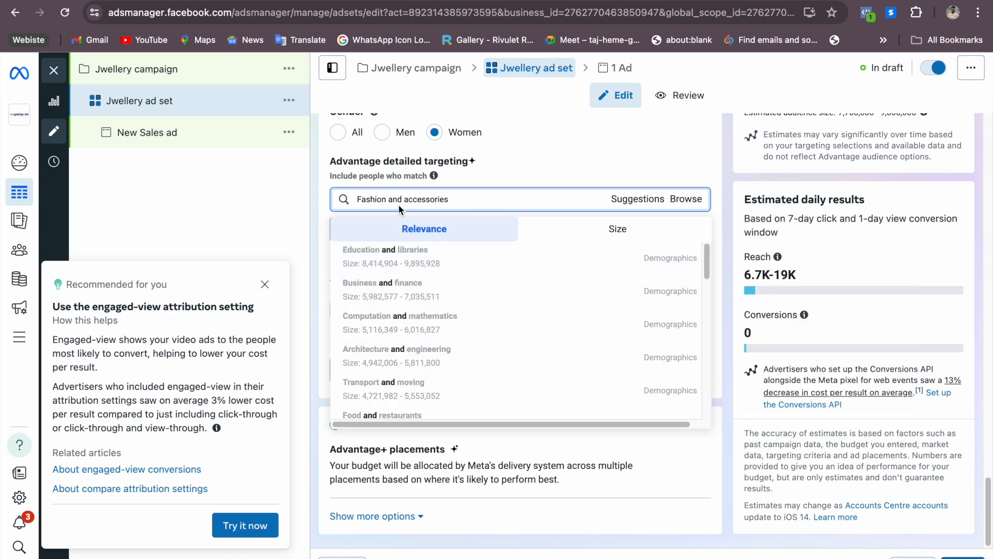
pyautogui.scroll(-5, 667, 328)
pyautogui.scroll(-5, 653, 326)
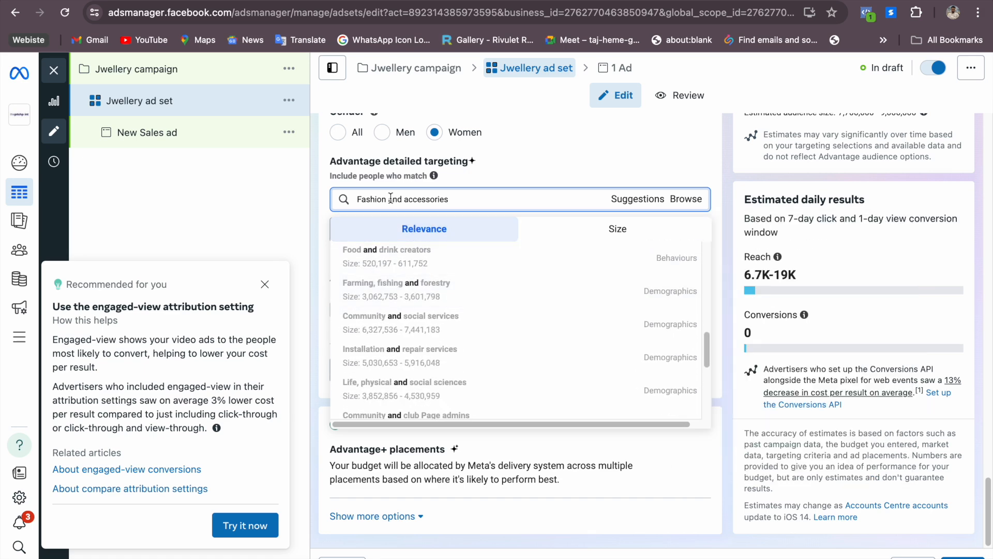
# Shorten the detailed targeting search to "Fashion" and add the Fashion accessories (accessories) interest
pyautogui.moveTo(388, 199); pyautogui.dragTo(469, 199)
pyautogui.press('BackSpace')
pyautogui.press('BackSpace')
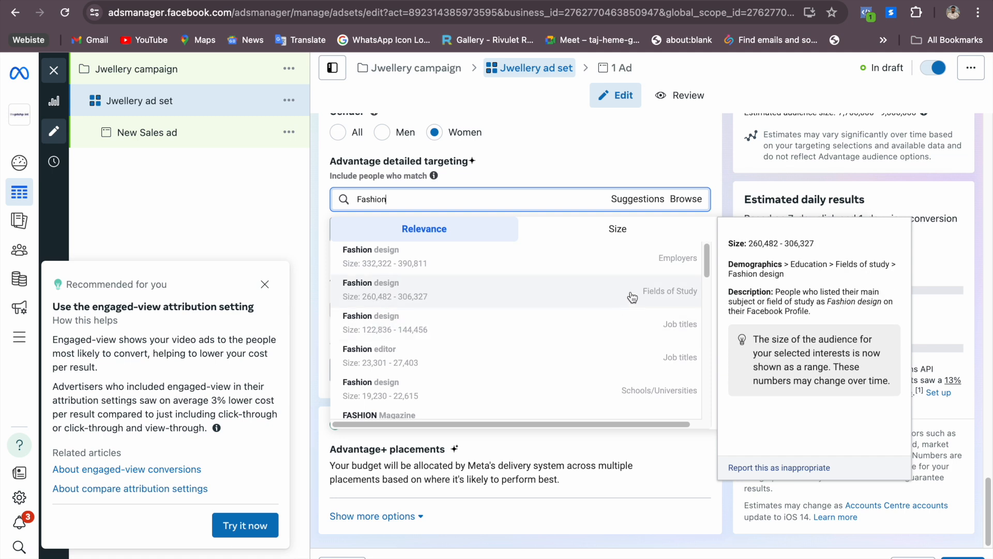
pyautogui.moveTo(714, 266); pyautogui.dragTo(702, 318)
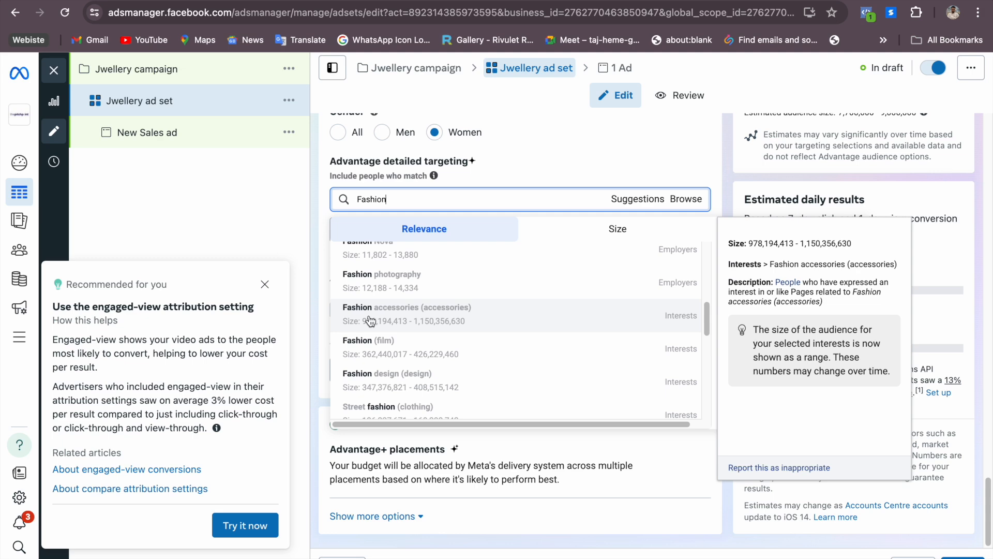
pyautogui.click(371, 320)
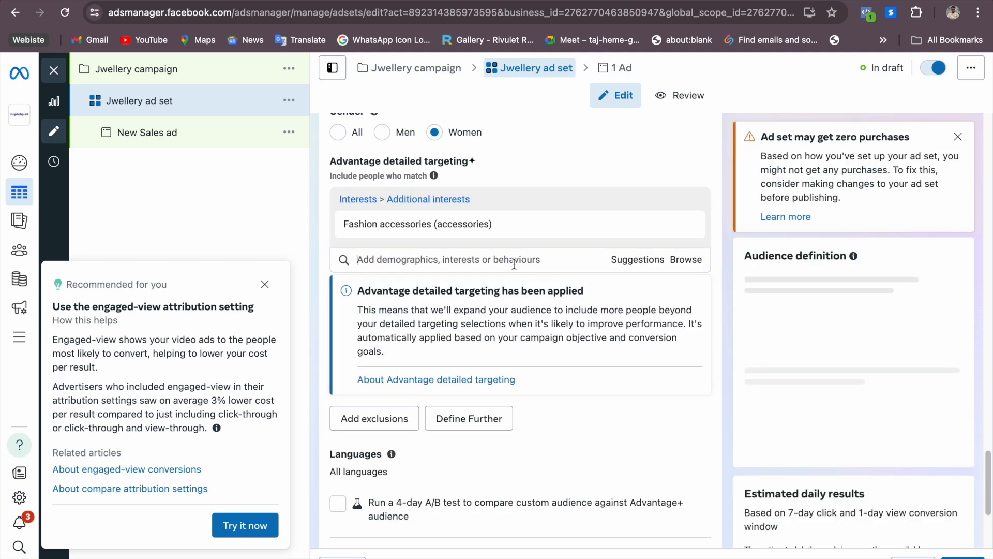
# Switch to the Pages brief, review the remaining interests from Jewelry to Luxury goods, and return to Ads Manager
pyautogui.hotkey('ctrl', 'Right')
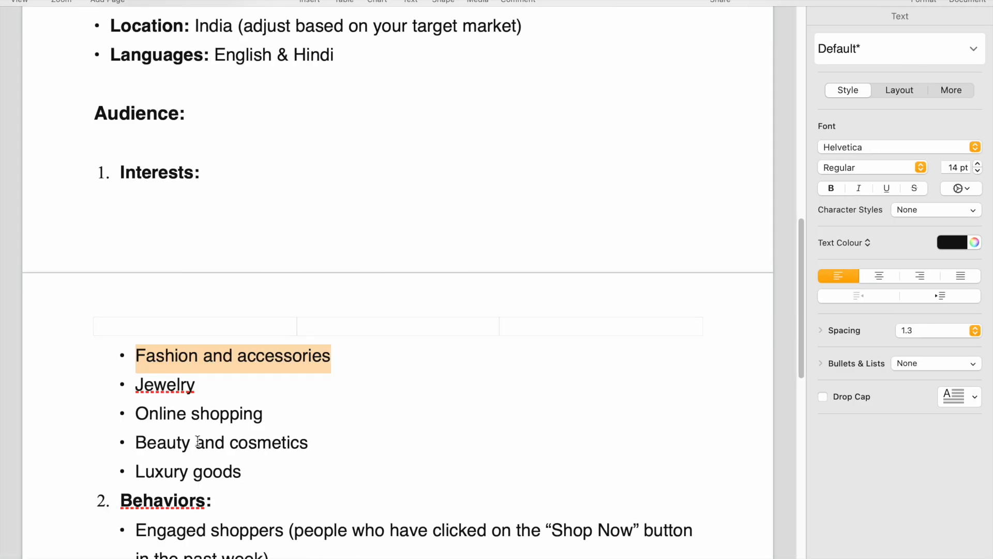
pyautogui.moveTo(136, 387); pyautogui.dragTo(241, 472)
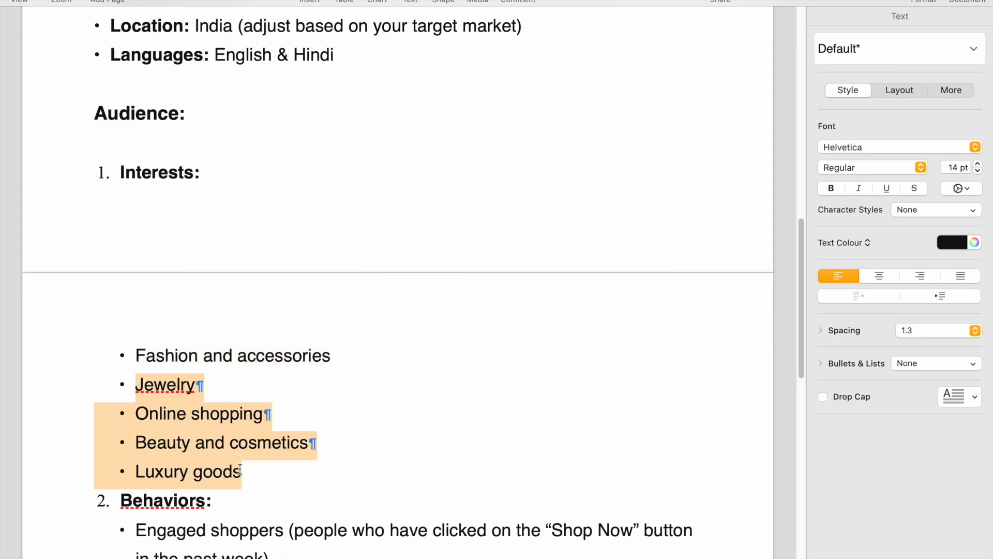
pyautogui.moveTo(148, 384); pyautogui.dragTo(250, 470)
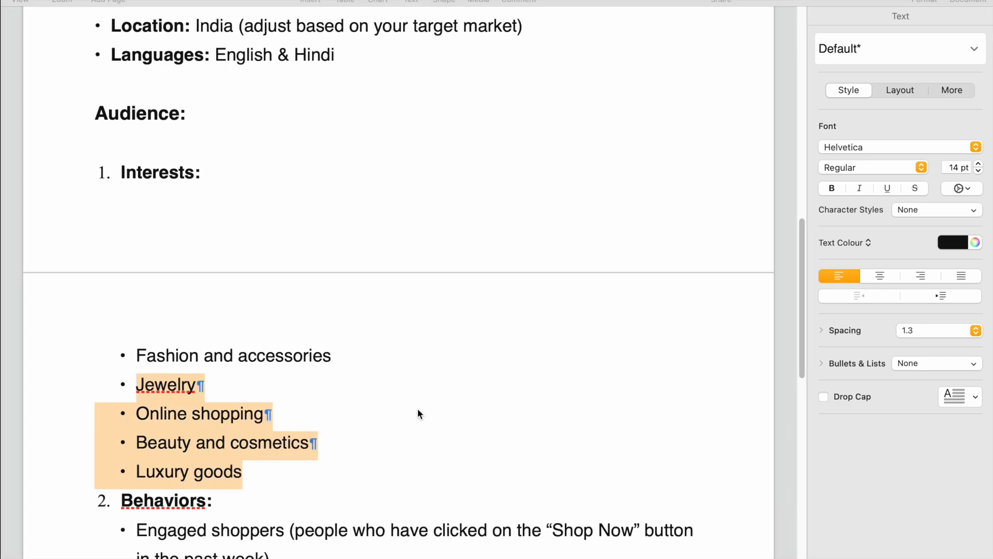
pyautogui.hotkey('ctrl', 'Left')
pyautogui.moveTo(426, 229)
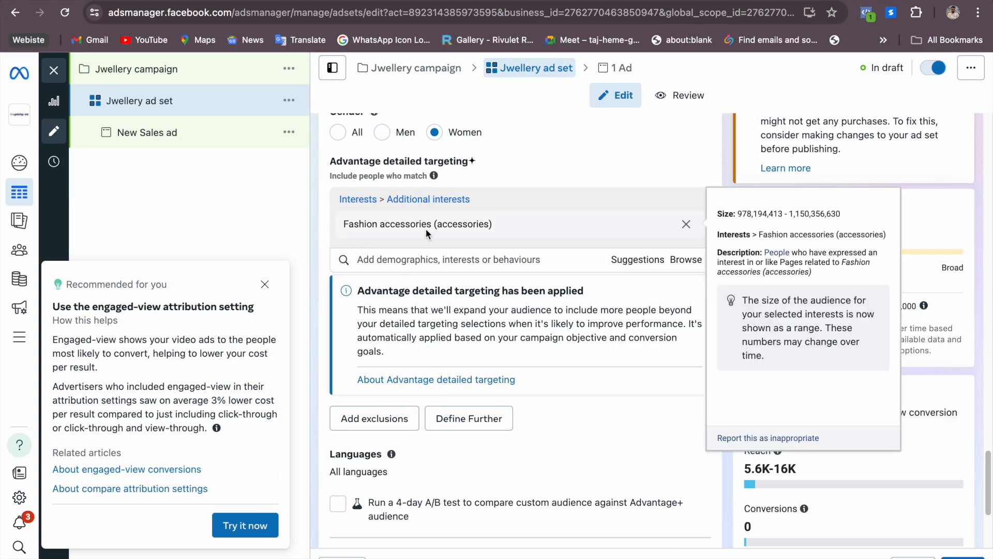
# Add the suggested interests Online shopping (retail), Jewellery (clothing) and Shopping (retail) to the ad set's detailed targeting
pyautogui.click(638, 260)
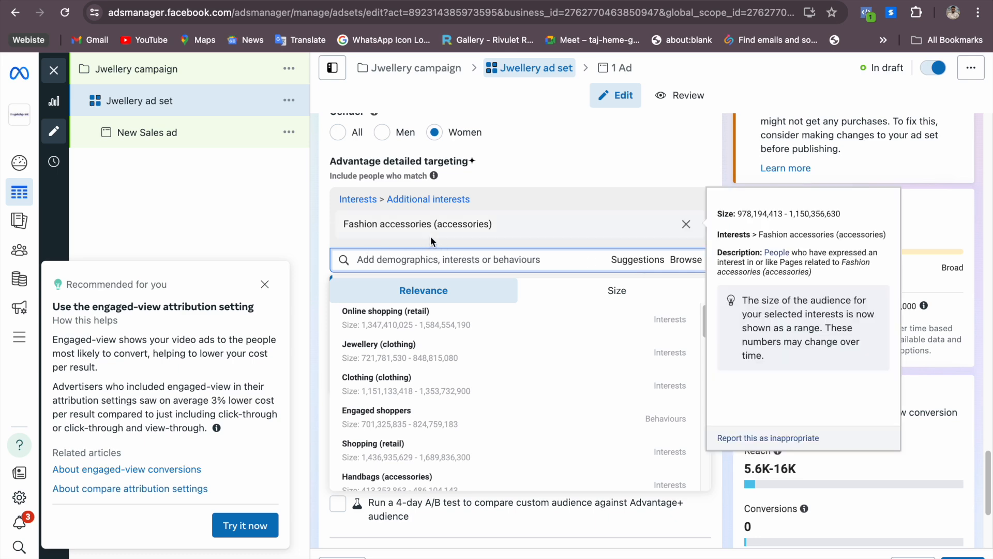
pyautogui.moveTo(370, 230)
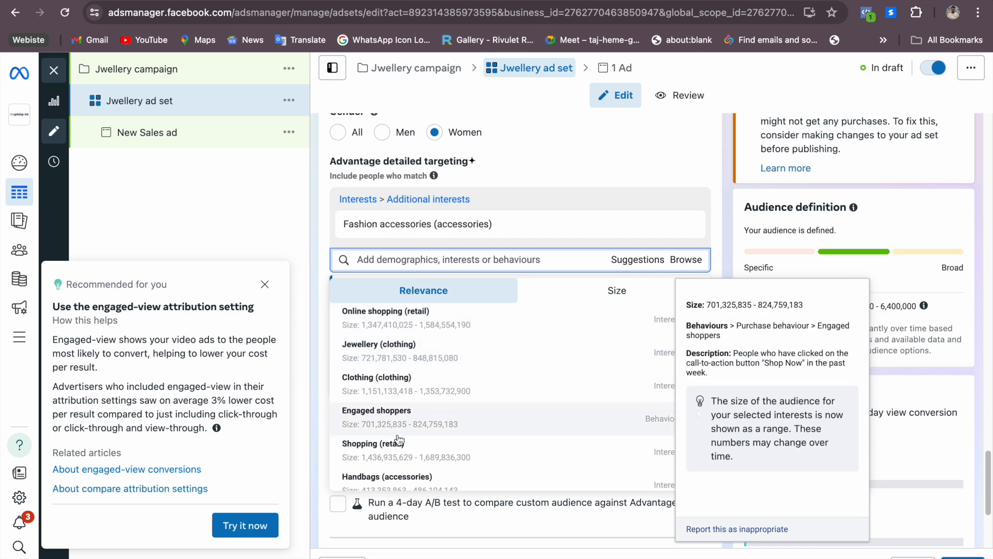
pyautogui.click(406, 321)
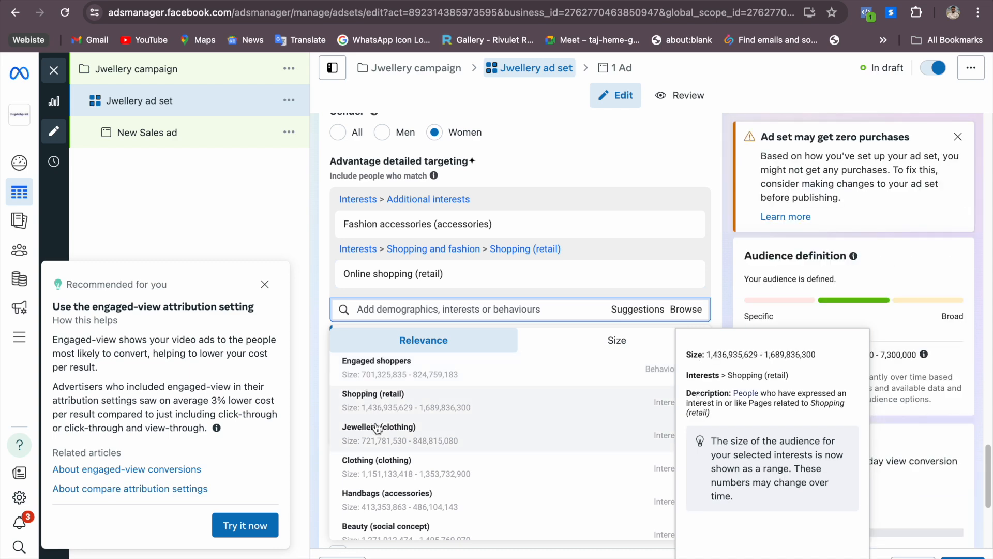
pyautogui.click(396, 440)
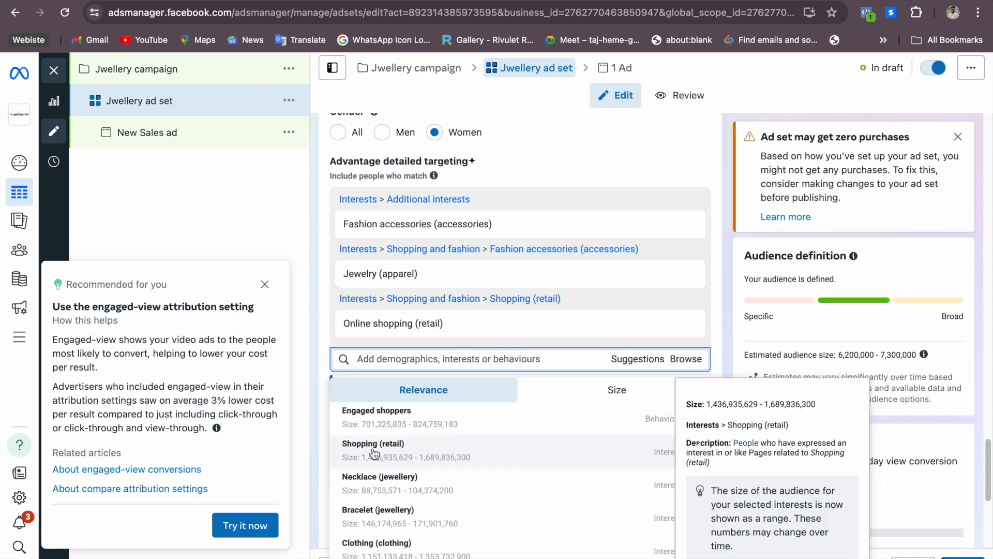
pyautogui.click(389, 456)
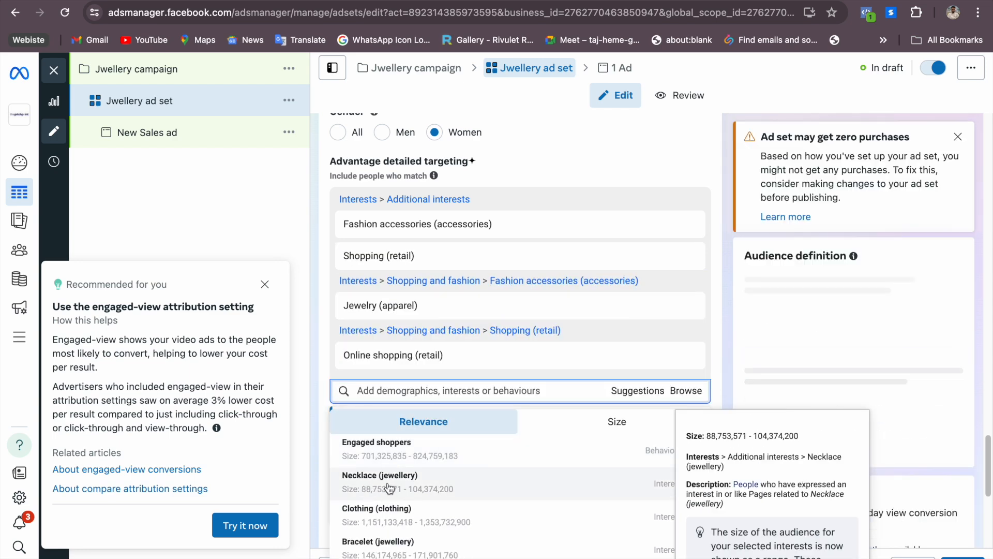
# Add the suggested Necklace, Ring, Earring and Bracelet (jewellery) interests to the detailed targeting
pyautogui.click(377, 491)
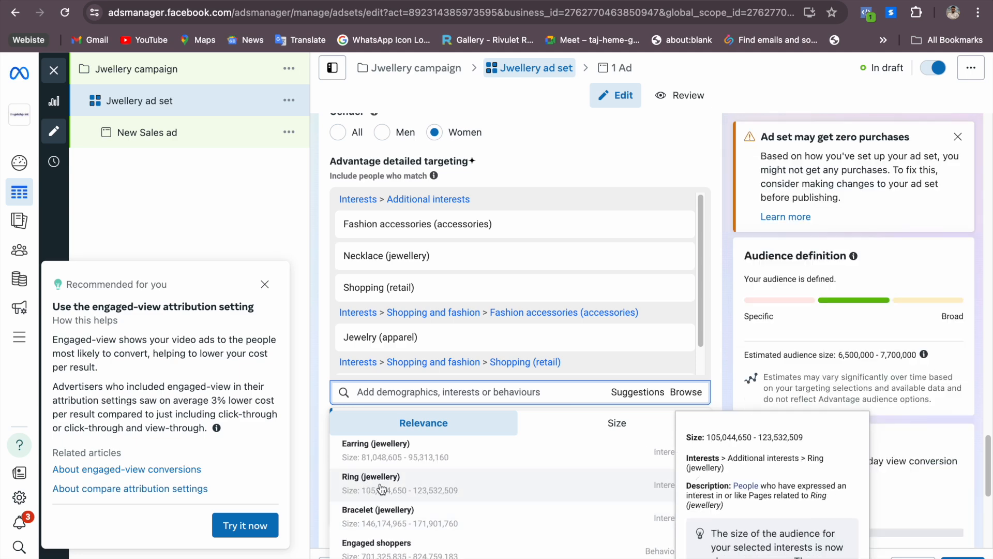
pyautogui.click(377, 491)
pyautogui.click(392, 459)
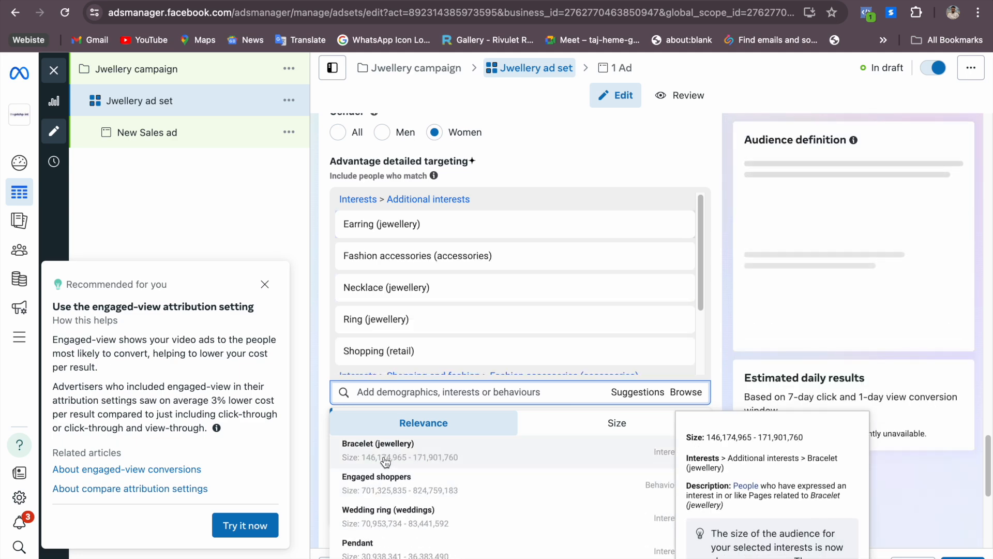
pyautogui.click(395, 457)
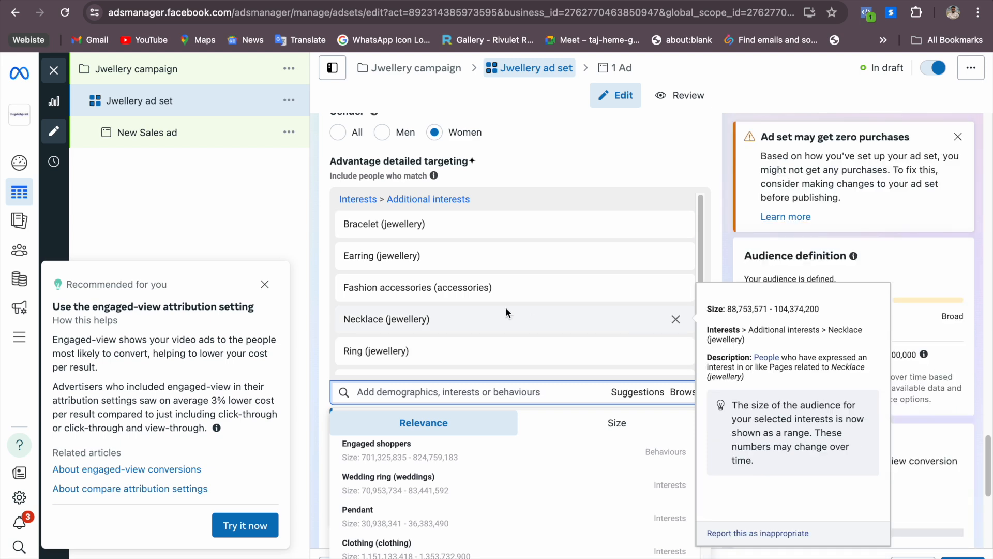
# Search the detailed targeting for "iphone 14" and add the Recently detected iPhone 14 devices behaviour
pyautogui.scroll(1, 679, 149)
pyautogui.scroll(-2, 684, 178)
pyautogui.scroll(-5, 685, 177)
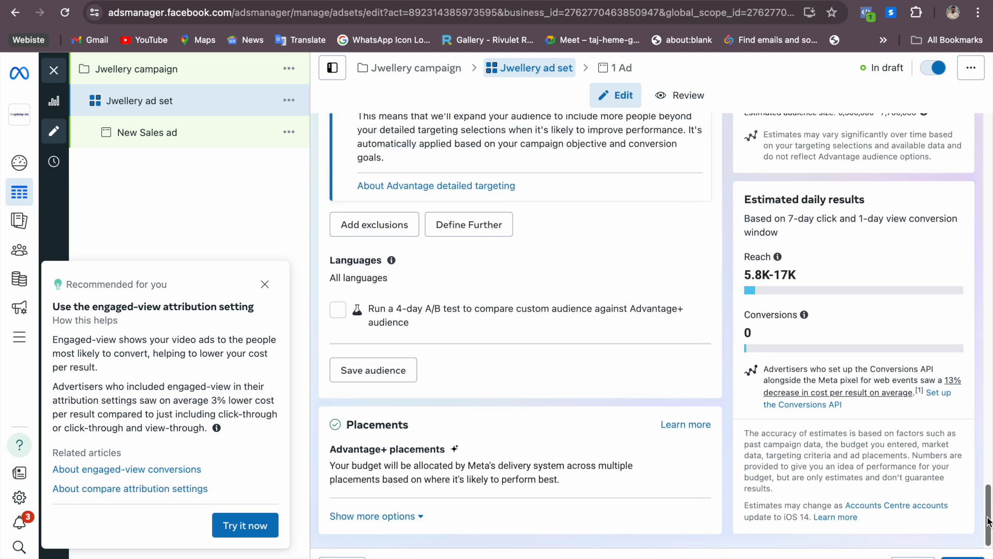
pyautogui.scroll(8, 577, 451)
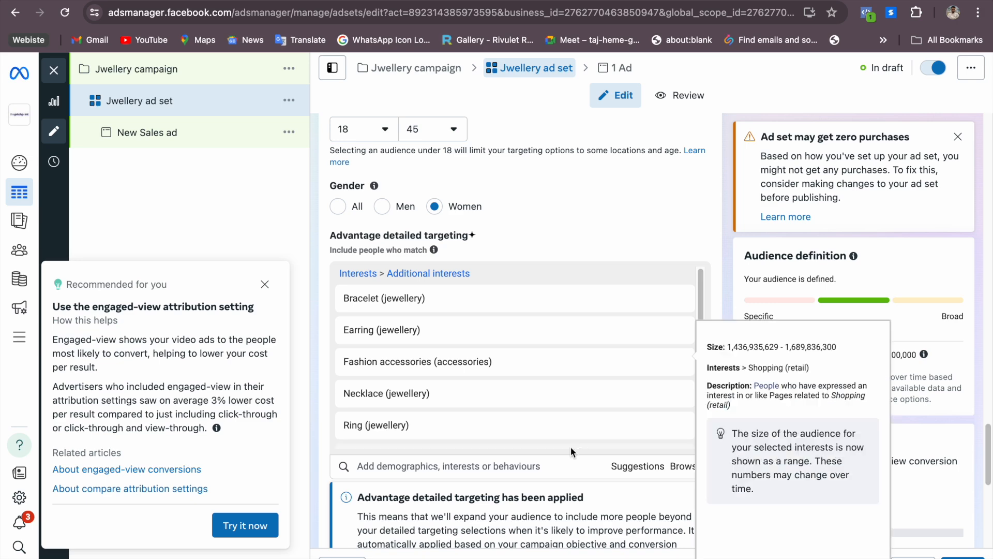
pyautogui.click(554, 464)
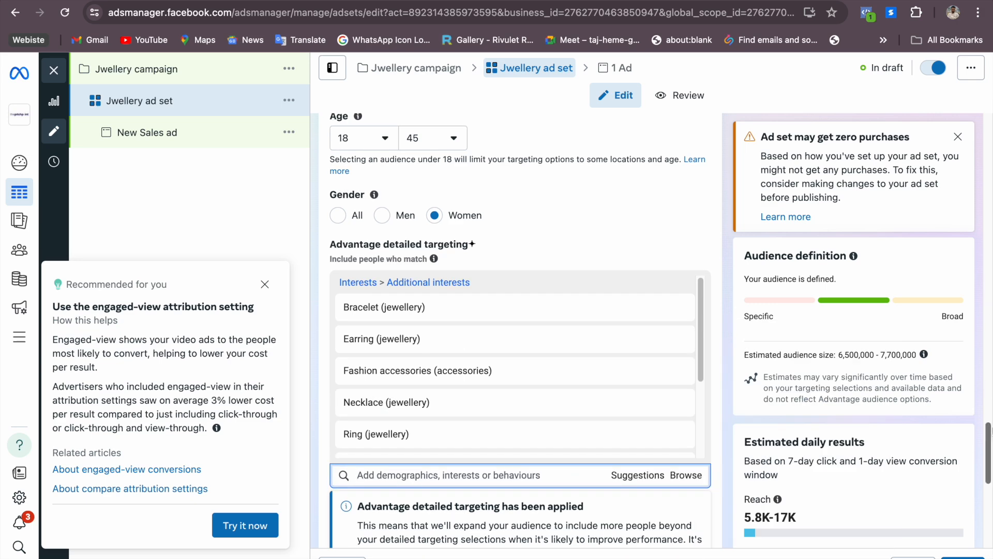
pyautogui.scroll(-5, 554, 465)
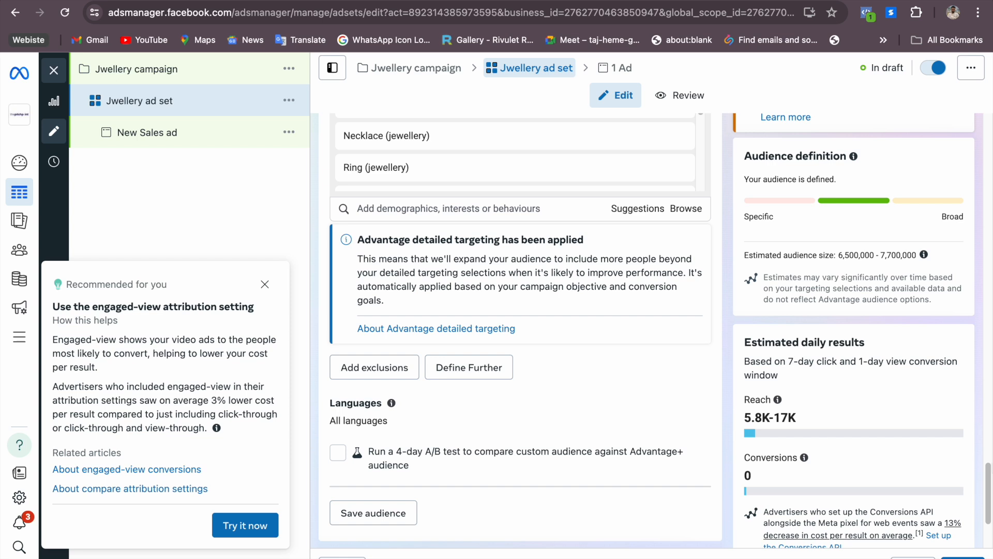
pyautogui.click(526, 213)
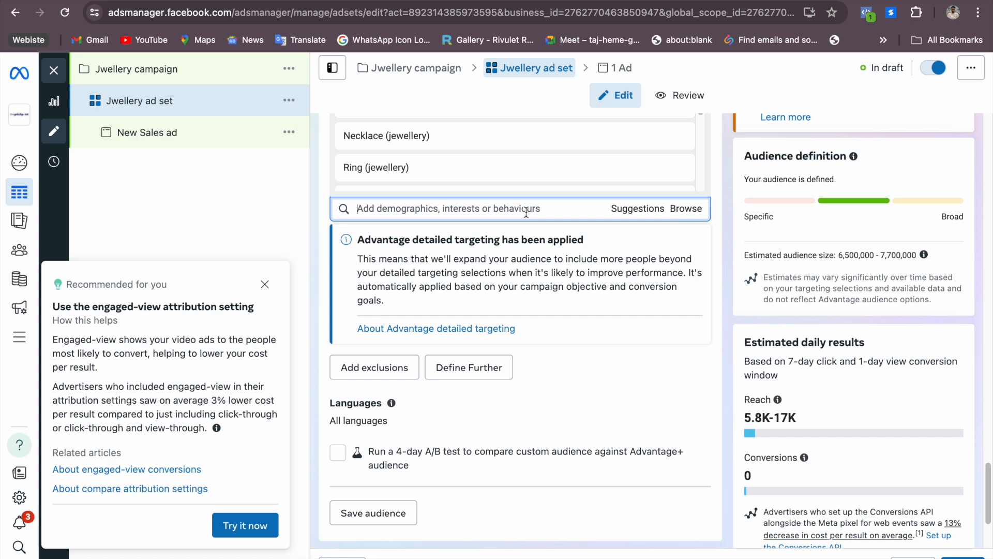
pyautogui.write('iphone')
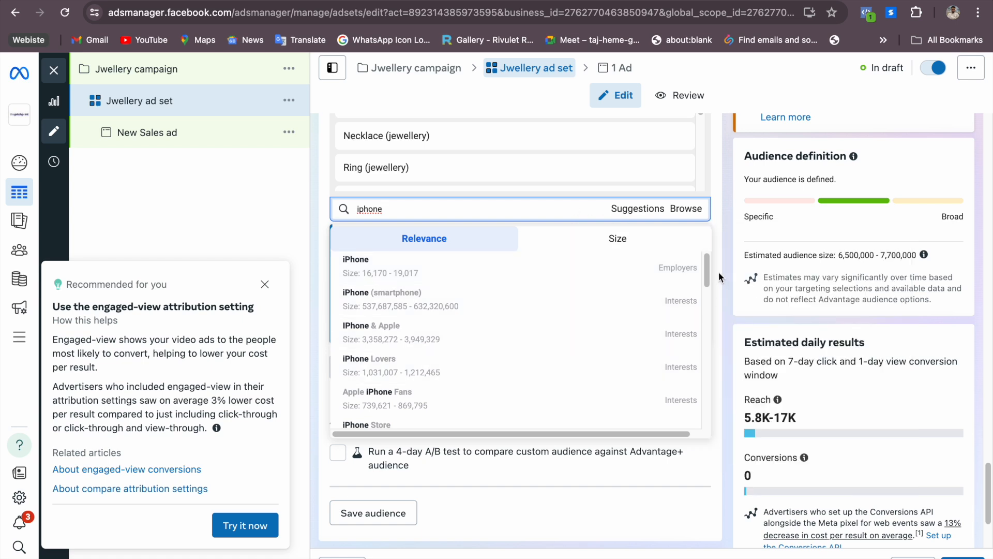
pyautogui.moveTo(707, 275); pyautogui.dragTo(690, 312)
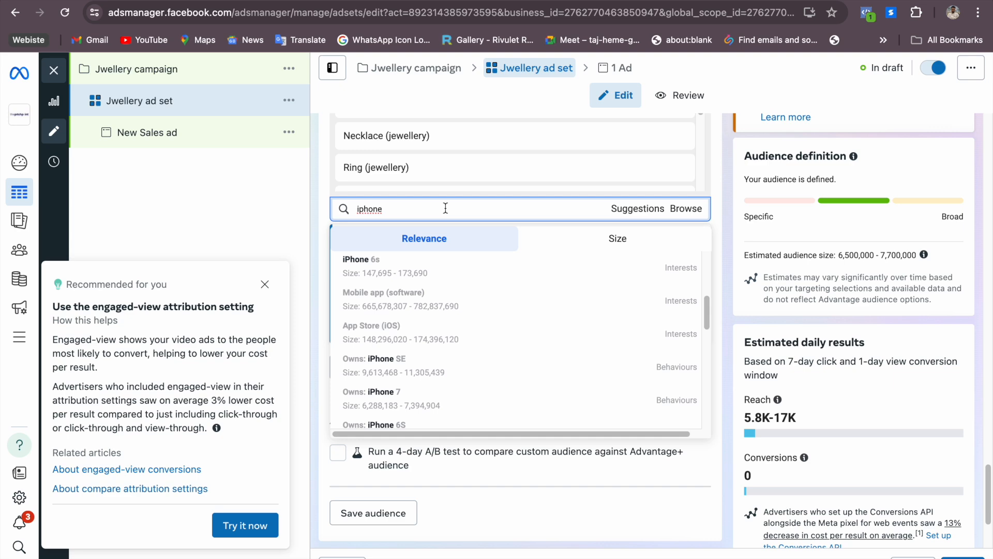
pyautogui.moveTo(563, 257)
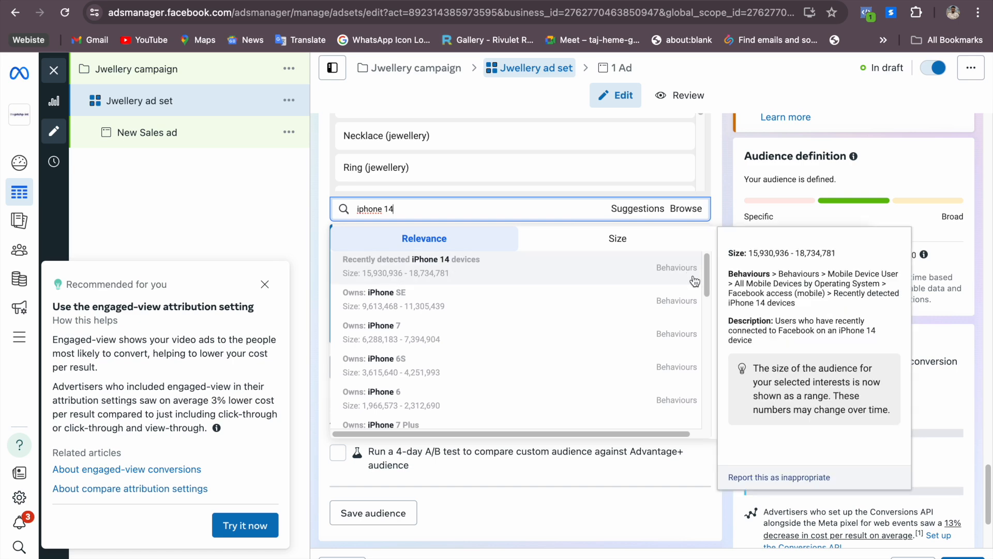
pyautogui.click(528, 268)
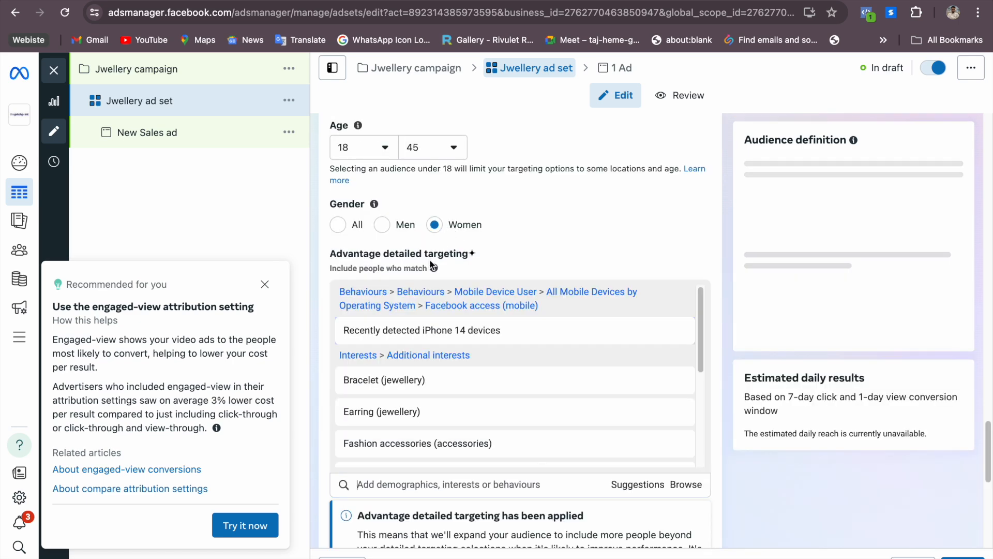
# Search the detailed targeting for "iphone 15", look through the suggested device behaviours and clear the search
pyautogui.write('iphone 15')
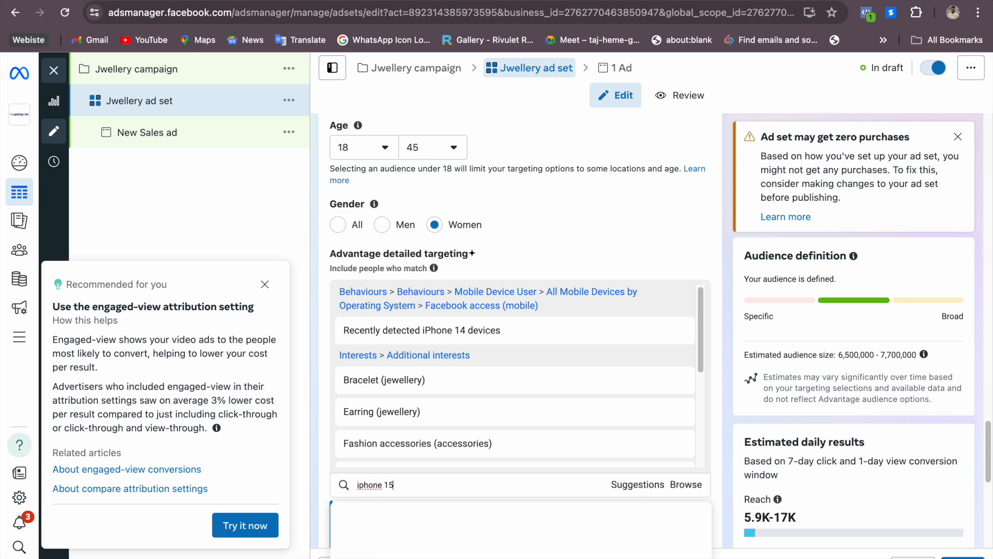
pyautogui.moveTo(987, 438); pyautogui.dragTo(988, 485)
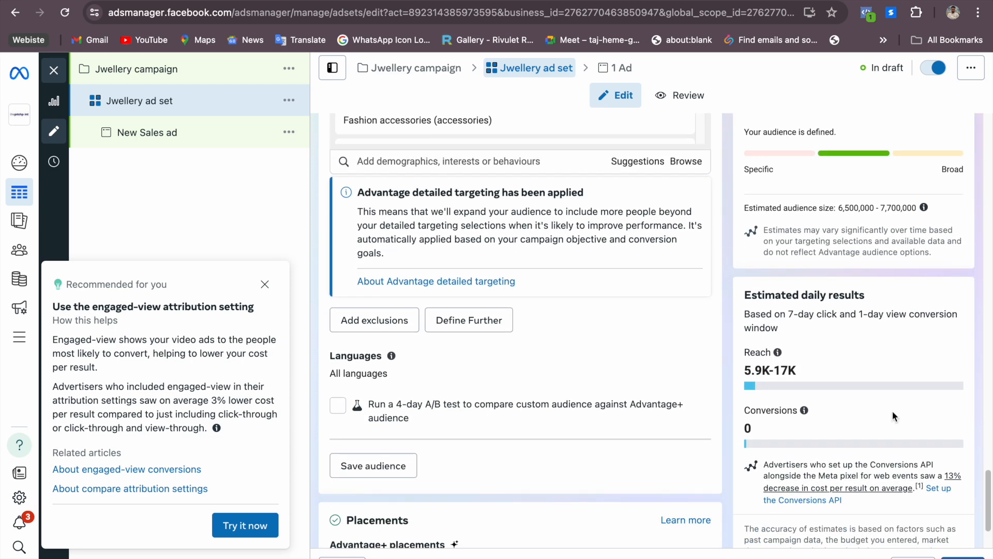
pyautogui.click(513, 160)
pyautogui.write('iphone 15')
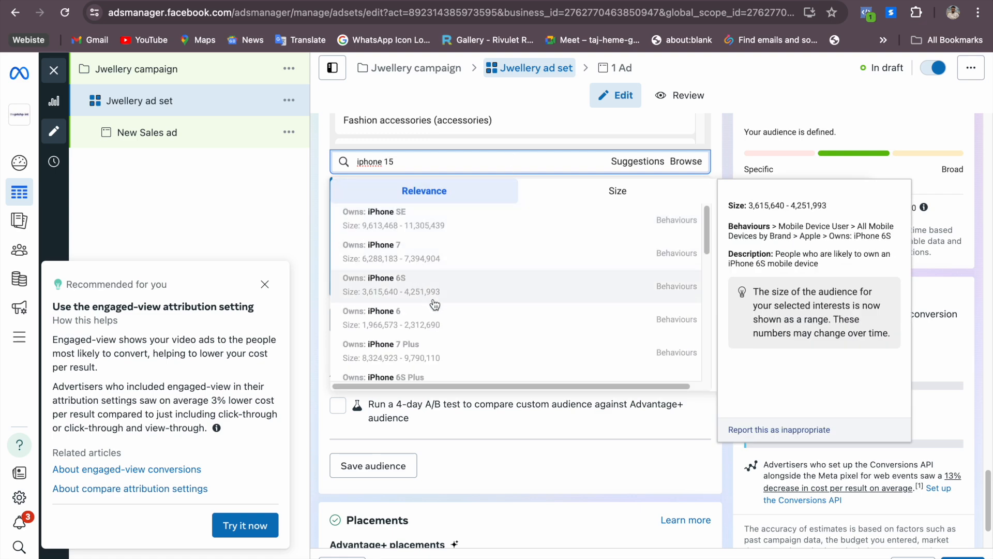
pyautogui.scroll(-5, 504, 325)
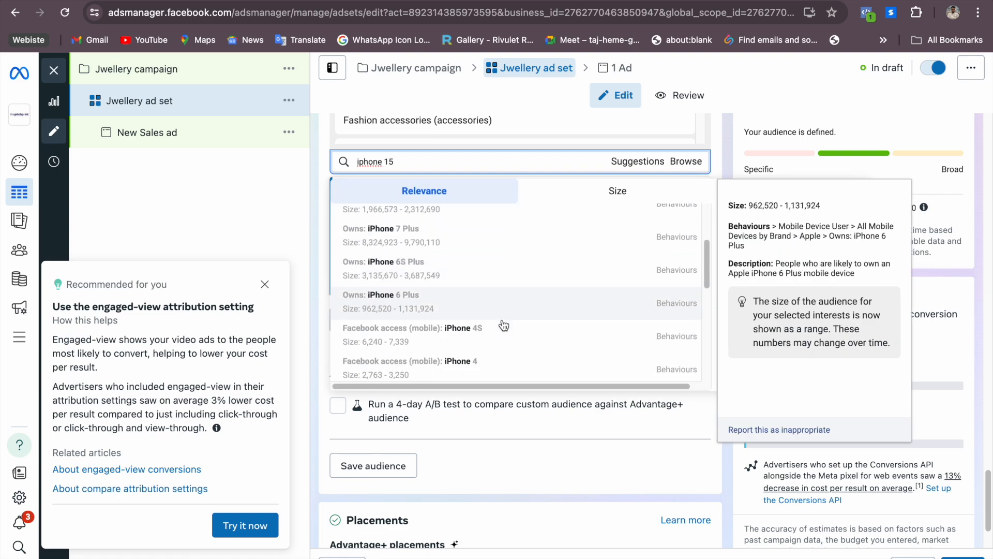
pyautogui.scroll(-5, 504, 325)
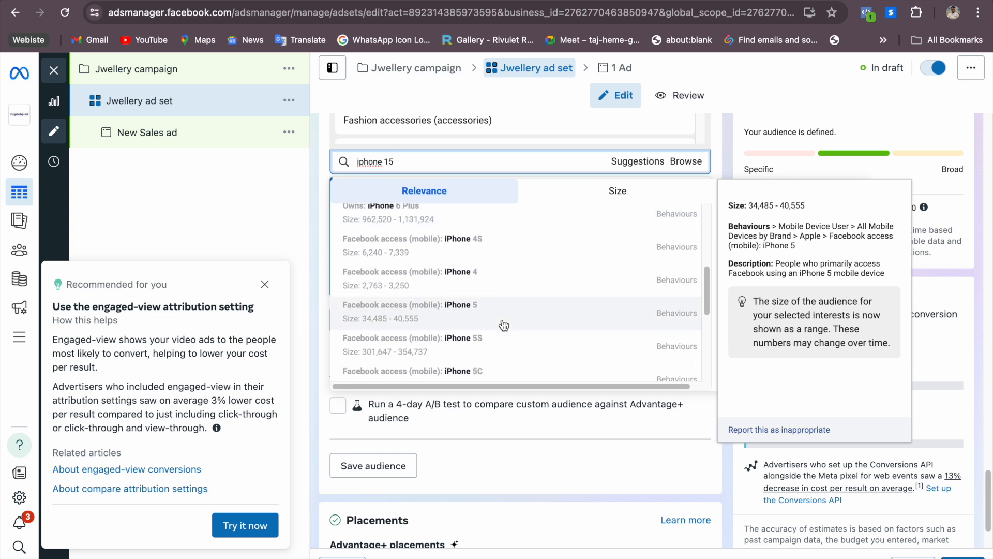
pyautogui.scroll(3, 504, 325)
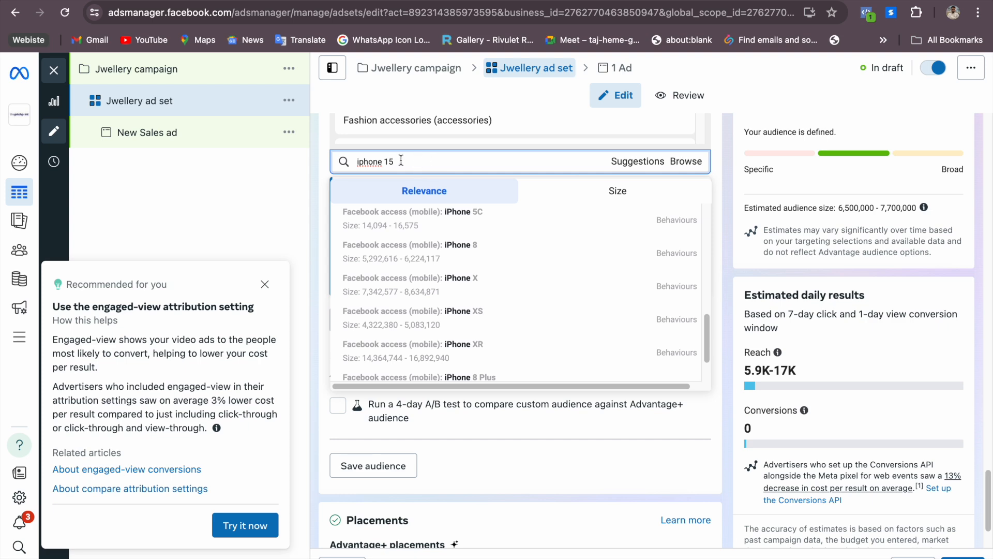
pyautogui.moveTo(406, 161); pyautogui.dragTo(356, 161)
pyautogui.press('BackSpace')
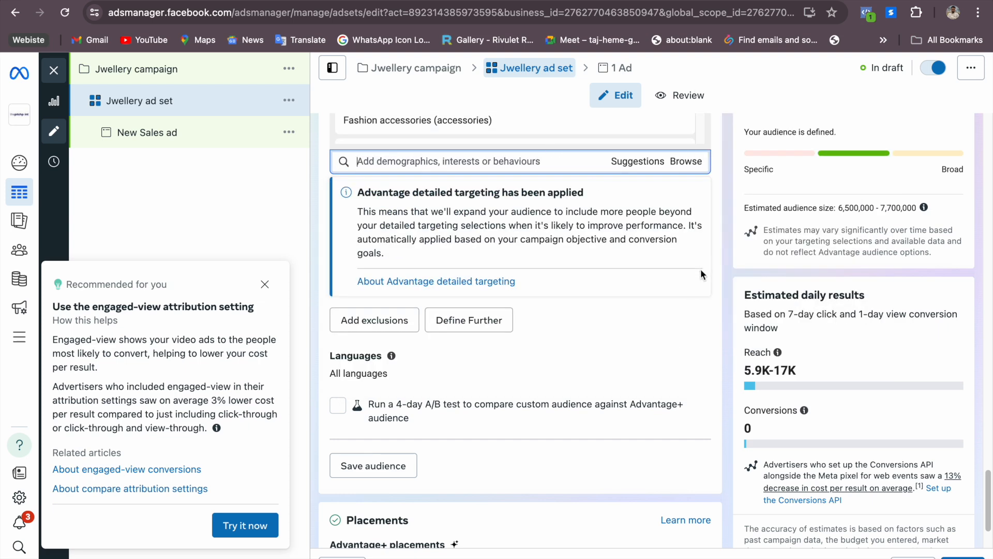
pyautogui.click(710, 314)
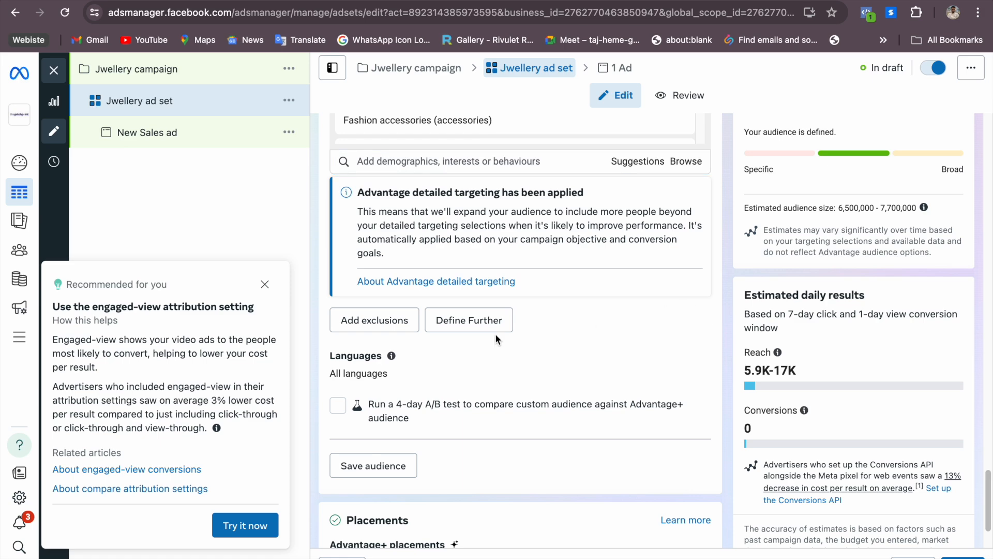
# Switch to the Pages brief and review the engaged shoppers and recent online purchases entries under Behaviors
pyautogui.hotkey('ctrl', 'Right')
pyautogui.scroll(1, 328, 412)
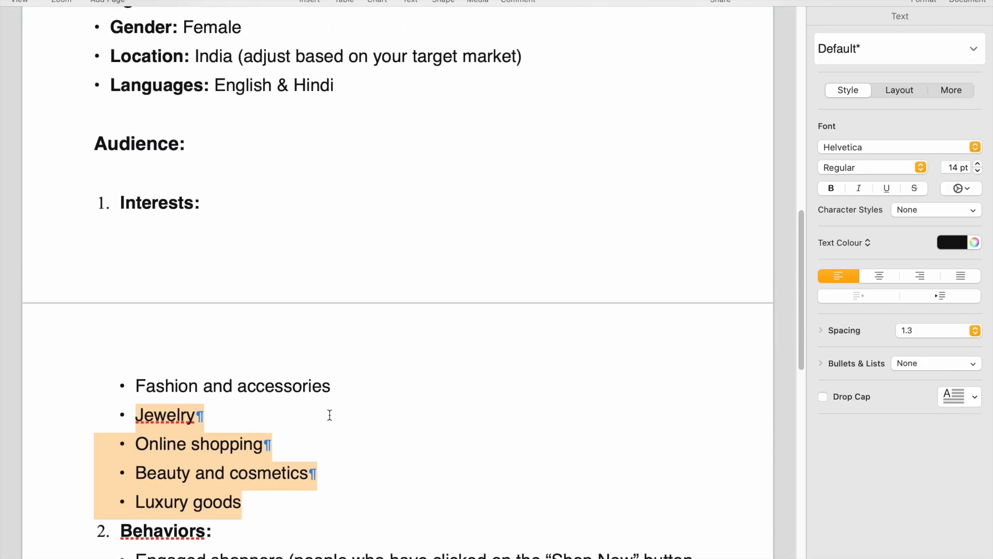
pyautogui.scroll(-6, 328, 411)
pyautogui.moveTo(137, 267); pyautogui.dragTo(409, 319)
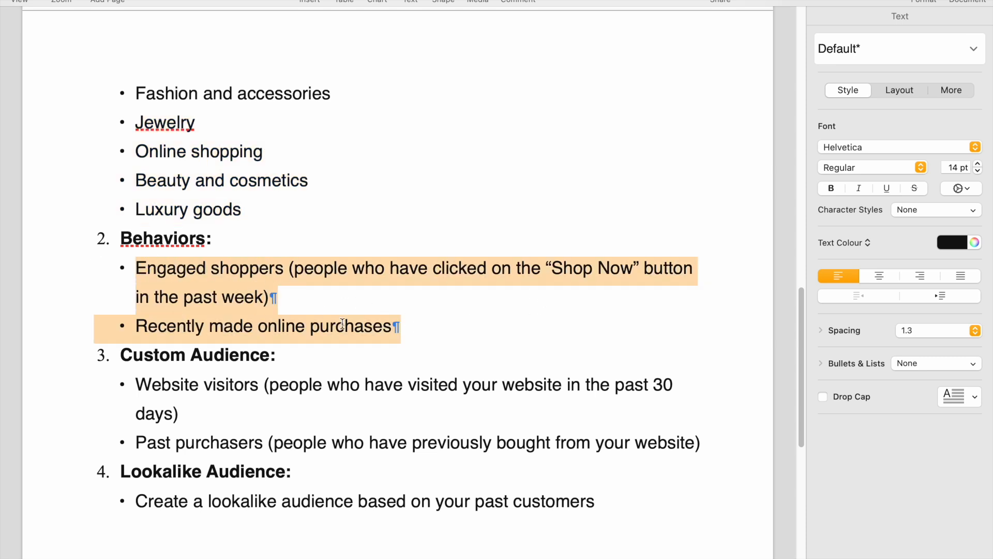
pyautogui.click(119, 292)
pyautogui.moveTo(137, 268); pyautogui.dragTo(398, 319)
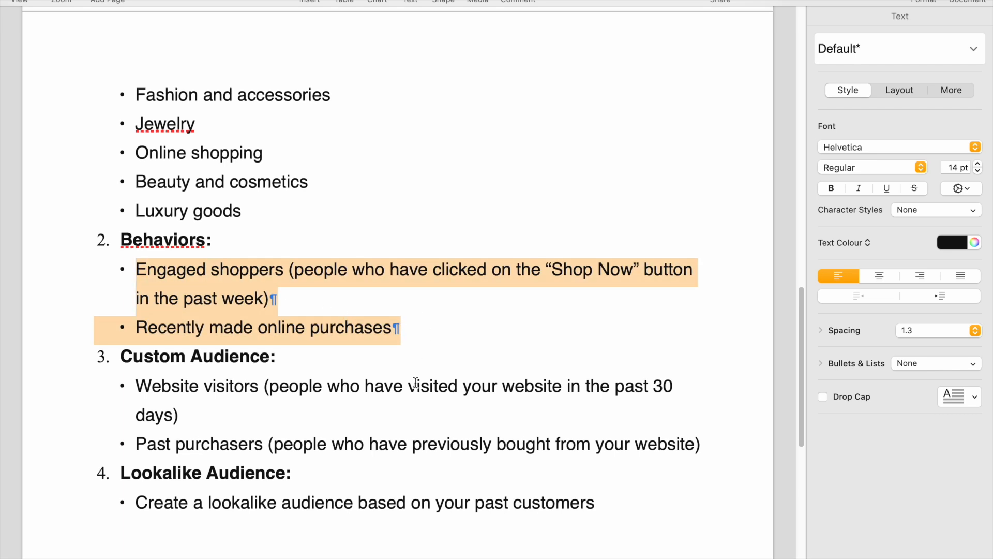
# Check the Lookalike Audience section and website address in the brief, and return to the ad set to view its Placements section
pyautogui.scroll(-5, 410, 383)
pyautogui.moveTo(123, 222); pyautogui.dragTo(335, 224)
pyautogui.click(333, 226)
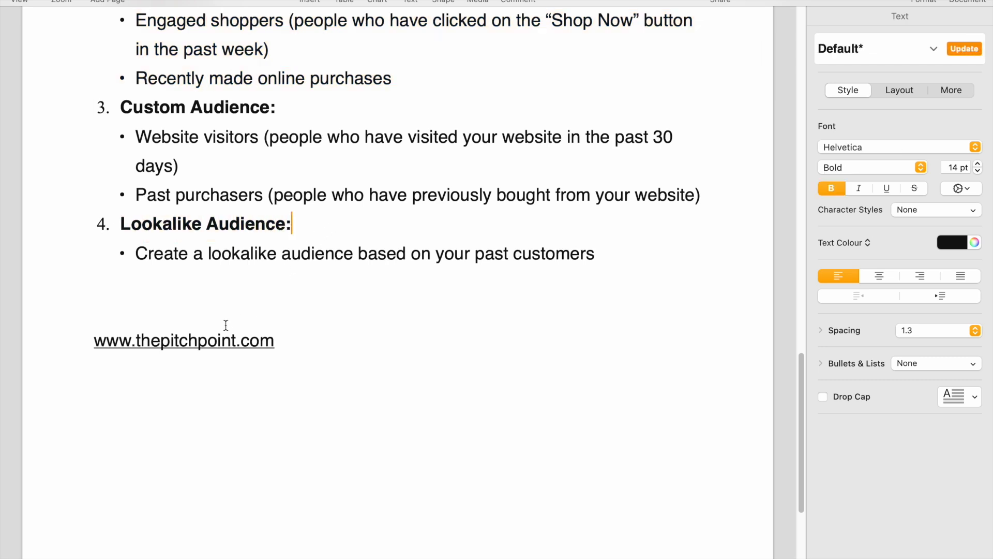
pyautogui.moveTo(279, 340); pyautogui.dragTo(94, 341)
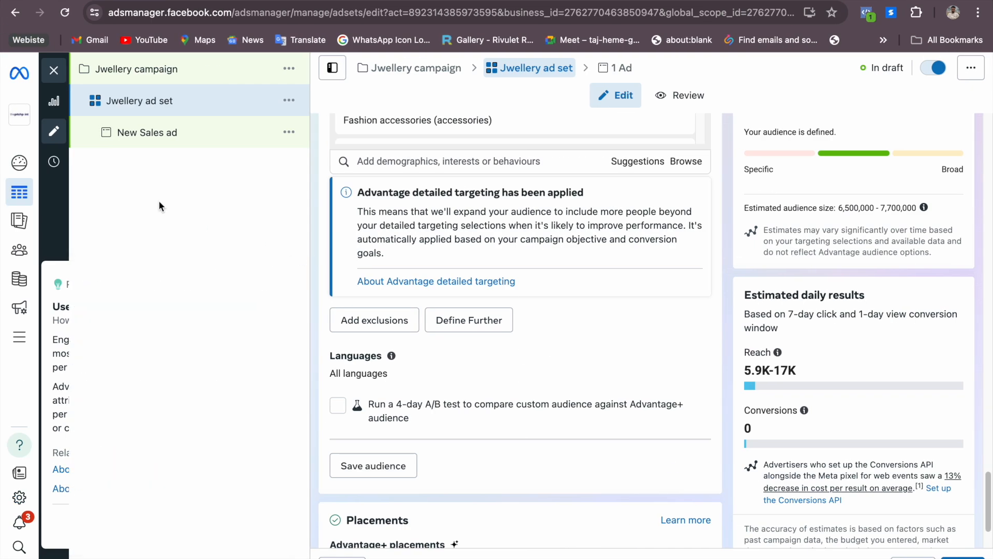
pyautogui.scroll(4, 420, 398)
pyautogui.scroll(-5, 423, 400)
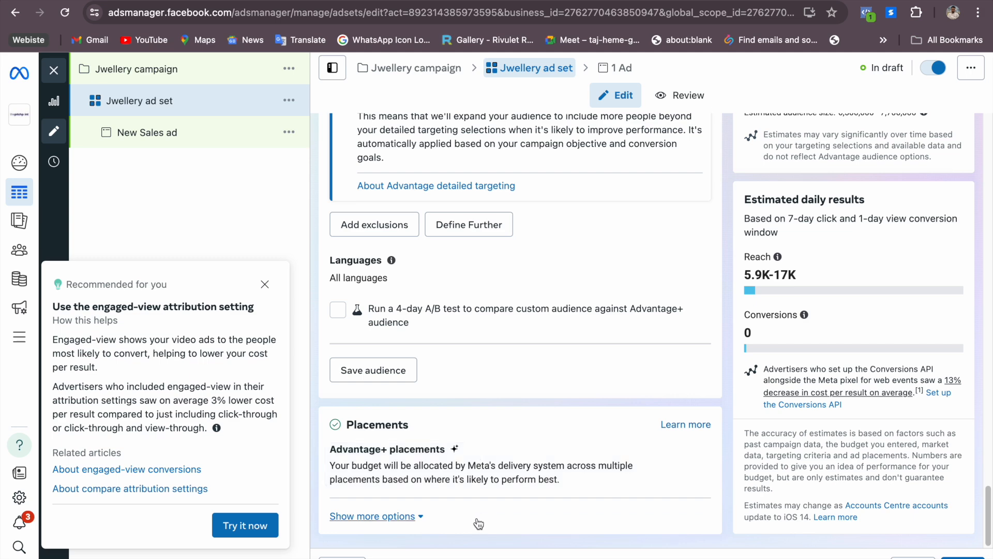
# Expand the Placements options of the ad set and switch from Advantage+ to Manual placements
pyautogui.click(363, 516)
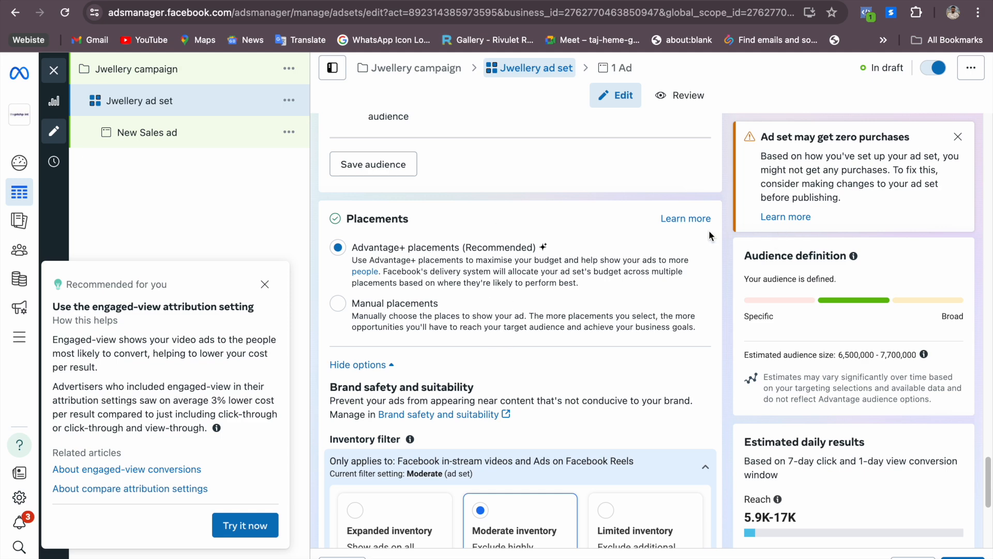
pyautogui.click(408, 304)
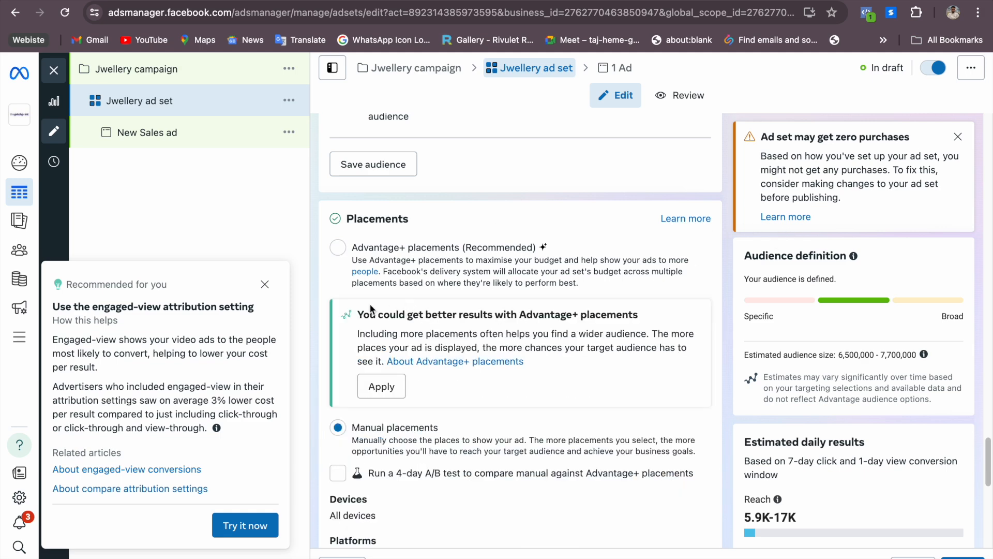
pyautogui.scroll(1, 437, 344)
pyautogui.scroll(-1, 437, 346)
pyautogui.scroll(-5, 440, 352)
pyautogui.scroll(4, 440, 352)
pyautogui.scroll(-3, 441, 354)
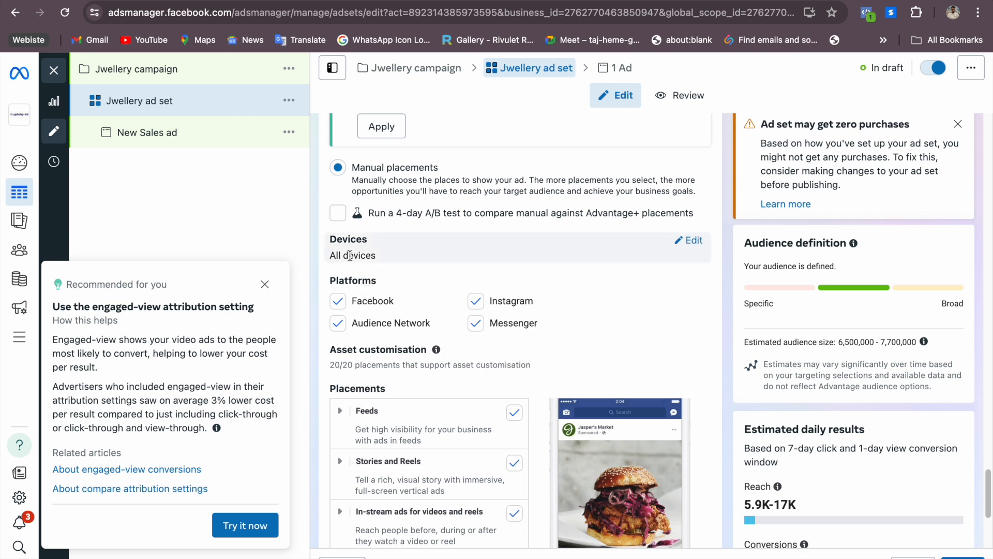
# Limit the placement devices to Mobile and exclude the Messenger and Audience Network platforms
pyautogui.click(691, 240)
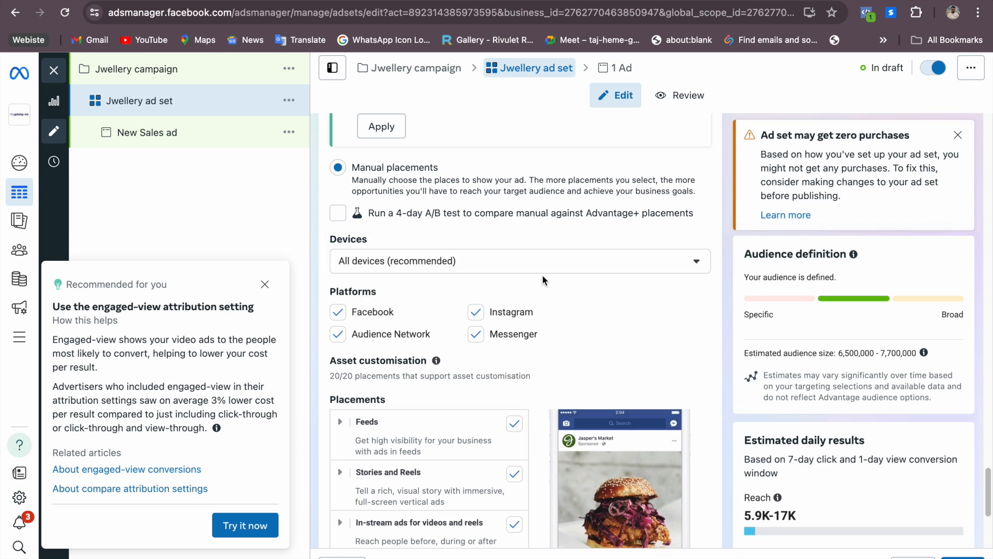
pyautogui.click(411, 264)
pyautogui.click(455, 315)
pyautogui.click(573, 241)
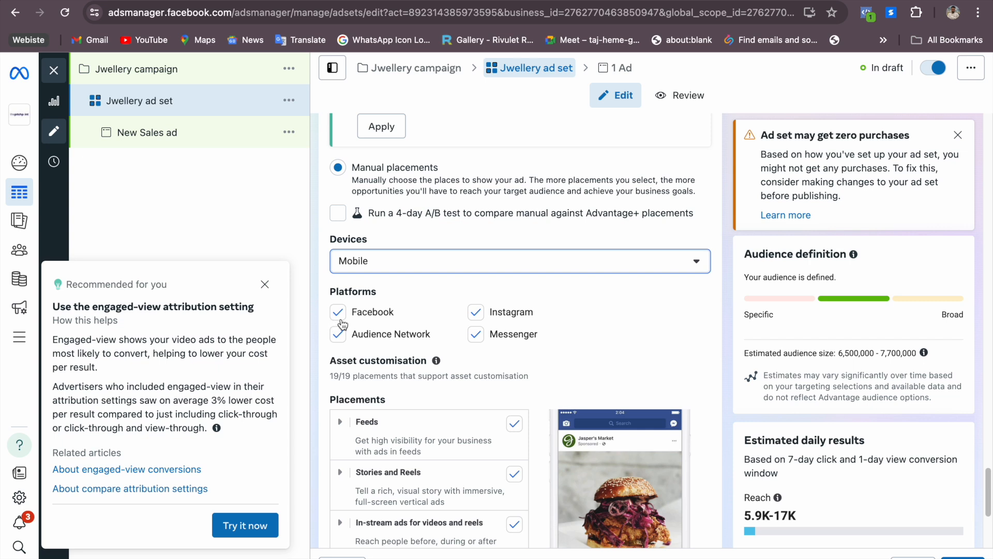
pyautogui.click(476, 342)
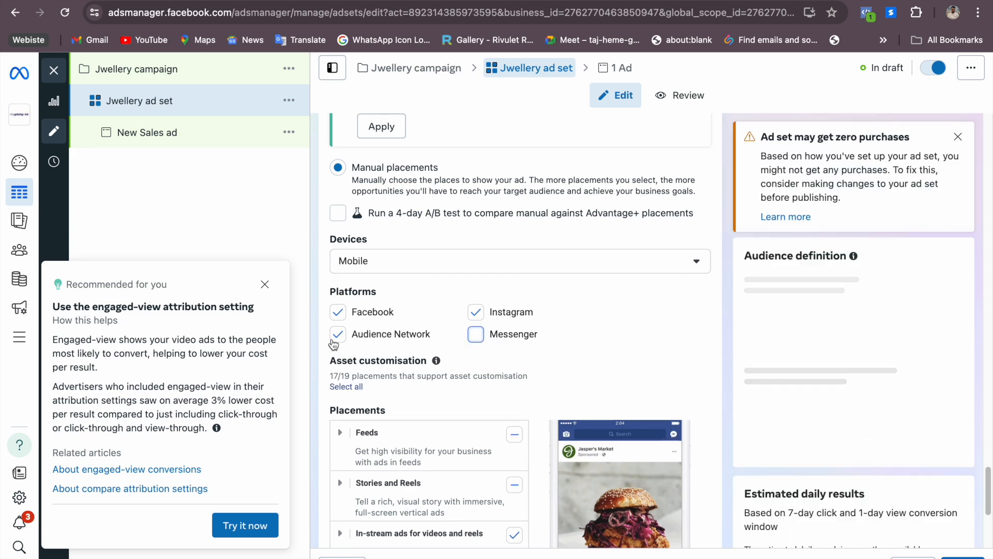
pyautogui.click(337, 338)
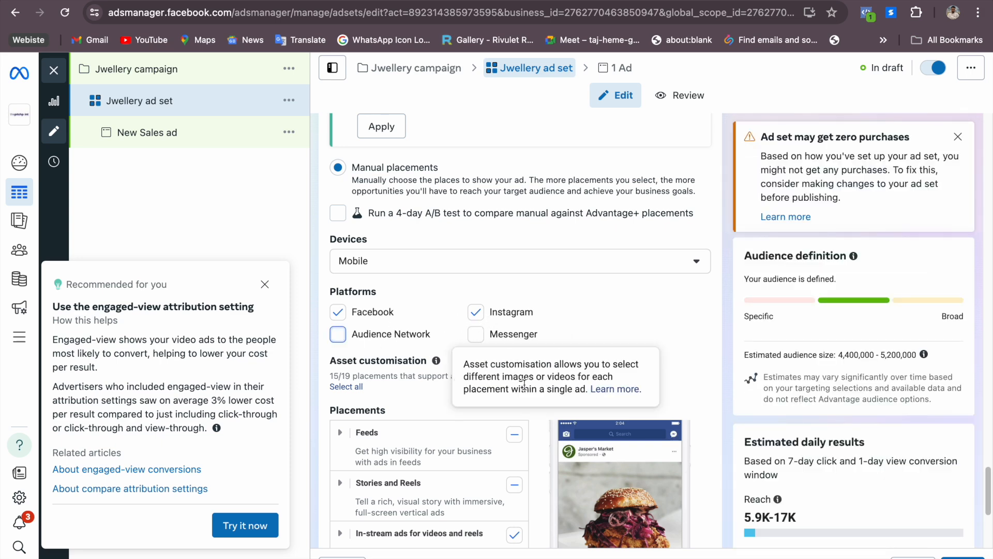
# Include all Stories and Reels placements in the ad set's manual placements
pyautogui.scroll(-3, 674, 362)
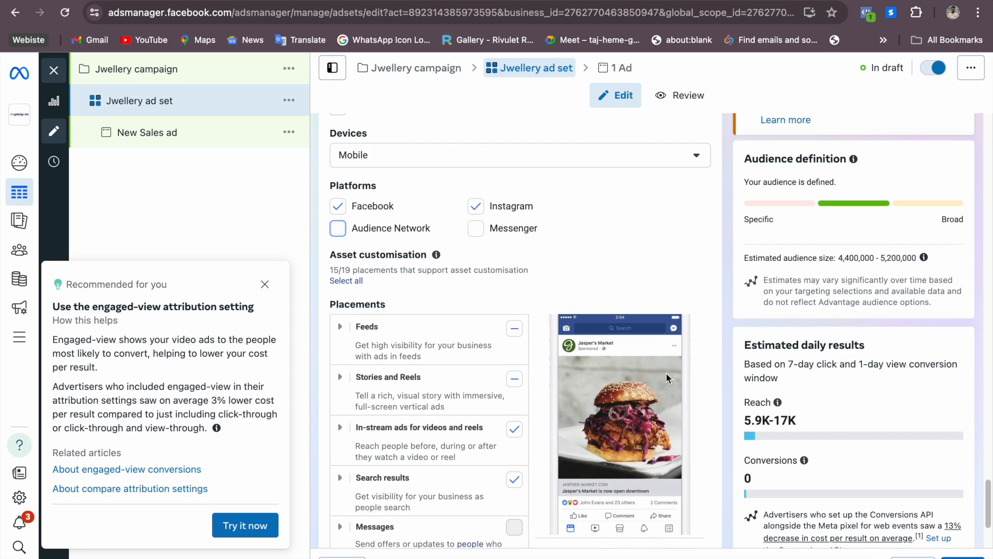
pyautogui.scroll(-3, 666, 373)
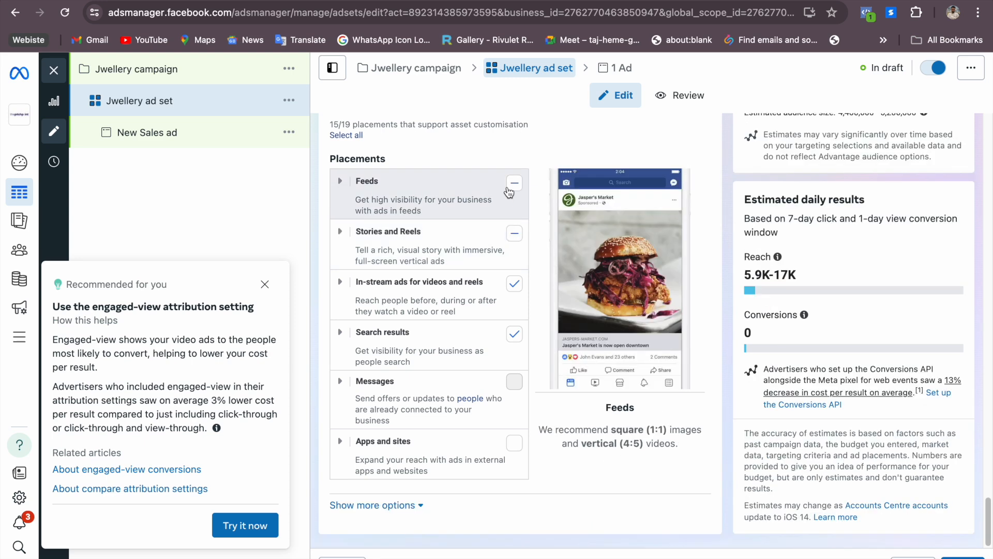
pyautogui.click(514, 236)
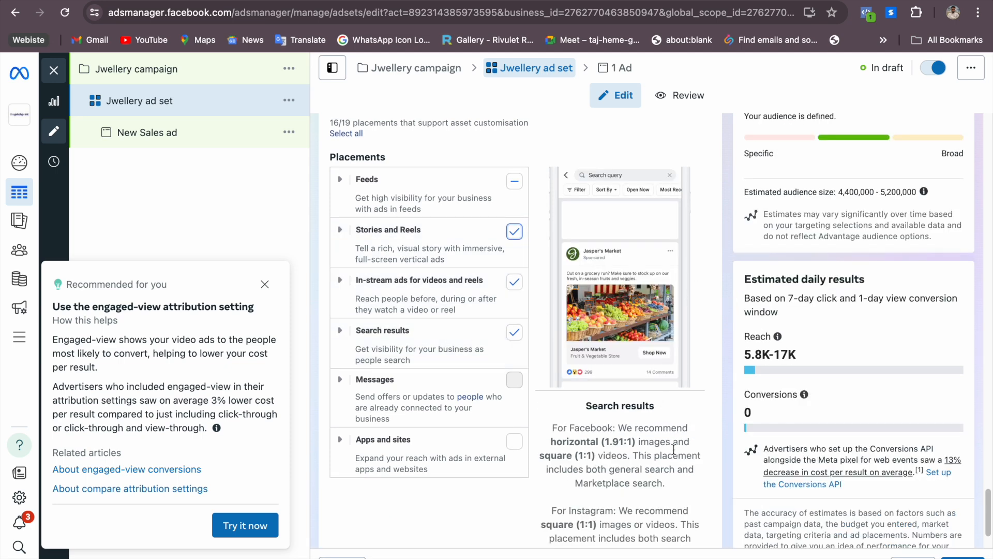
pyautogui.scroll(4, 670, 438)
pyautogui.scroll(-6, 771, 496)
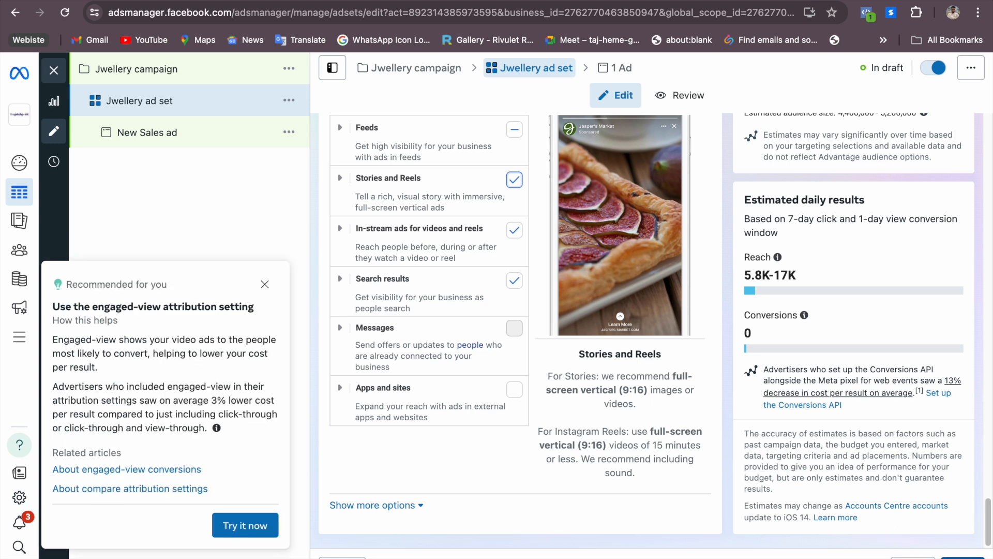
# Continue to the ad level and rename the ad as "Jwellery ad"
pyautogui.click(962, 557)
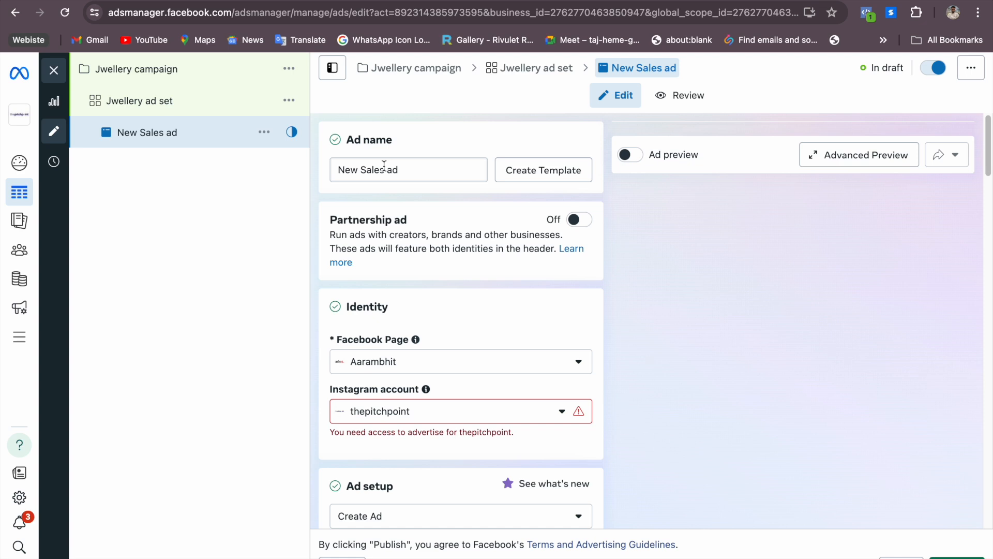
pyautogui.moveTo(384, 166); pyautogui.dragTo(336, 165)
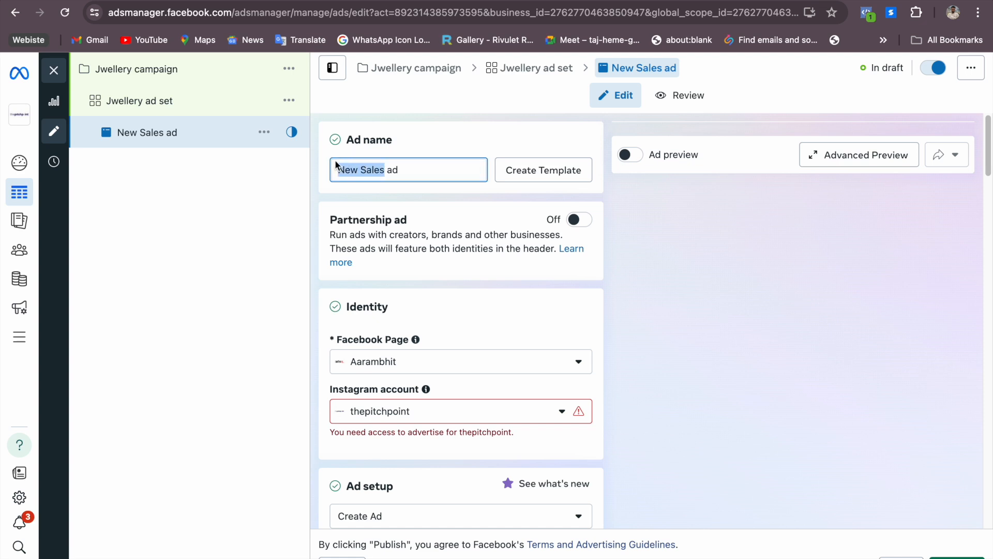
pyautogui.write('Jwe')
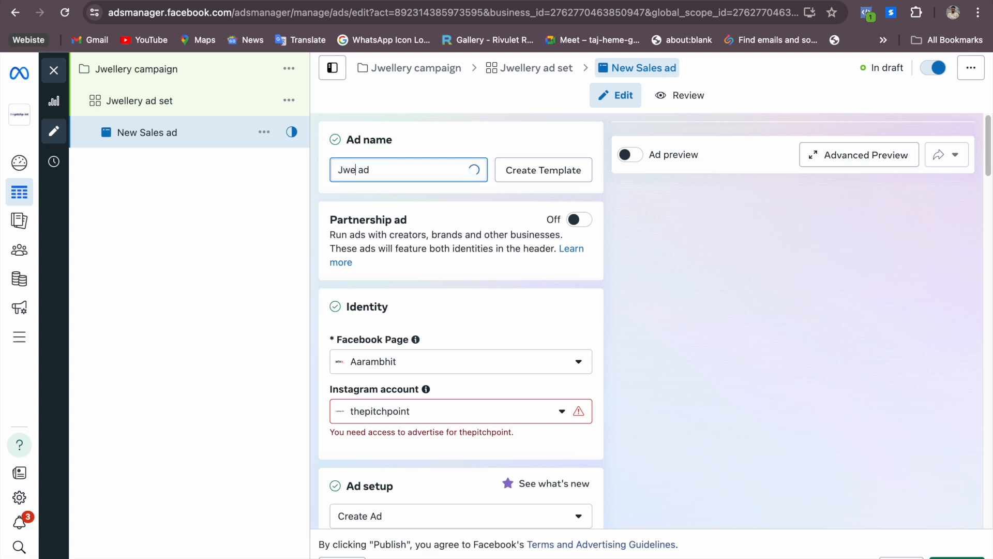
pyautogui.write('llery')
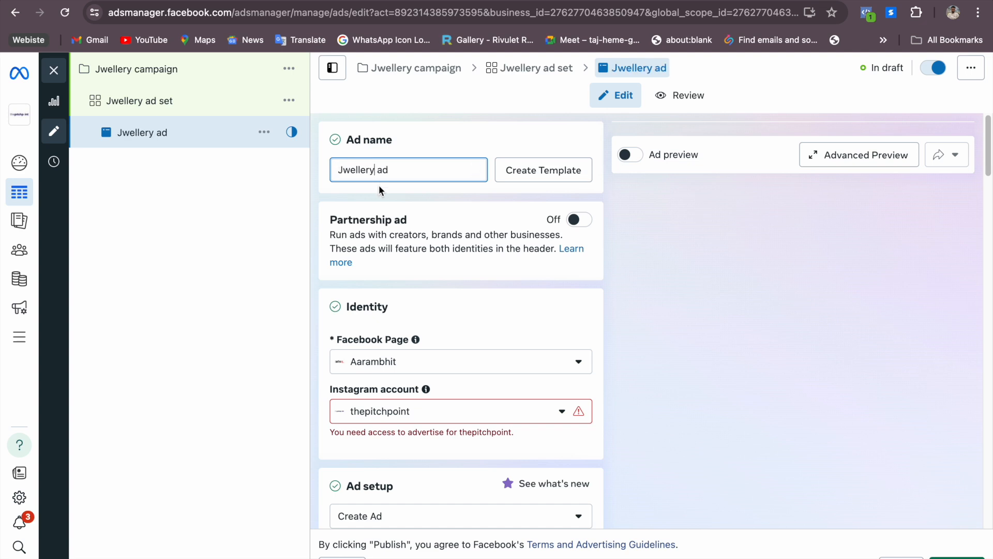
# Set the ad's Facebook Page to The Pitch Point, with thepitchpoint as the Instagram account
pyautogui.click(433, 363)
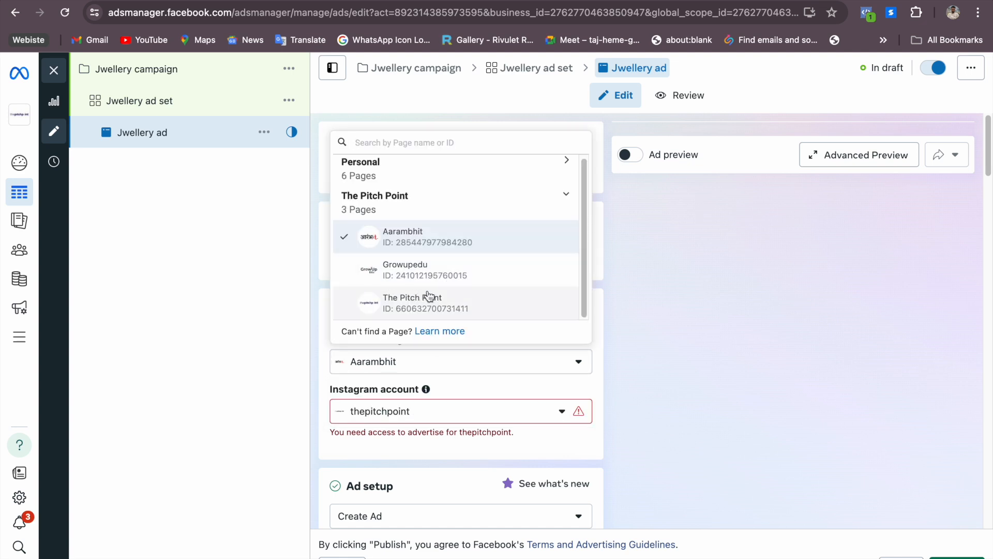
pyautogui.click(411, 302)
pyautogui.scroll(-5, 438, 382)
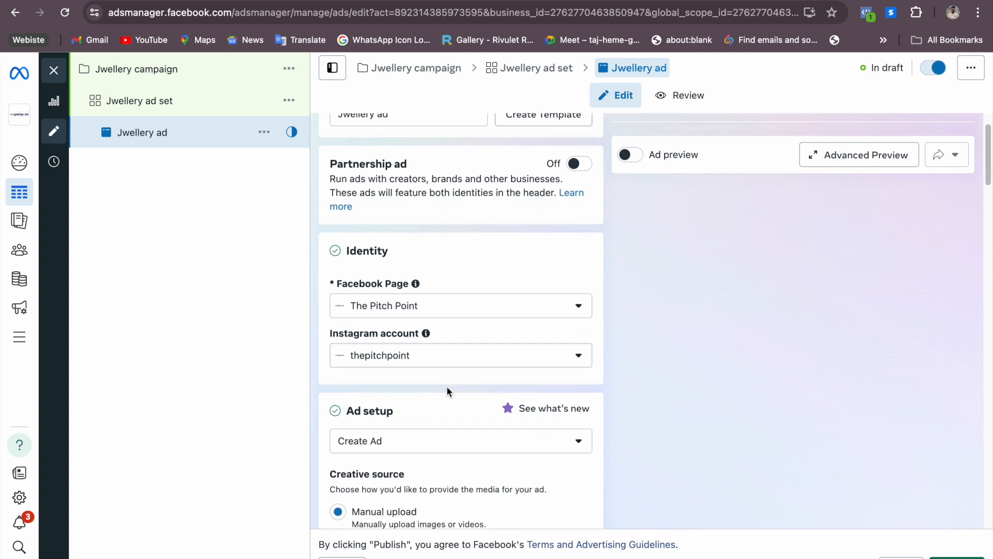
pyautogui.click(417, 159)
pyautogui.click(416, 212)
# Review the creative source and format options in Ad setup and continue down to the Ad creative section
pyautogui.scroll(-1, 620, 263)
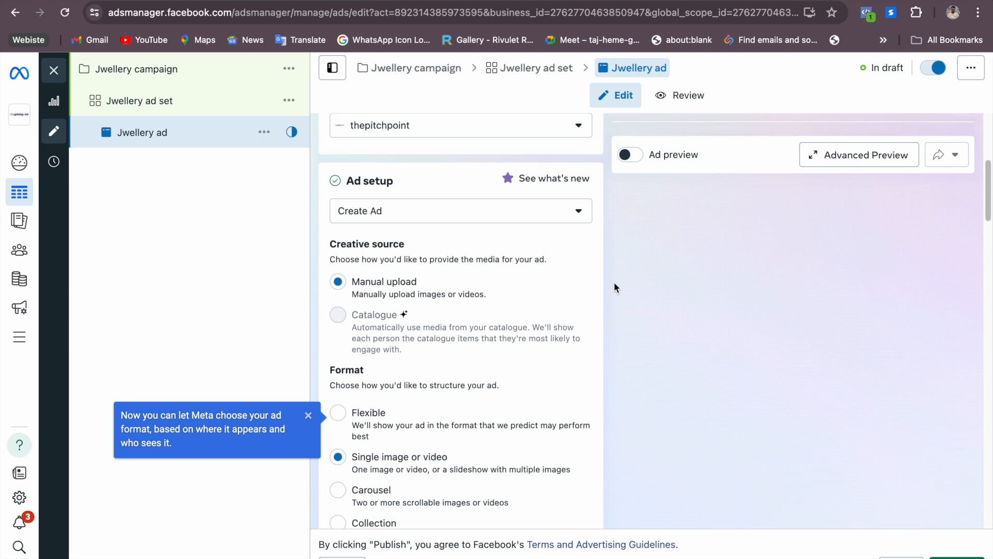
pyautogui.scroll(3, 614, 281)
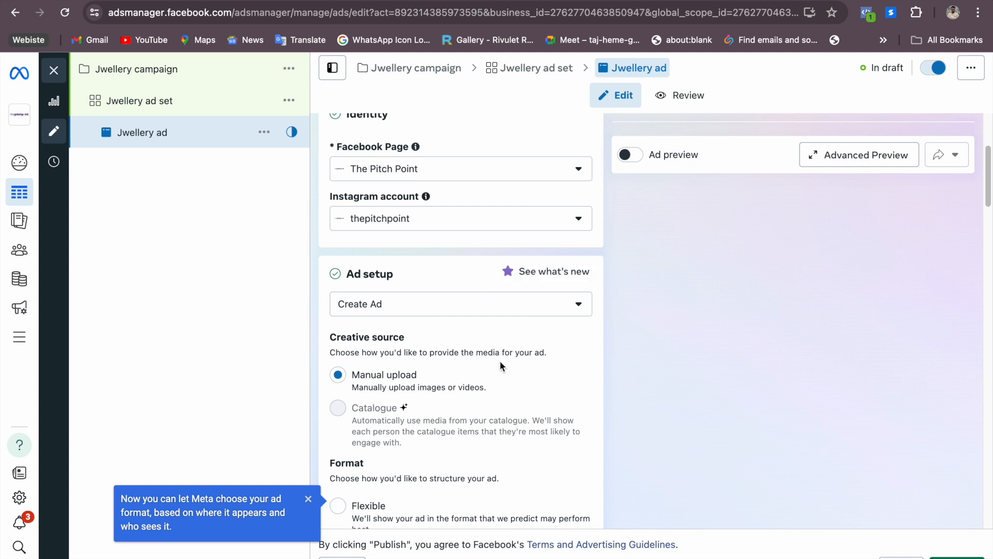
pyautogui.scroll(-2, 499, 361)
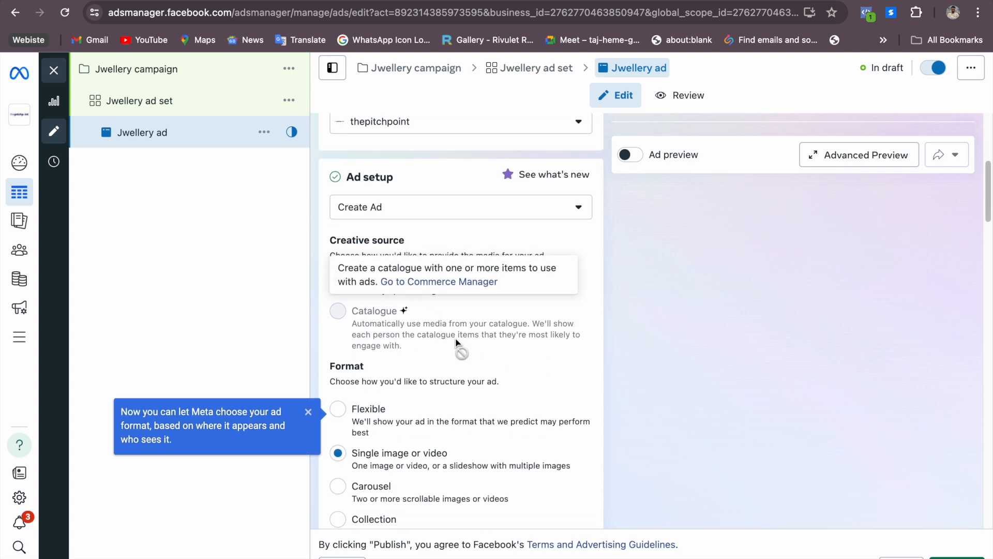
pyautogui.scroll(-3, 460, 346)
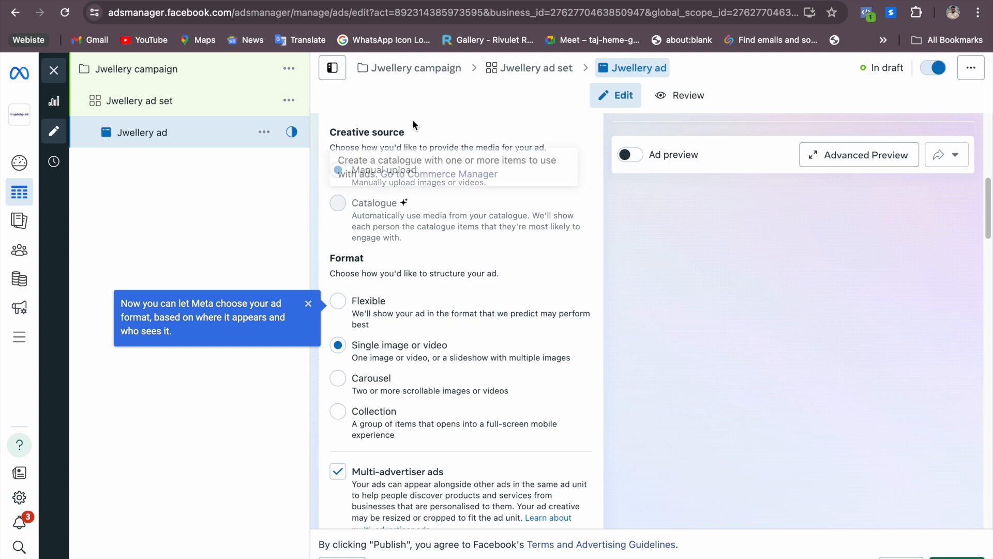
pyautogui.moveTo(377, 217)
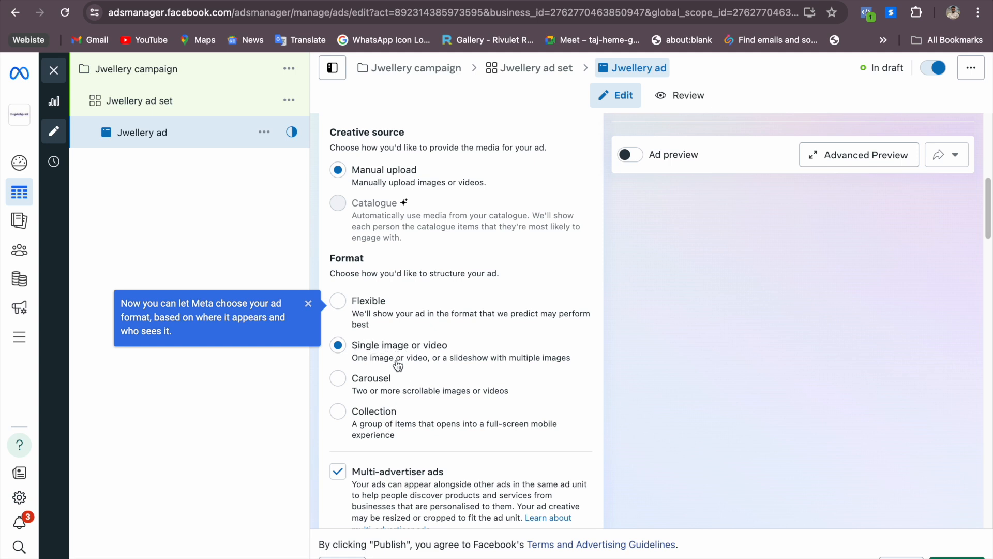
pyautogui.scroll(1, 464, 420)
pyautogui.scroll(-10, 468, 419)
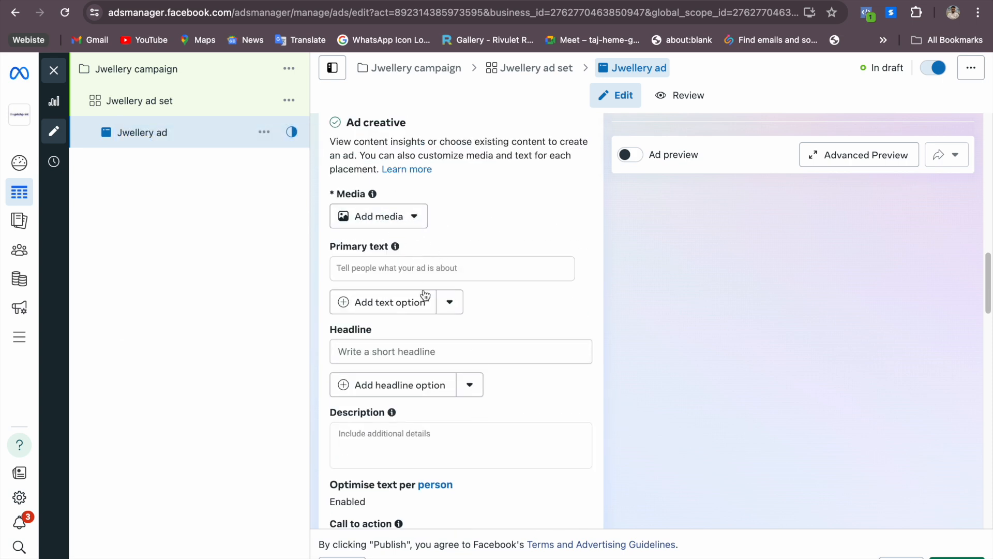
pyautogui.scroll(-1, 424, 293)
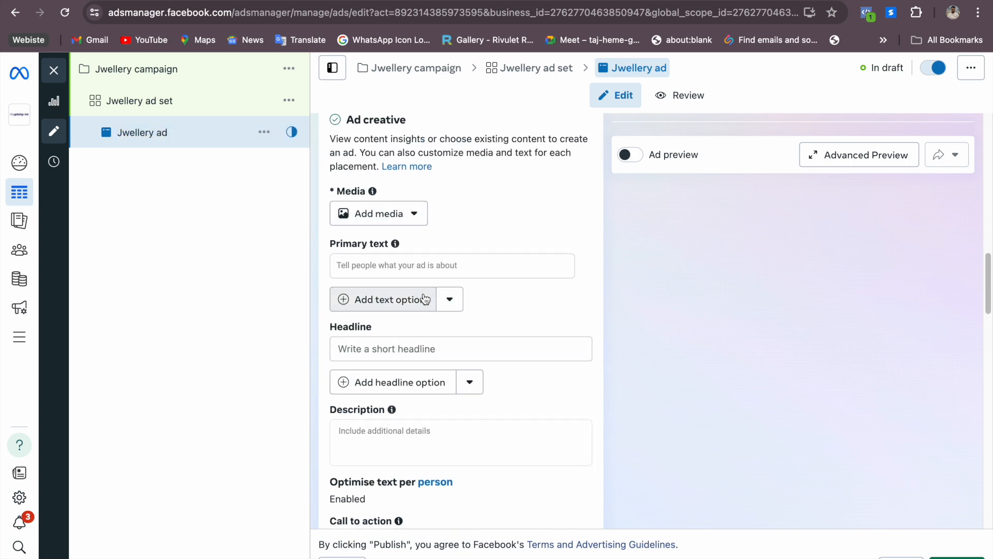
# Add an image to the ad's media by uploading jwellery.png from the Downloads folder
pyautogui.click(410, 219)
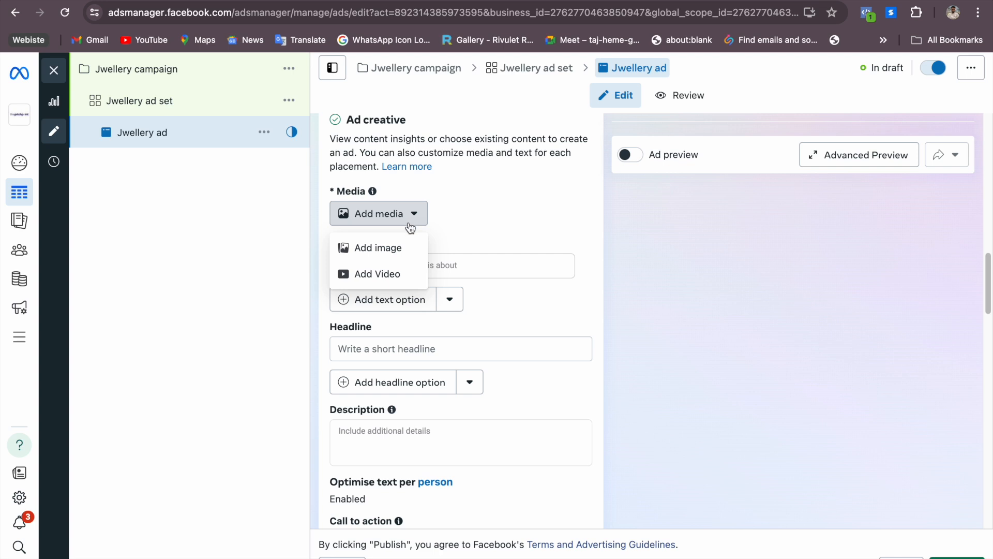
pyautogui.click(391, 257)
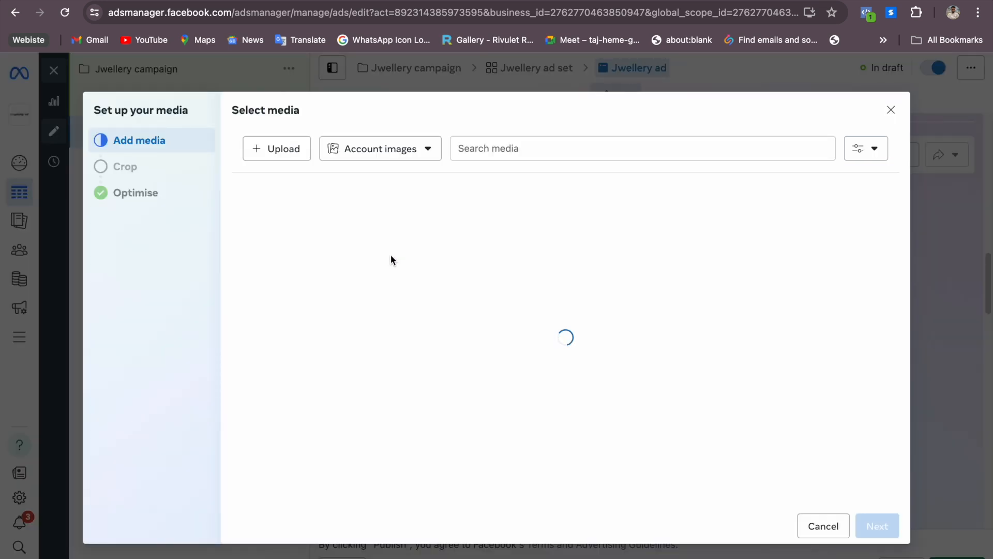
pyautogui.click(273, 157)
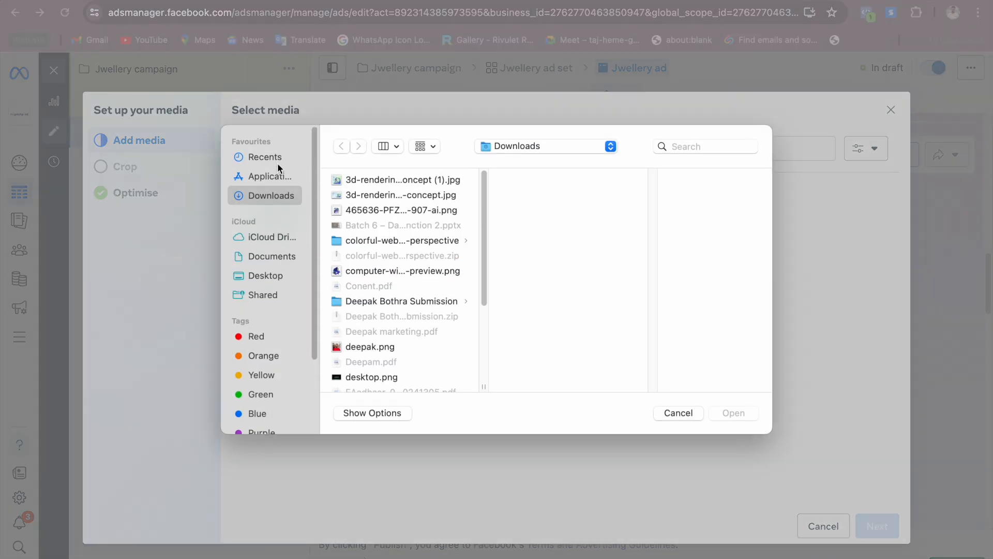
pyautogui.click(382, 180)
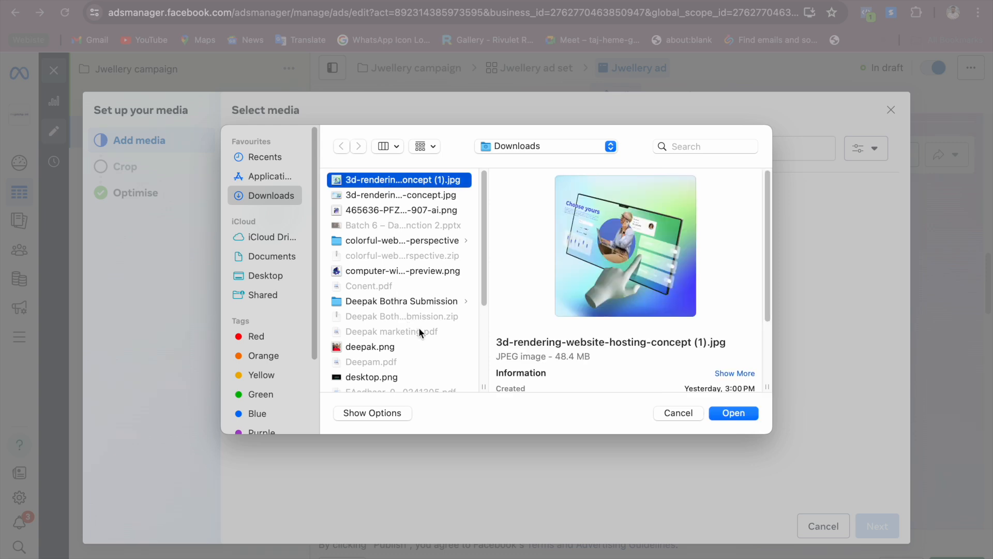
pyautogui.press('Down')
pyautogui.press('Down')
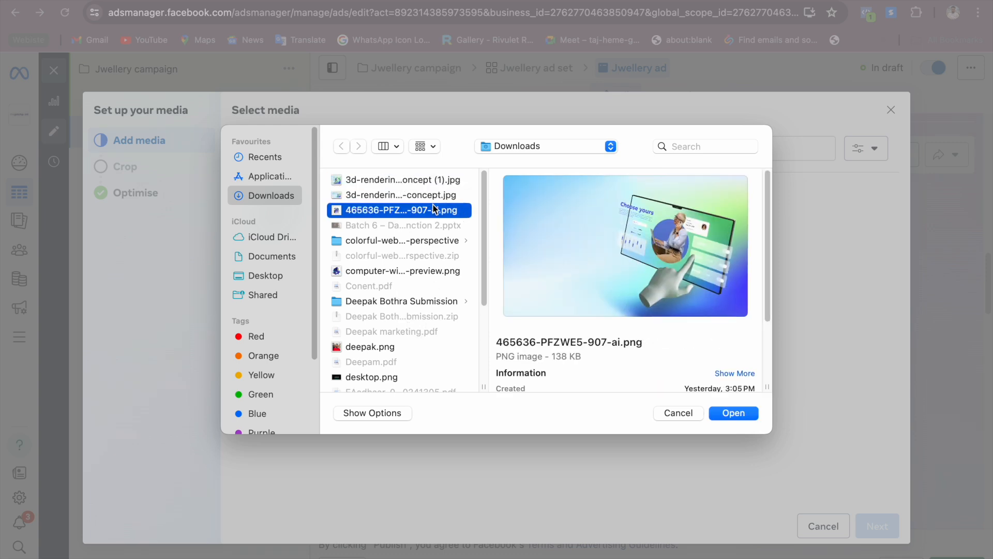
pyautogui.moveTo(484, 208); pyautogui.dragTo(482, 294)
pyautogui.click(411, 347)
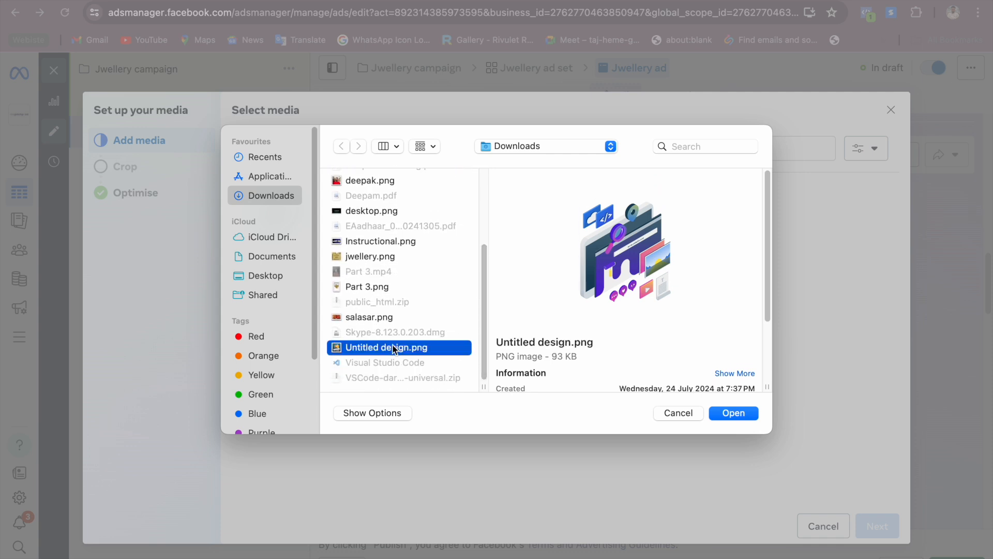
pyautogui.click(367, 256)
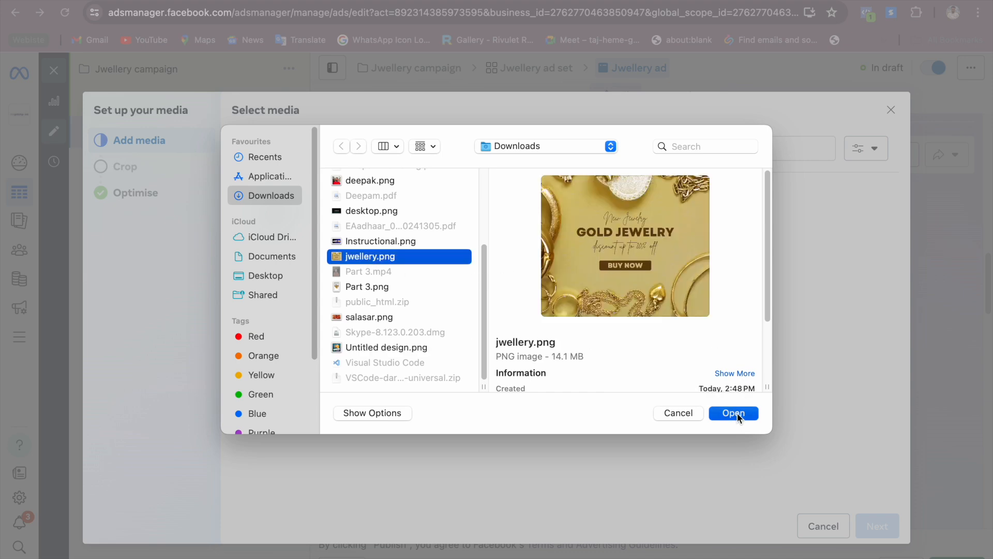
pyautogui.click(734, 413)
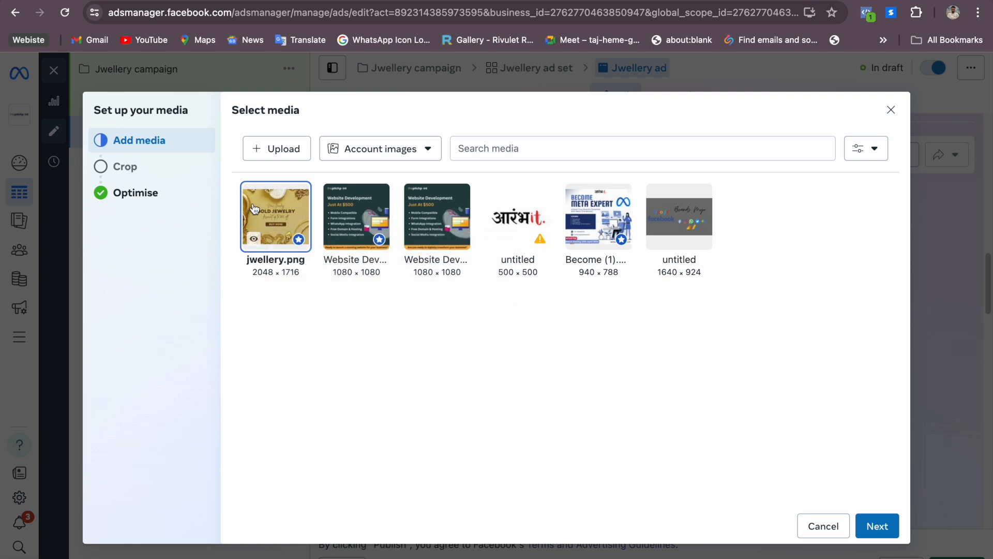
# Proceed to cropping and set Search results to 1.91:1, Stories and Reels to Original, and the Feeds and in-stream group to 1:1
pyautogui.click(890, 538)
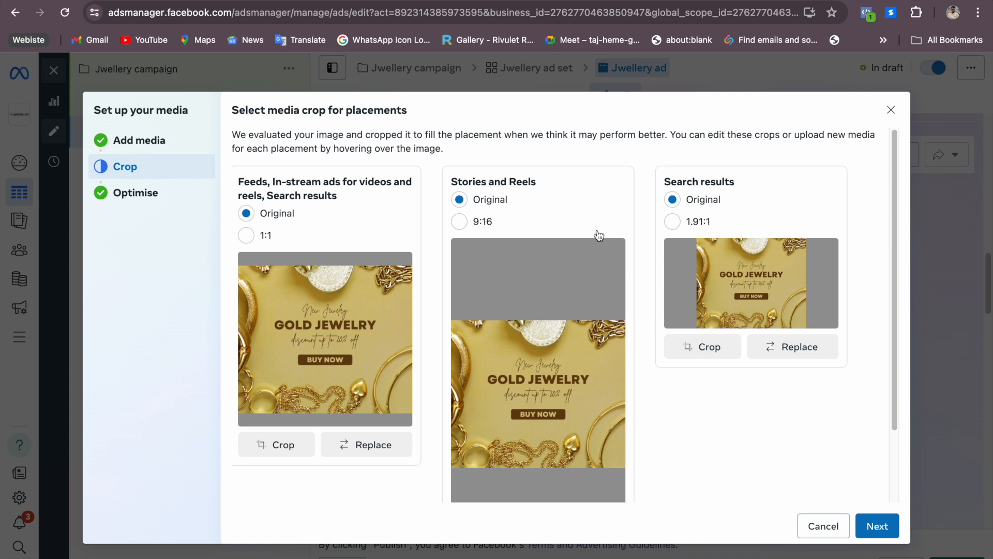
pyautogui.click(673, 223)
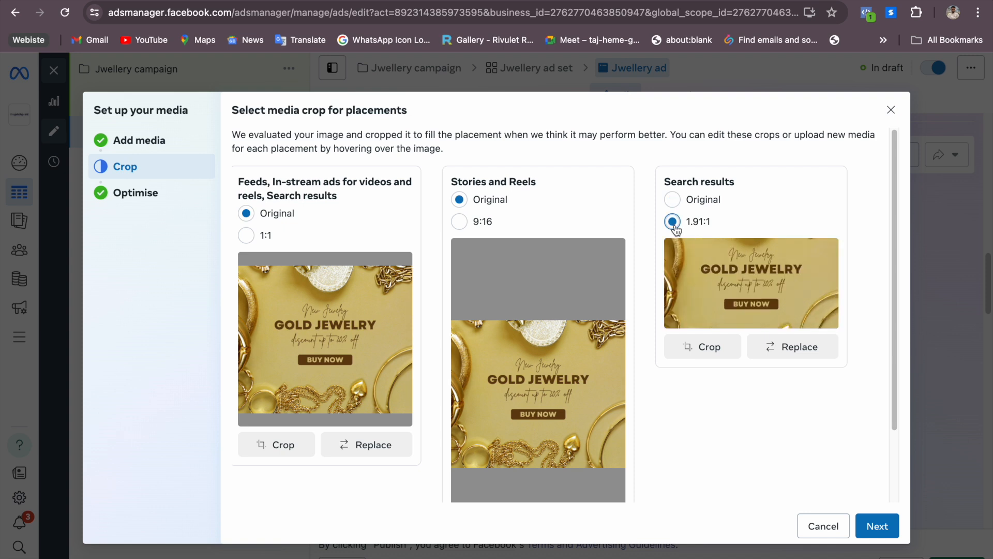
pyautogui.click(458, 224)
pyautogui.click(462, 204)
pyautogui.click(246, 236)
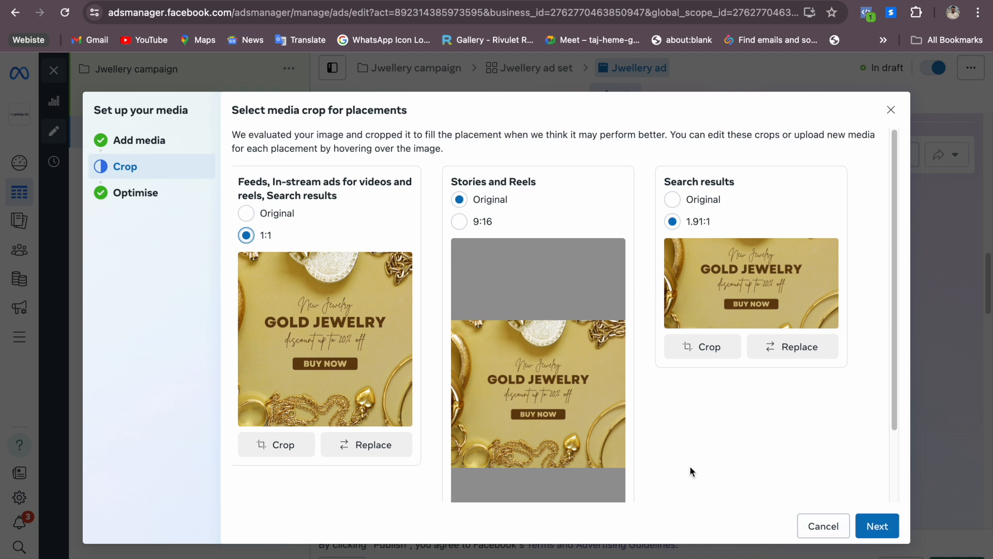
# Accept the media crops and finish the media setup with all Advantage+ creative optimisations turned on
pyautogui.click(879, 527)
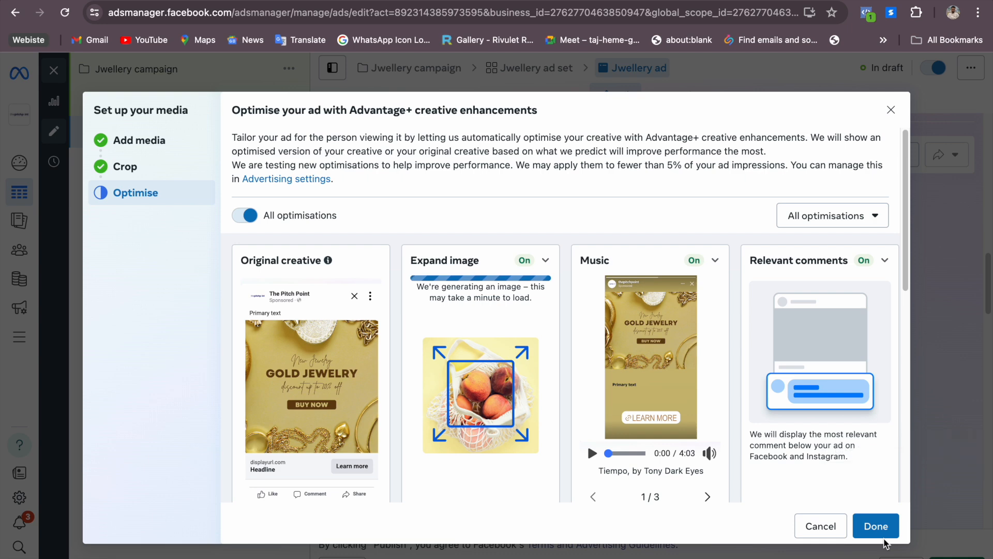
pyautogui.click(883, 534)
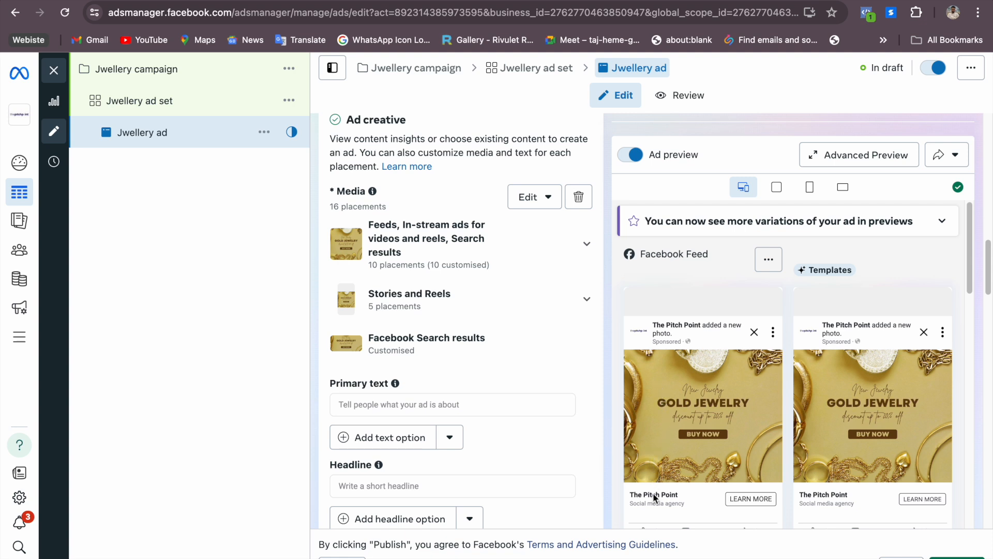
pyautogui.scroll(-3, 471, 445)
pyautogui.scroll(2, 472, 445)
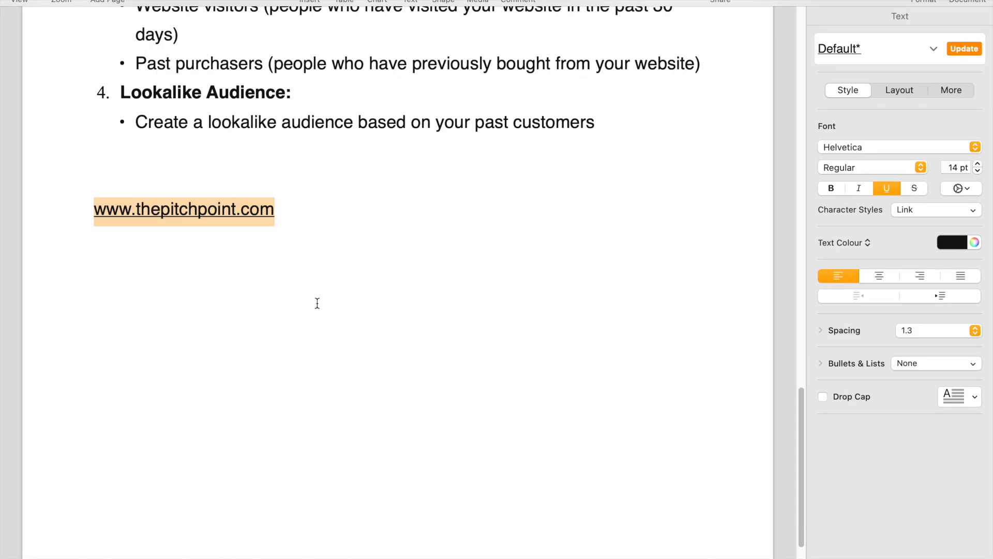
# Copy the title "Sparkle with Elegance – Discover Stunning Artificial Jewelry!" from the ad copy document into the ad's Primary text
pyautogui.scroll(15, 317, 304)
pyautogui.scroll(5, 315, 306)
pyautogui.moveTo(102, 146); pyautogui.dragTo(570, 143)
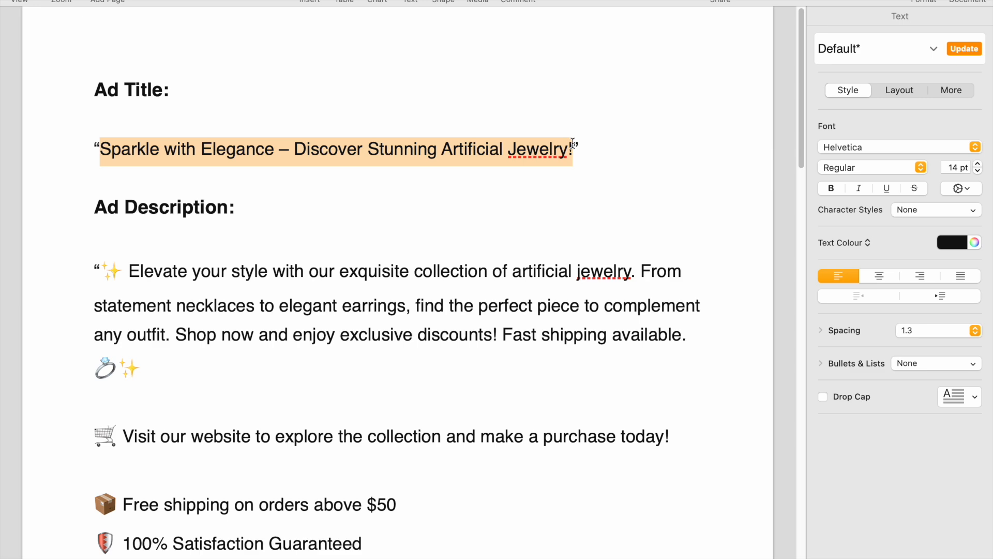
pyautogui.press('super+c')
pyautogui.press('super+Tab')
pyautogui.click(398, 257)
pyautogui.press('super+v')
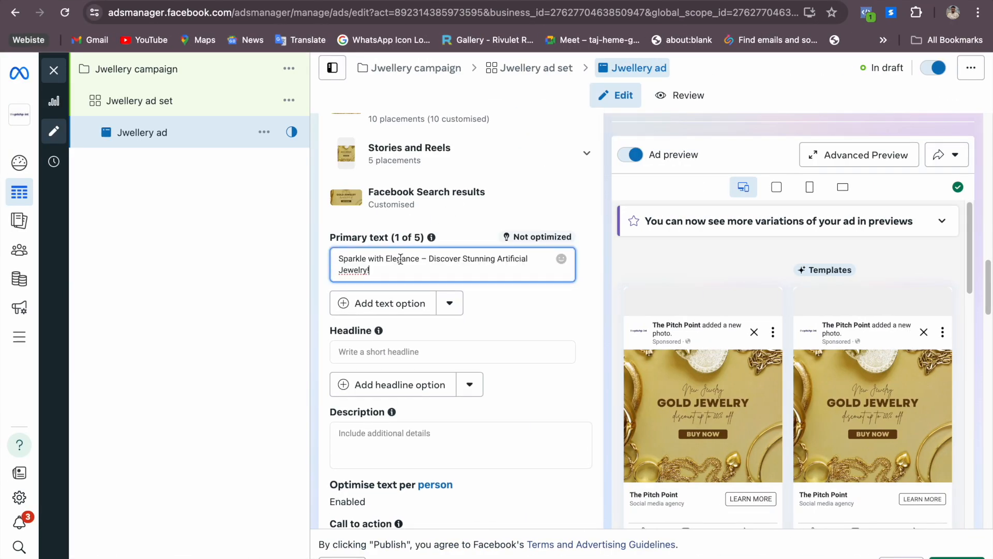
# Open the AI text generation for the Primary text, review the suggestions and include all text variations
pyautogui.click(449, 303)
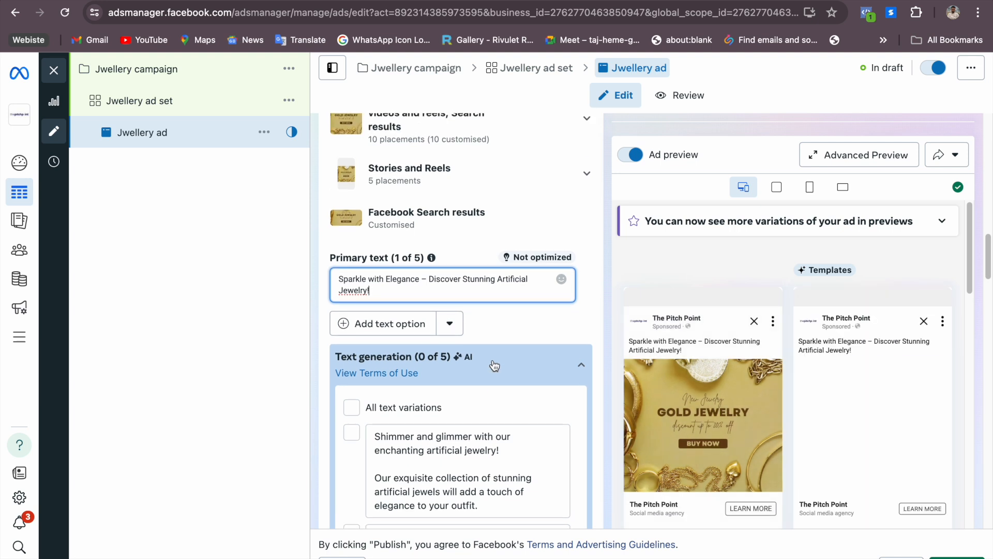
pyautogui.scroll(-3, 494, 365)
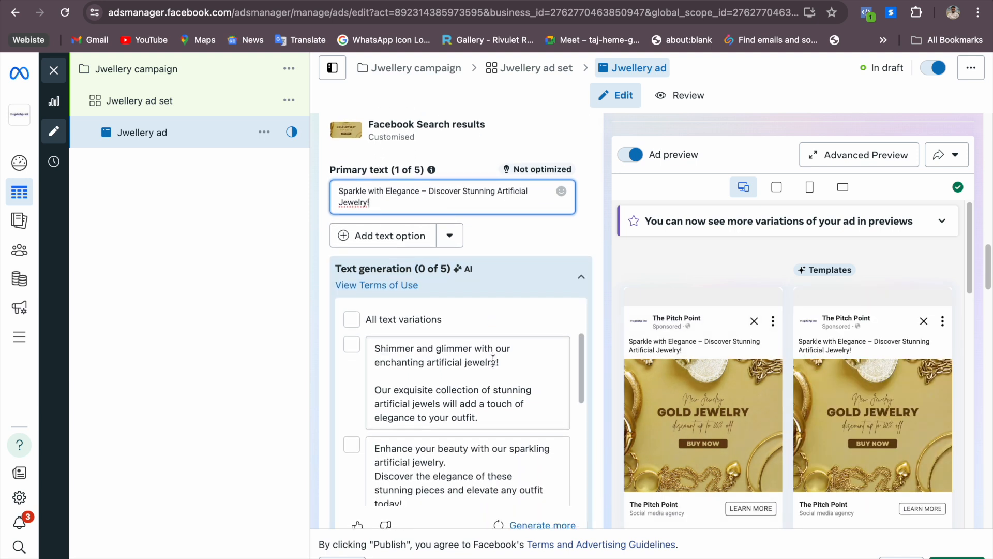
pyautogui.scroll(-1, 493, 360)
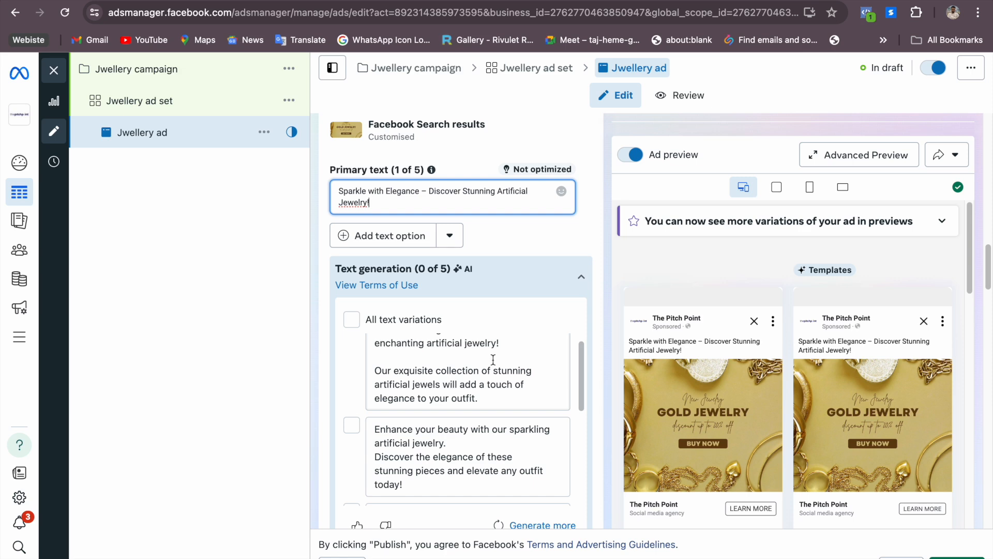
pyautogui.scroll(-5, 493, 359)
pyautogui.scroll(3, 491, 358)
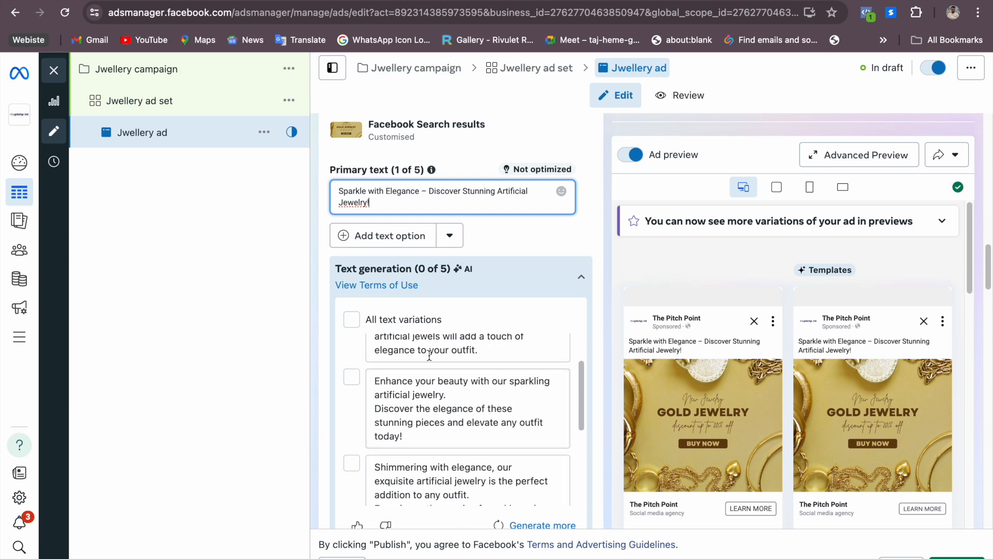
pyautogui.scroll(5, 466, 360)
pyautogui.scroll(-10, 514, 297)
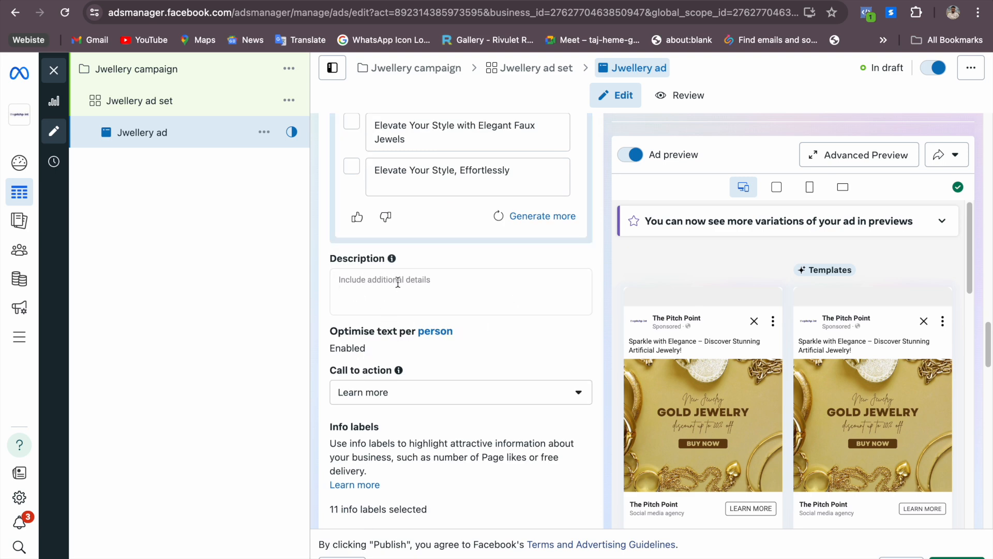
pyautogui.scroll(-2, 398, 288)
pyautogui.scroll(8, 400, 306)
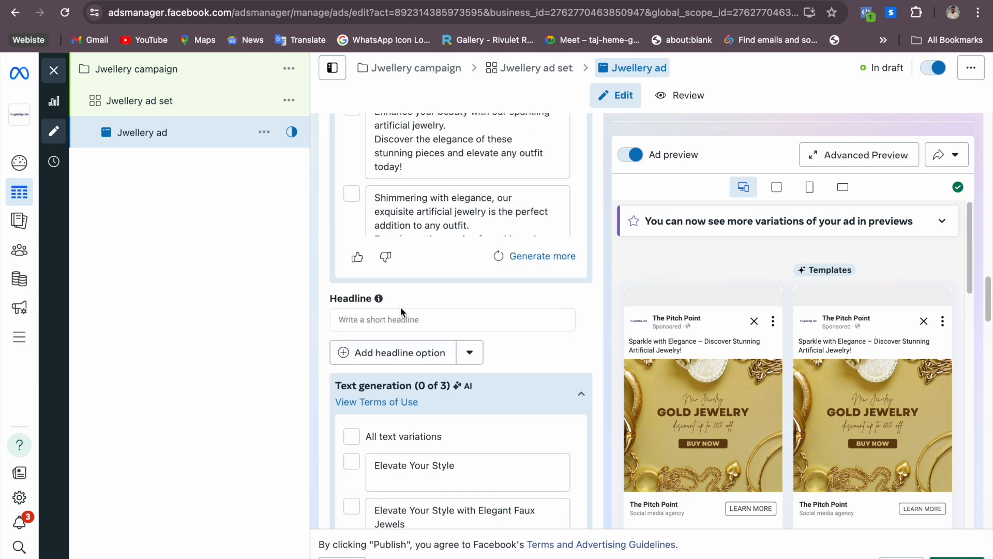
pyautogui.scroll(5, 400, 306)
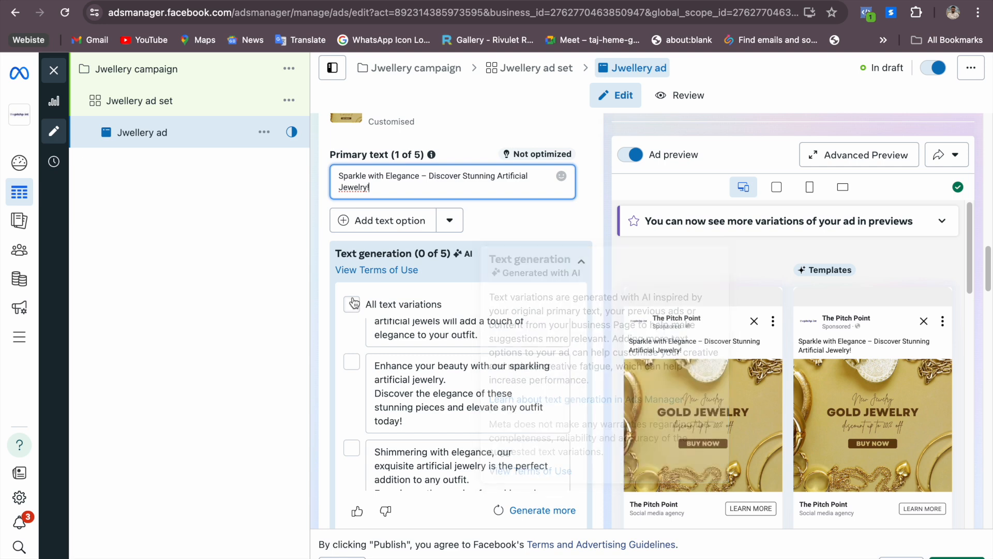
pyautogui.scroll(-2, 414, 331)
pyautogui.scroll(5, 424, 337)
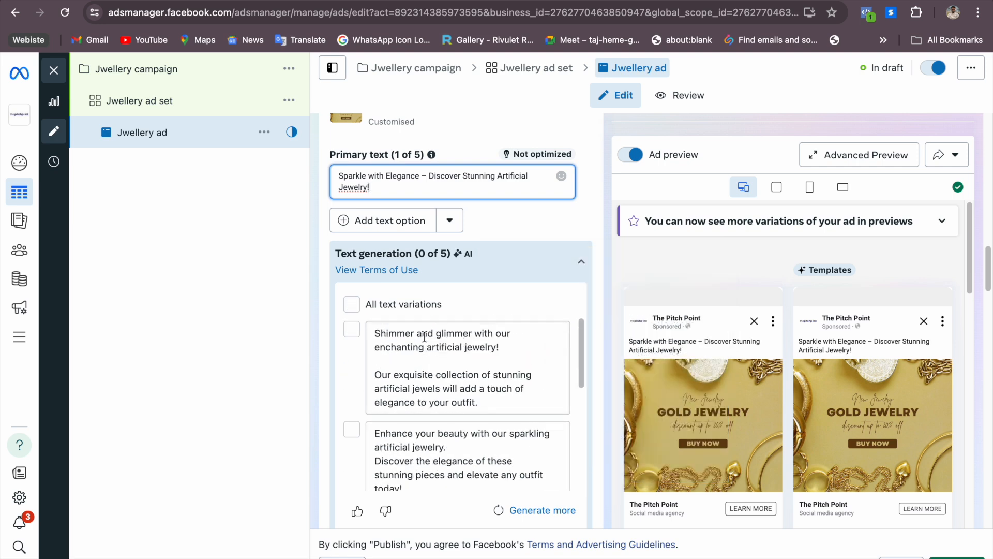
pyautogui.click(351, 305)
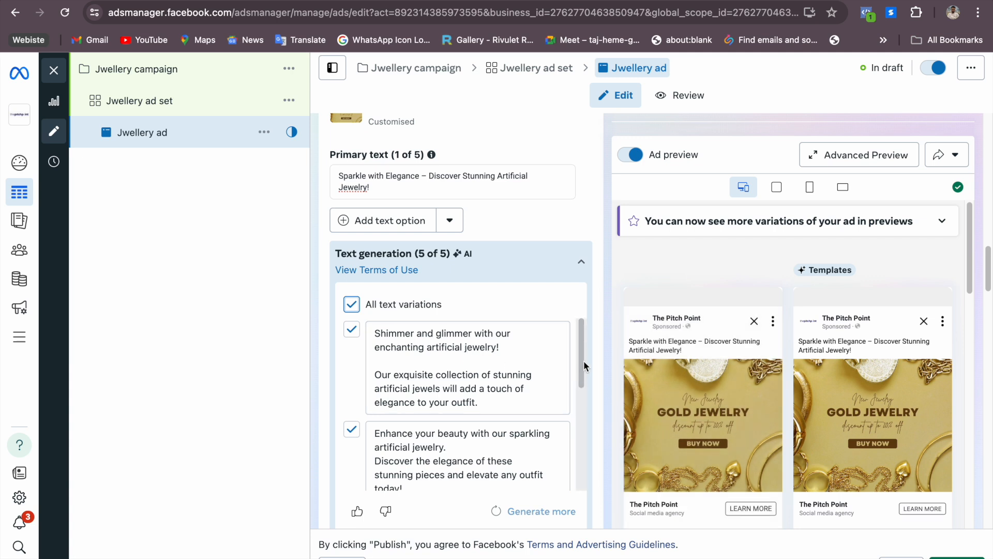
pyautogui.scroll(2, 585, 343)
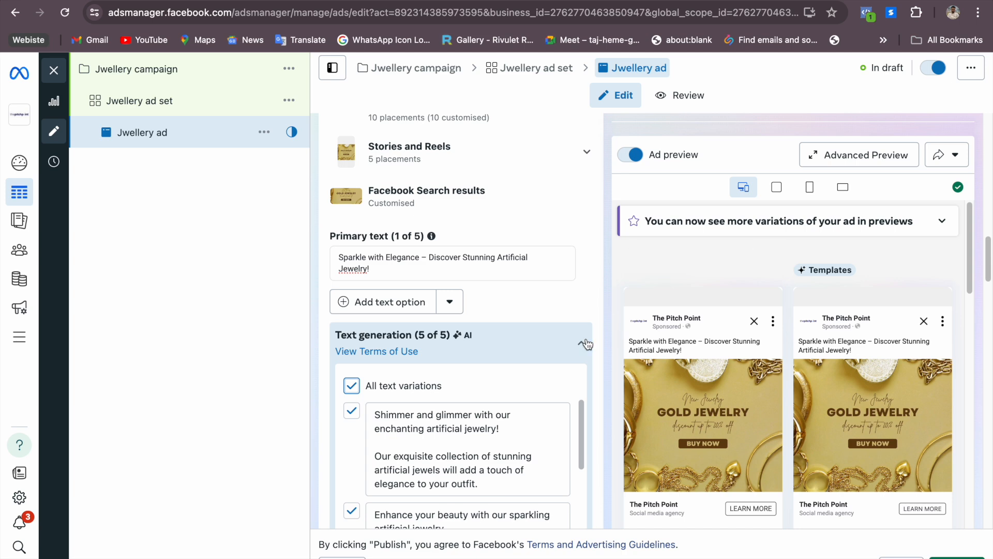
# Set the ad's headline to "Sparkle with Elegance – Discover Stunning Artificial Jewelry!"
pyautogui.scroll(-6, 585, 345)
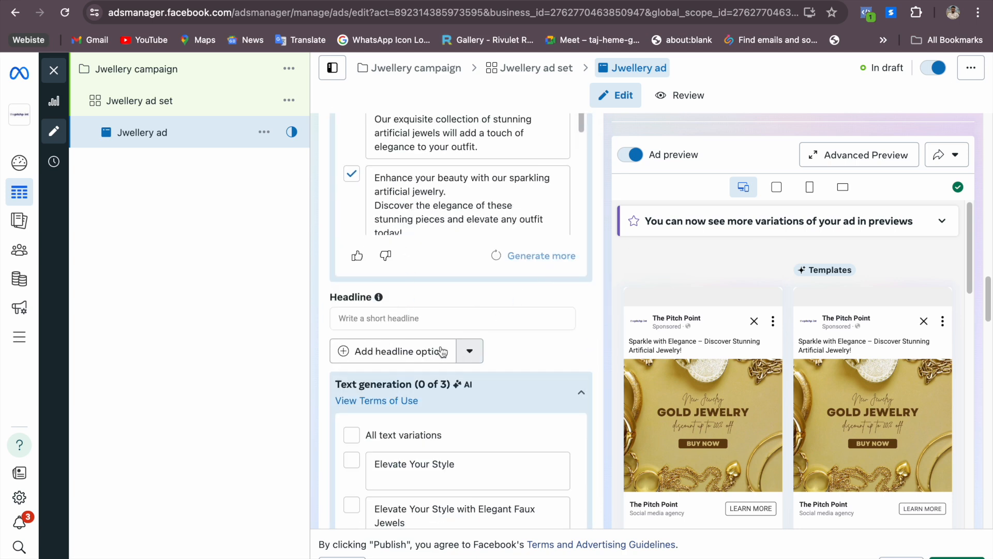
pyautogui.click(416, 316)
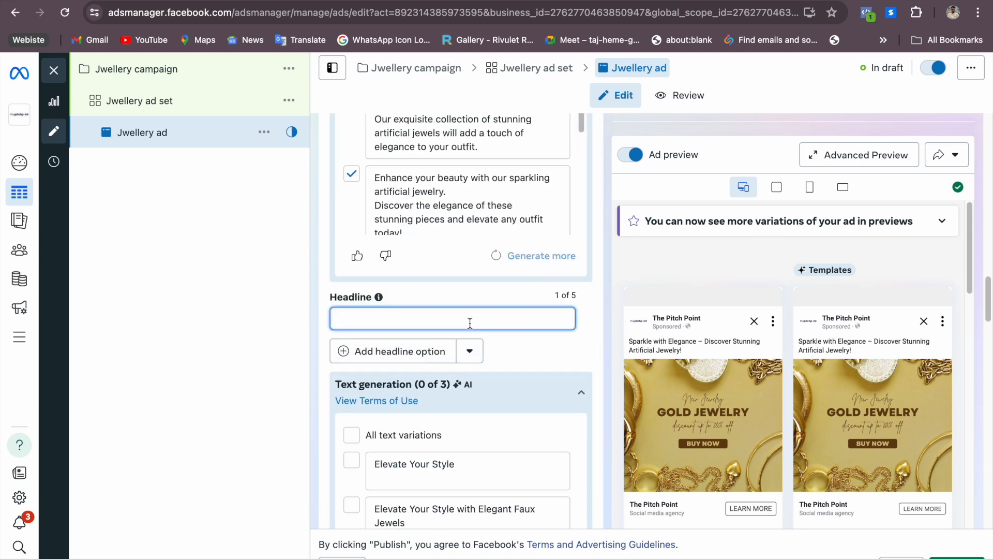
pyautogui.write('Sparkle with Elegance – Discover Stunning Artificial Jewelry!')
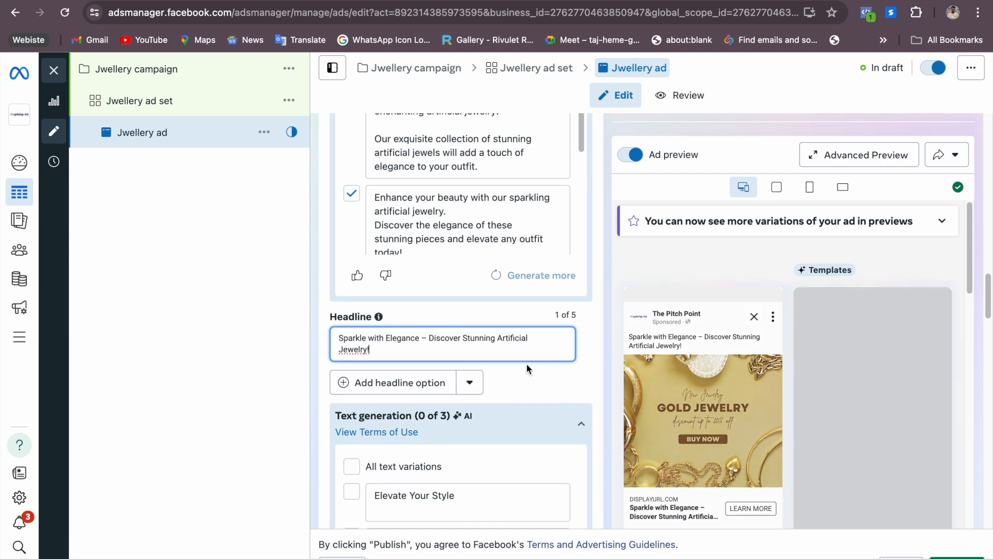
# Include all AI-generated text variations for the headline
pyautogui.scroll(-2, 526, 363)
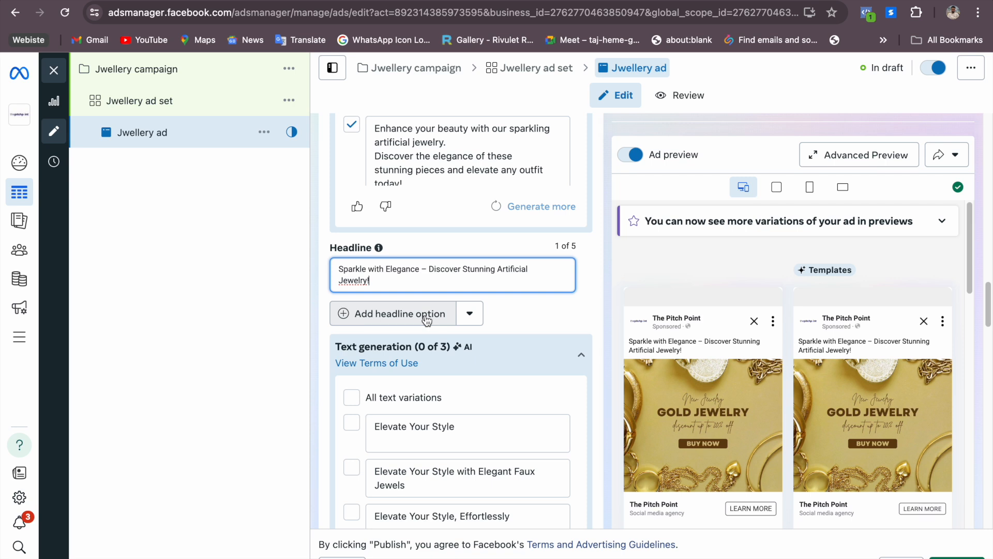
pyautogui.scroll(-2, 513, 328)
pyautogui.scroll(-2, 513, 328)
pyautogui.click(357, 242)
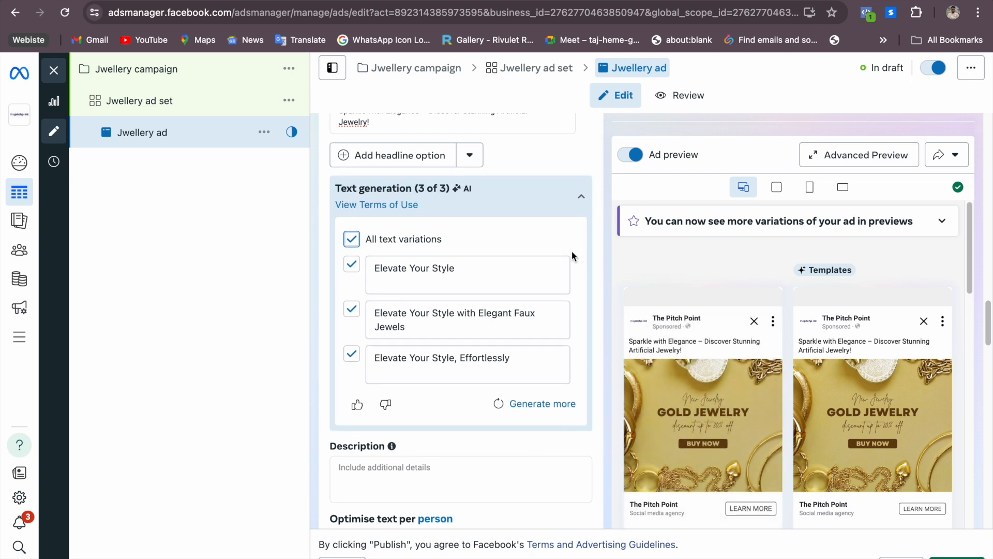
# Copy the ad description, from "✨ Elevate your style" through "#ShopNow", from the ad copy document into the ad's Description
pyautogui.scroll(1, 574, 269)
pyautogui.scroll(-4, 574, 295)
pyautogui.scroll(-1, 464, 307)
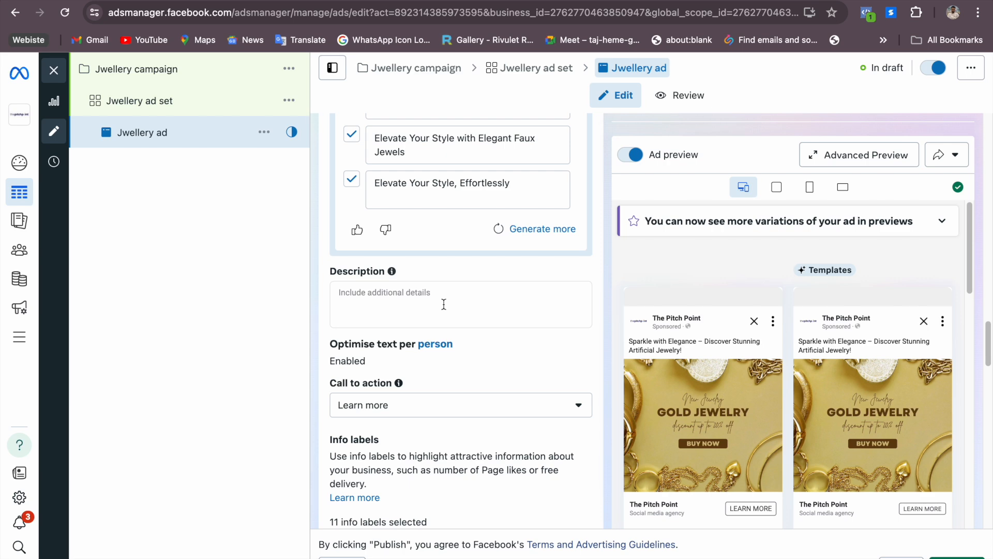
pyautogui.hotkey('ctrl', 'Right')
pyautogui.moveTo(101, 270); pyautogui.dragTo(584, 490)
pyautogui.hotkey('ctrl', 'Left')
pyautogui.click(377, 293)
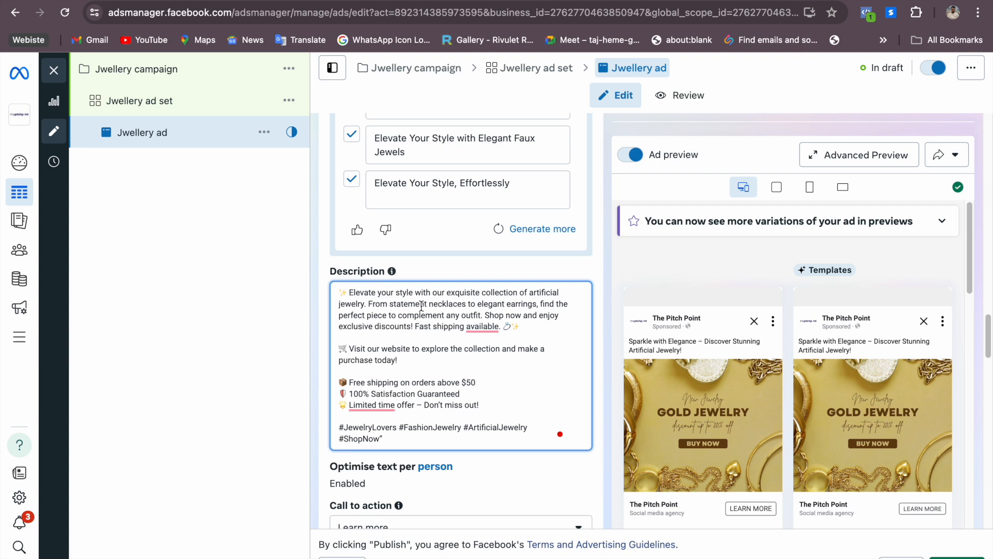
# Review the call to action options and set the ad's call to action to Shop now
pyautogui.scroll(1, 458, 370)
pyautogui.scroll(-6, 458, 369)
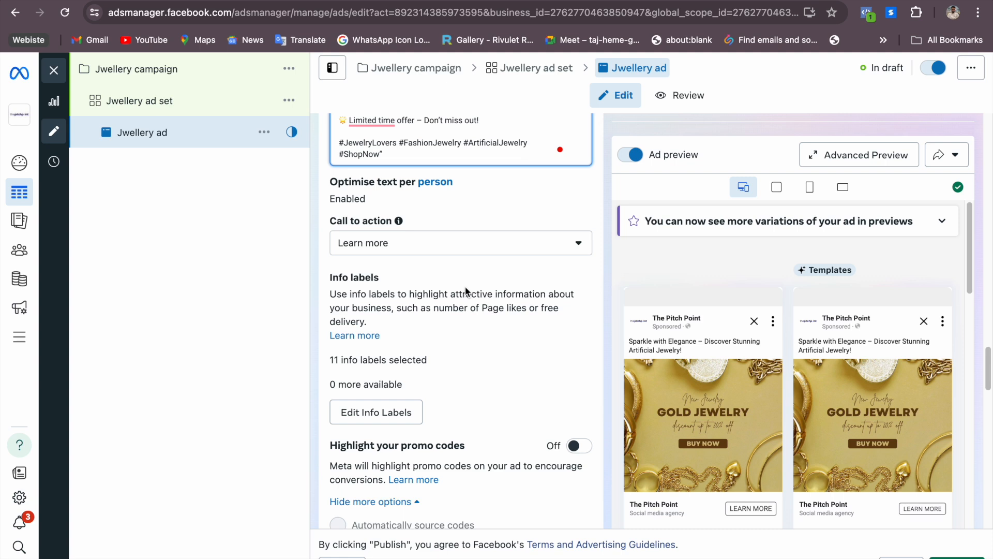
pyautogui.moveTo(331, 221); pyautogui.dragTo(386, 223)
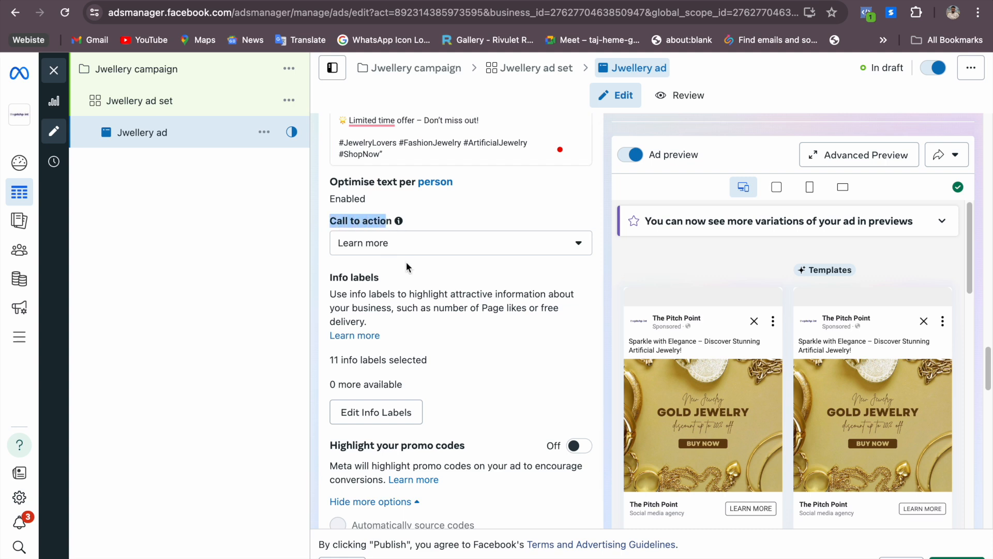
pyautogui.click(444, 253)
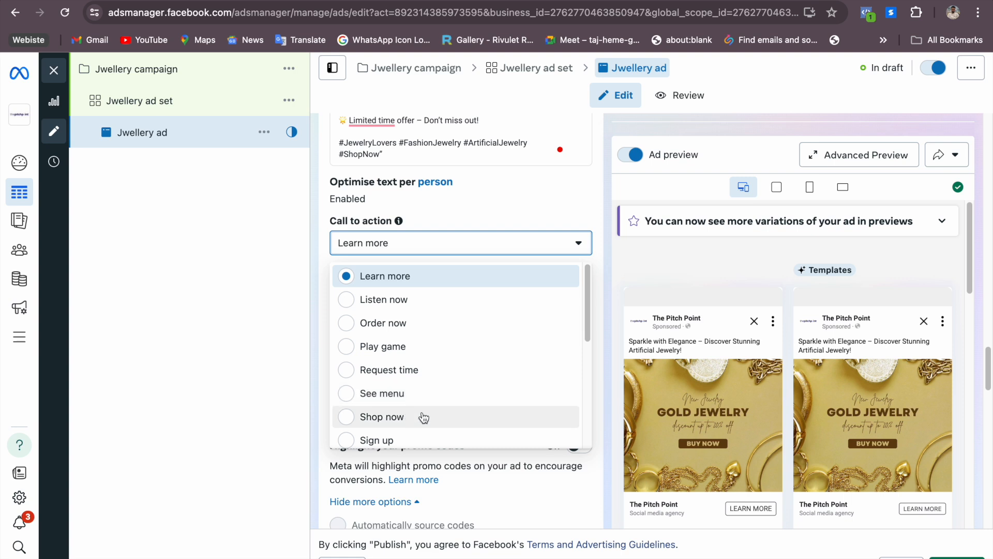
pyautogui.moveTo(588, 305); pyautogui.dragTo(582, 428)
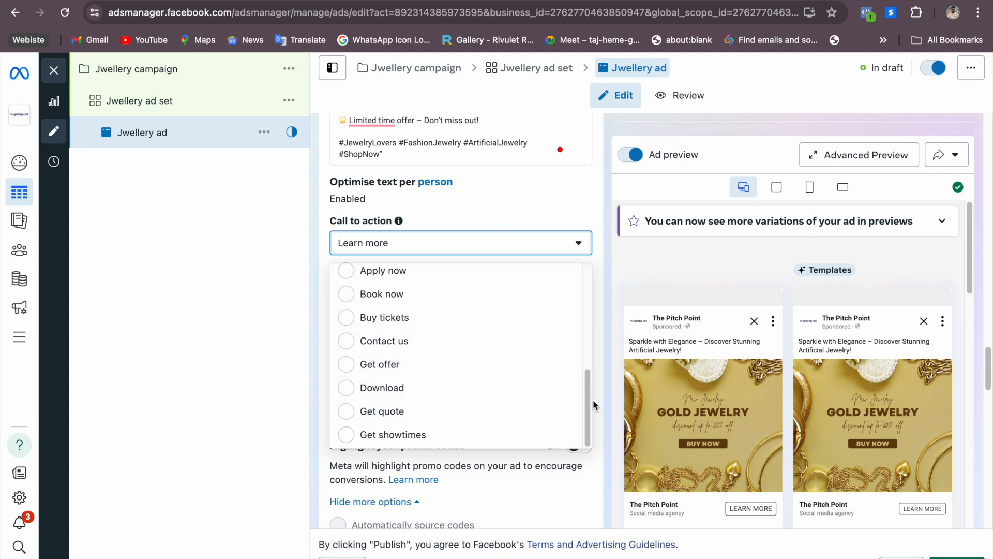
pyautogui.moveTo(587, 402); pyautogui.dragTo(575, 325)
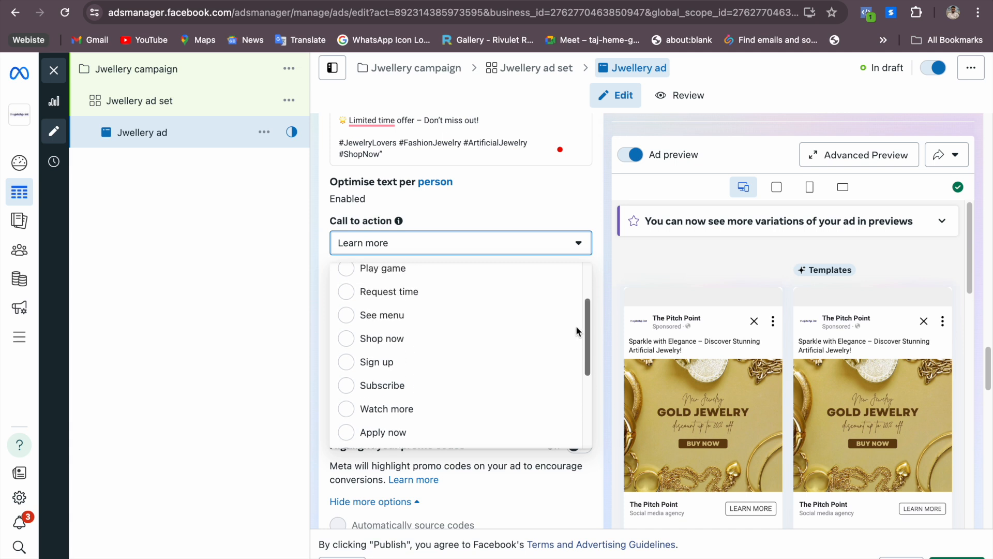
pyautogui.click(375, 343)
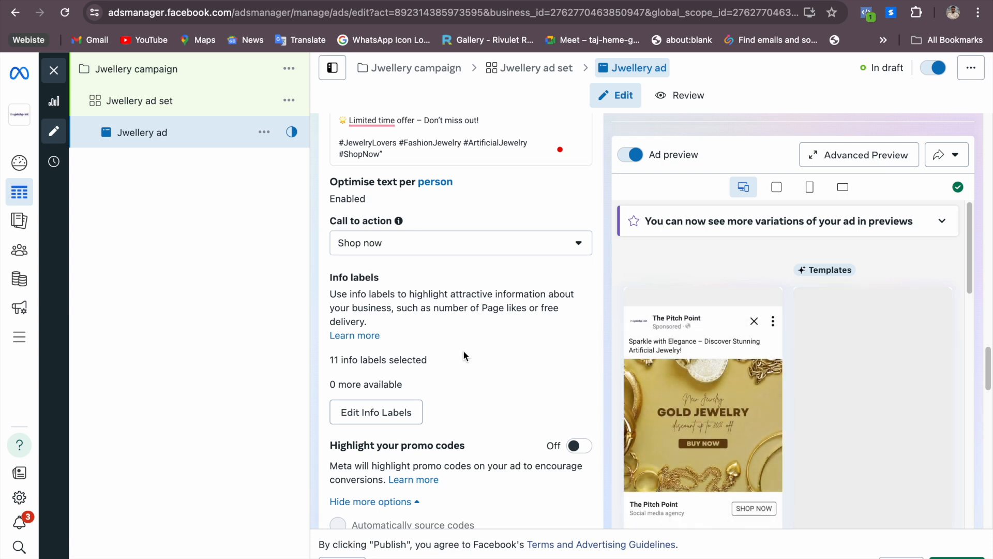
# Review the info label, promo code and Advantage+ creative settings and continue to the ad's Destination section
pyautogui.scroll(-3, 464, 375)
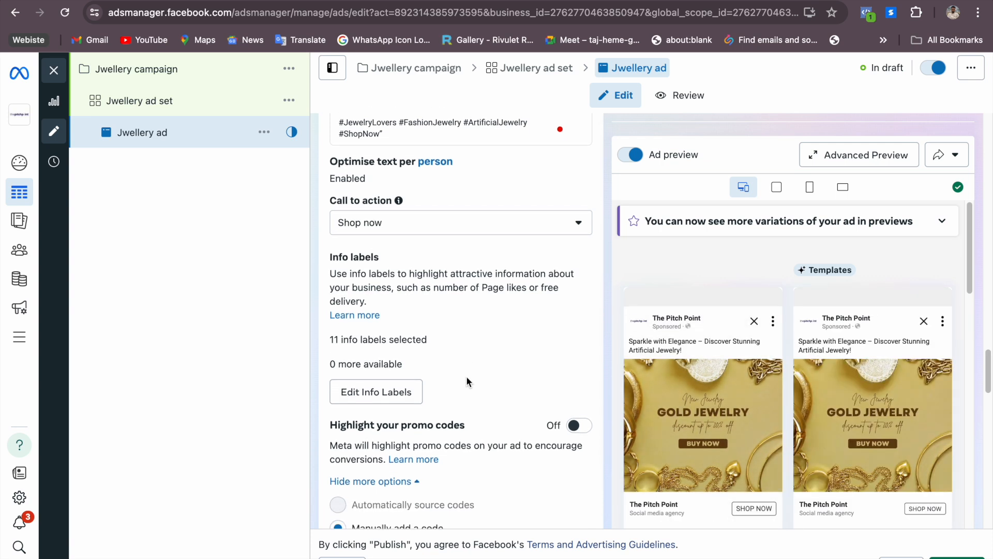
pyautogui.scroll(-1, 459, 248)
pyautogui.scroll(-1, 456, 283)
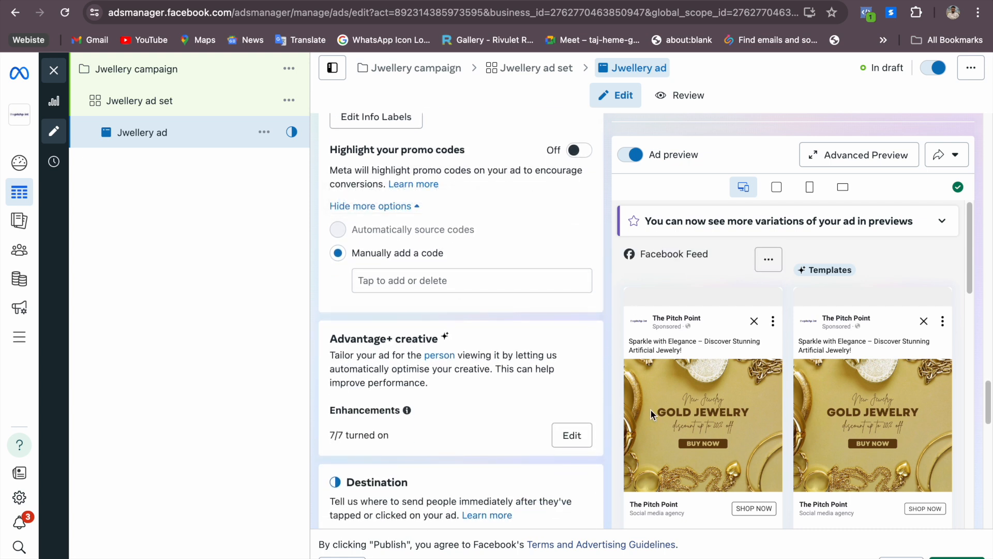
pyautogui.scroll(1, 495, 315)
pyautogui.scroll(4, 495, 316)
pyautogui.scroll(-1, 496, 316)
pyautogui.scroll(-9, 495, 319)
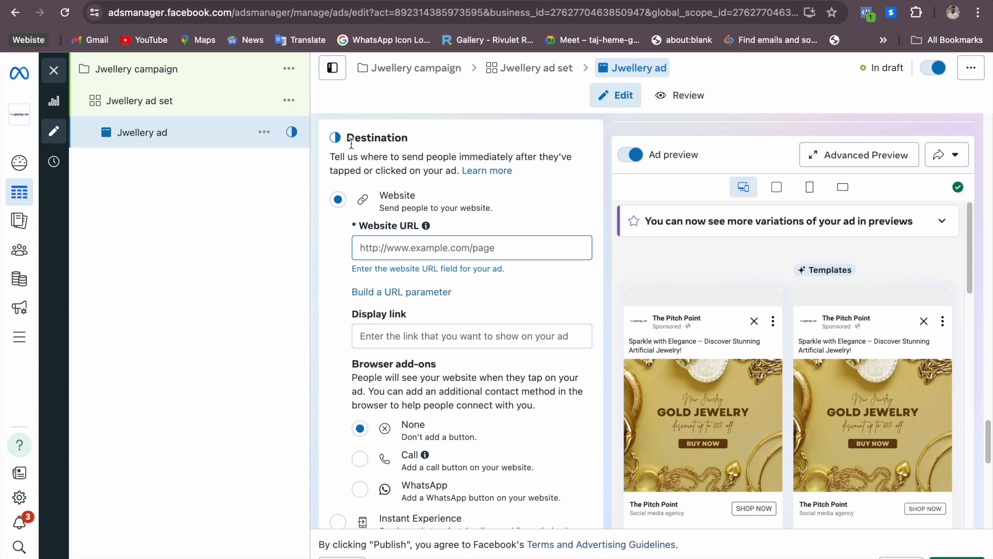
pyautogui.moveTo(348, 137); pyautogui.dragTo(410, 139)
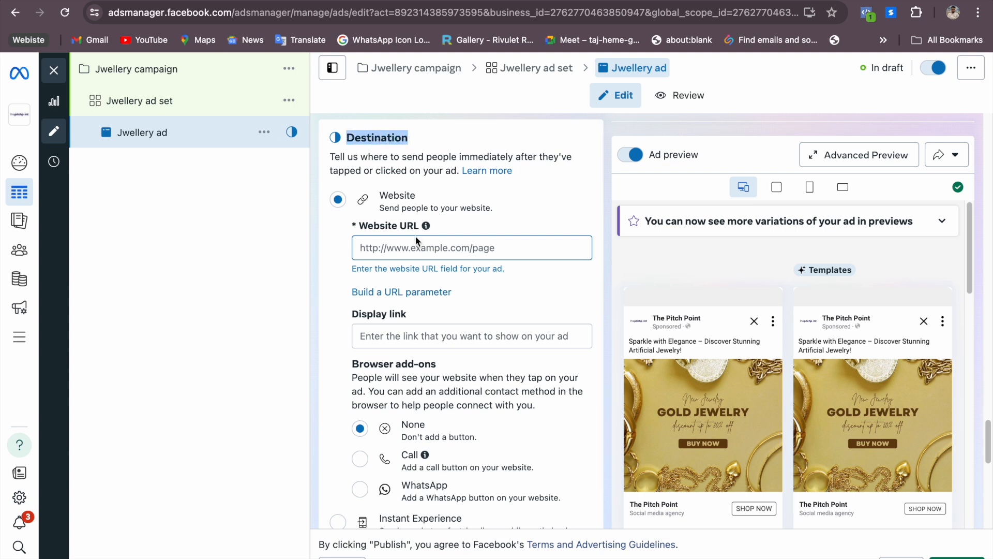
pyautogui.click(348, 141)
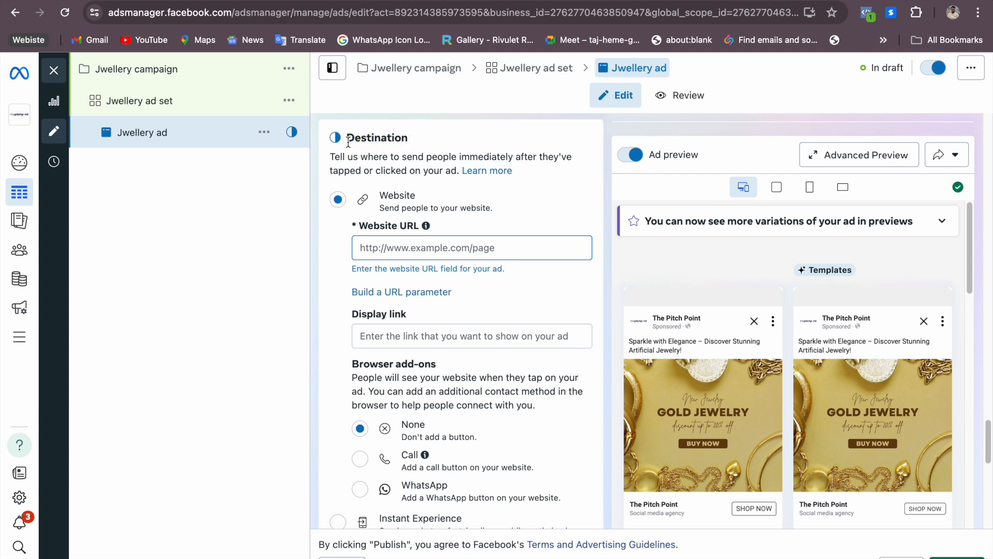
pyautogui.moveTo(362, 138); pyautogui.dragTo(427, 140)
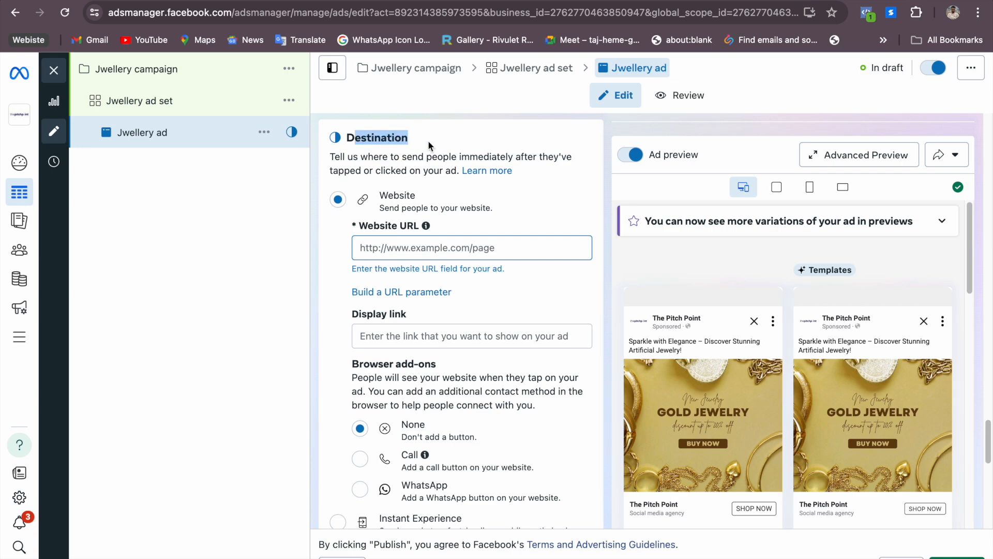
pyautogui.click(427, 140)
pyautogui.press('super+Tab')
pyautogui.scroll(3, 331, 331)
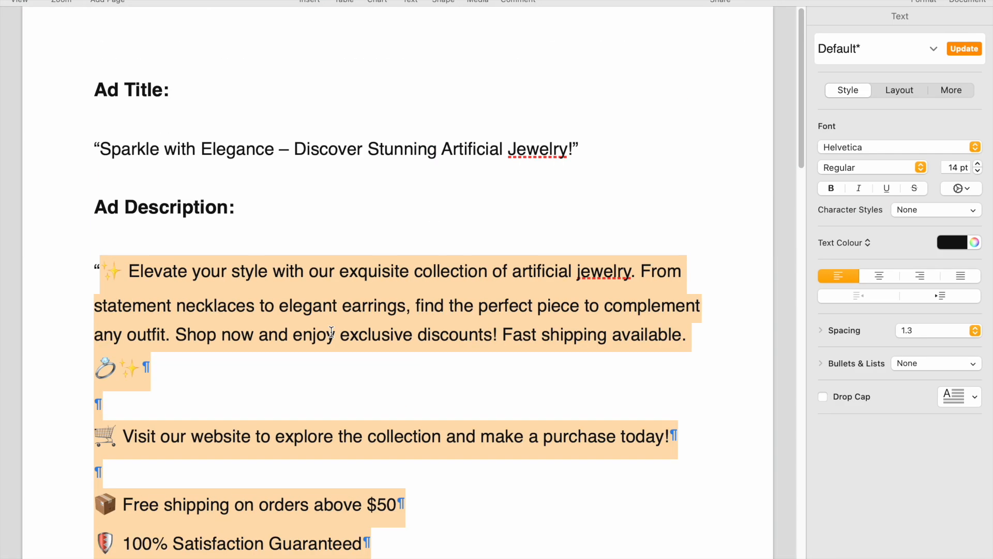
pyautogui.scroll(-15, 331, 331)
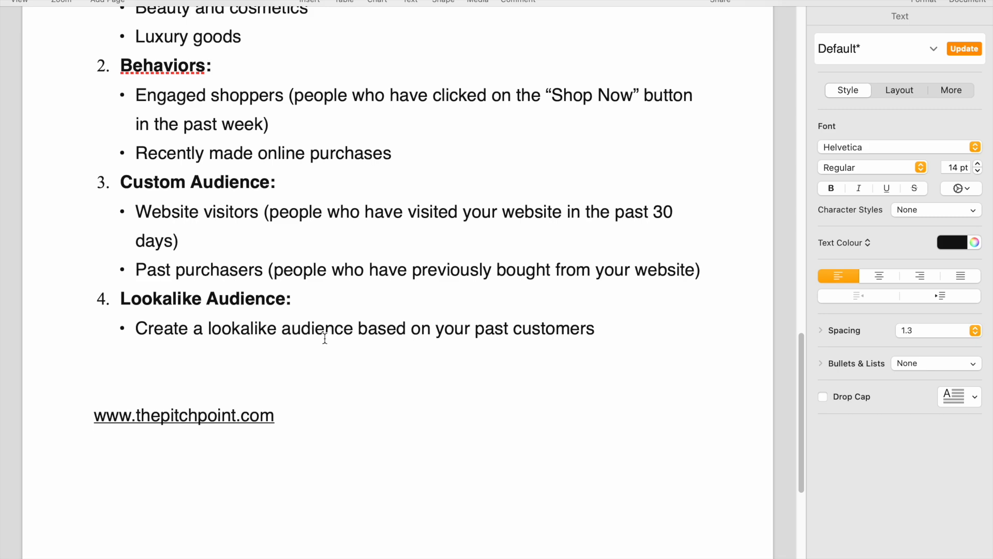
pyautogui.doubleClick(285, 189)
pyautogui.press('super+c')
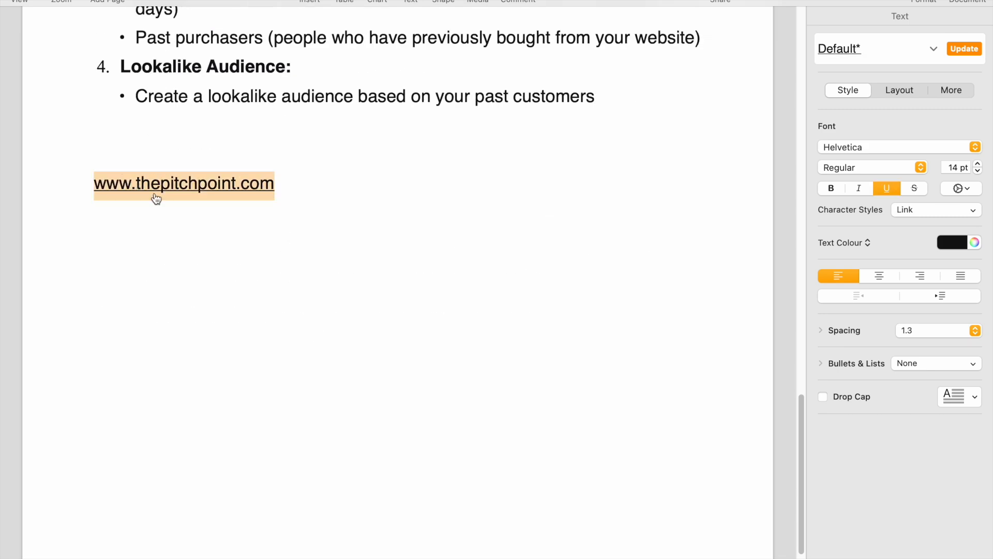
pyautogui.press('super+Tab')
pyautogui.click(394, 248)
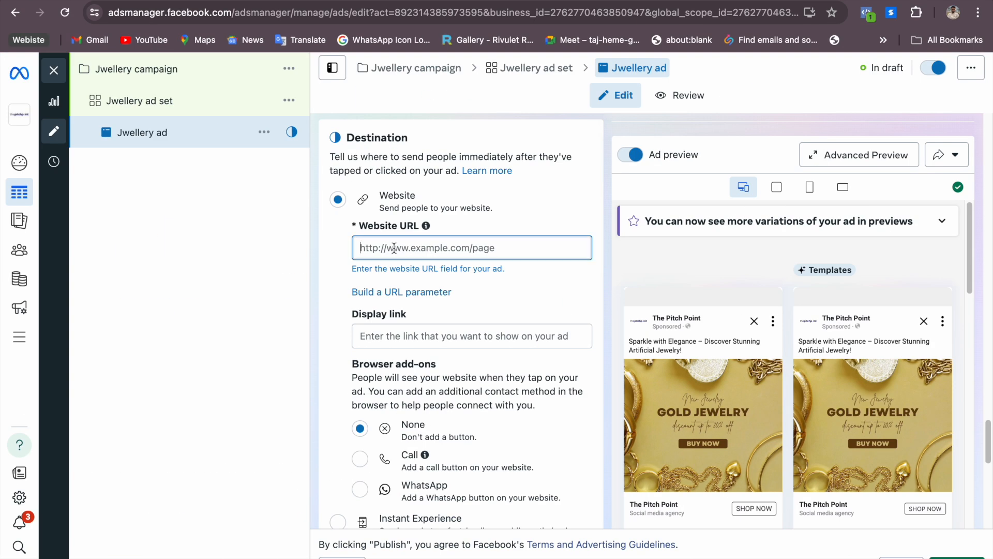
pyautogui.press('super+v')
pyautogui.click(520, 219)
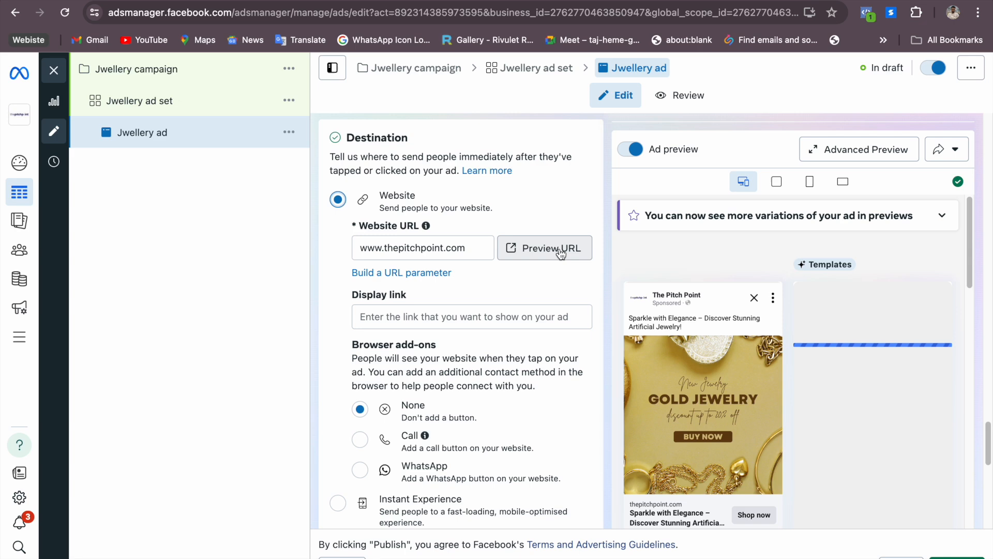
pyautogui.click(560, 249)
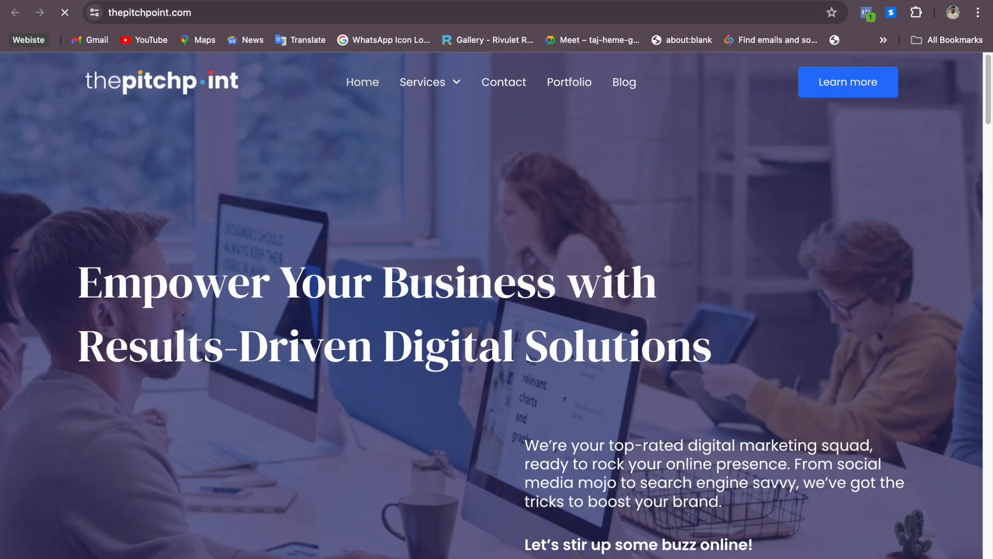
pyautogui.click(171, 1)
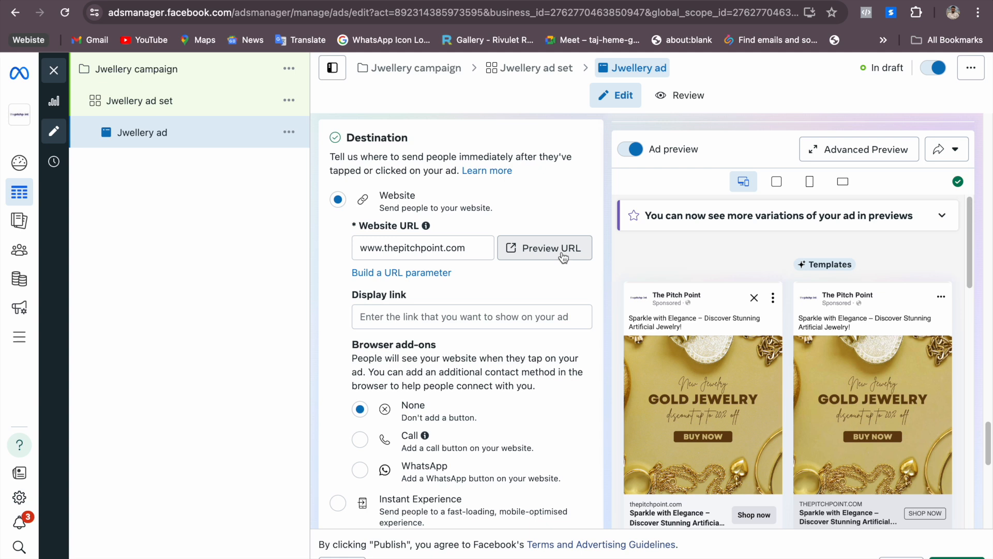
pyautogui.scroll(-3, 505, 267)
pyautogui.click(479, 223)
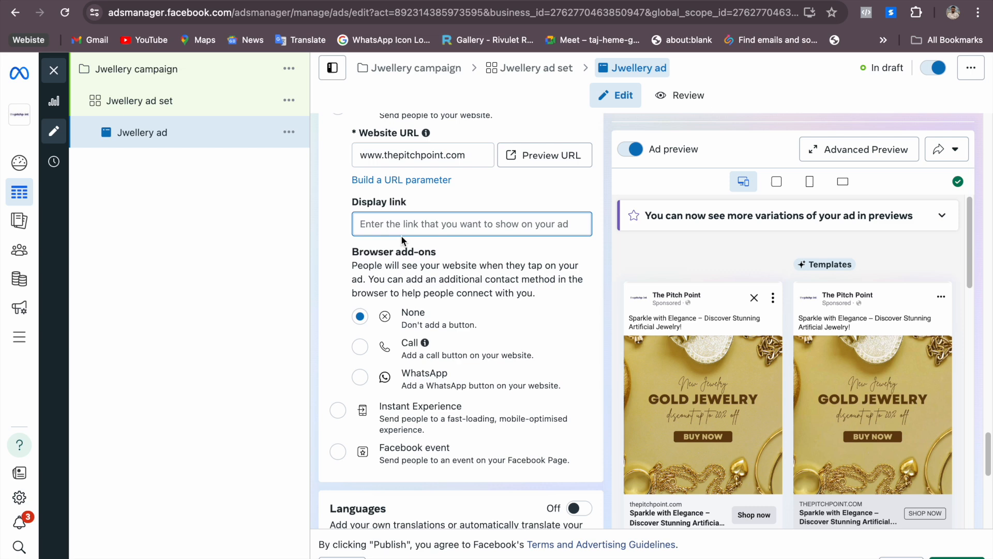
pyautogui.write('Visit S')
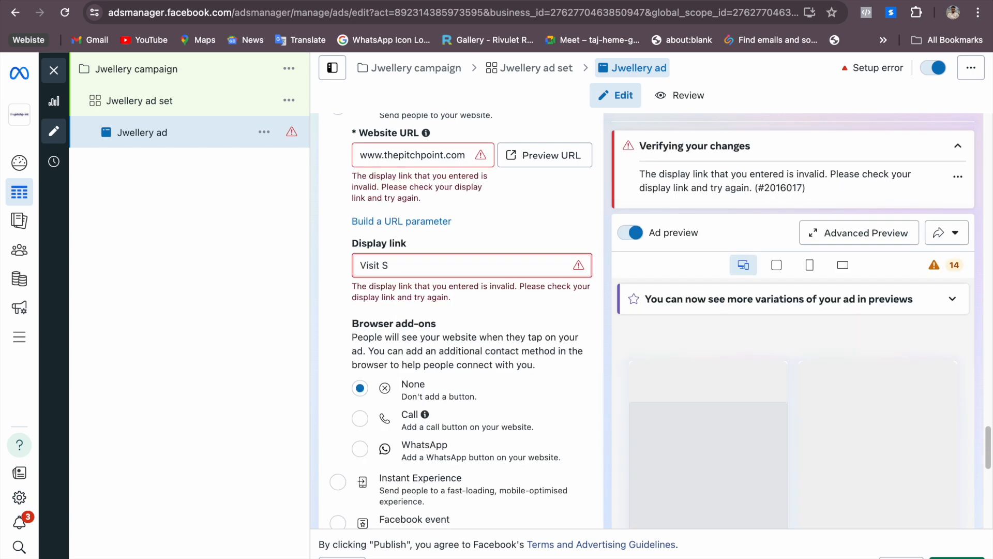
pyautogui.press('BackSpace')
pyautogui.press('BackSpace')
pyautogui.press('BackSpace')
pyautogui.press('BackSpace')
pyautogui.press('BackSpace')
pyautogui.press('BackSpace')
pyautogui.press('BackSpace')
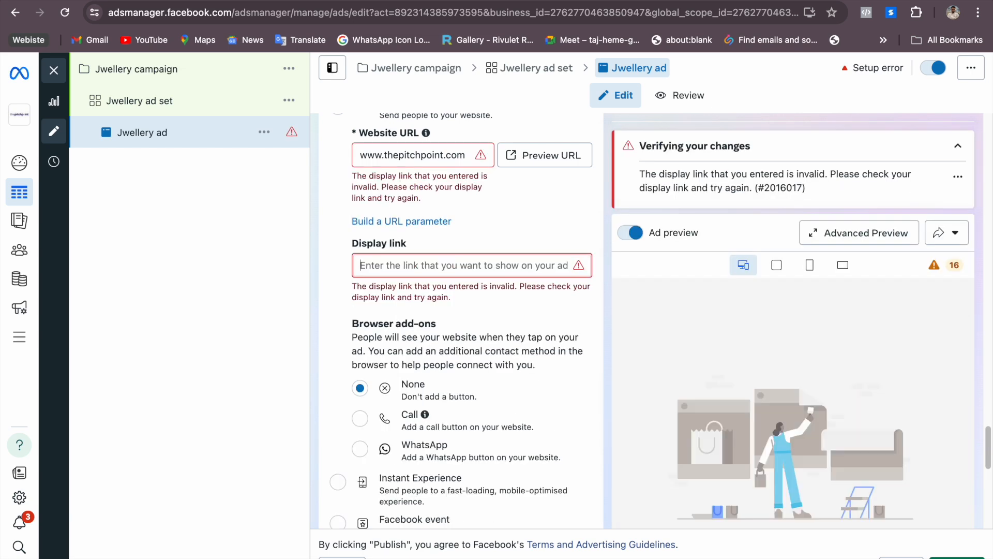
pyautogui.write('hepi')
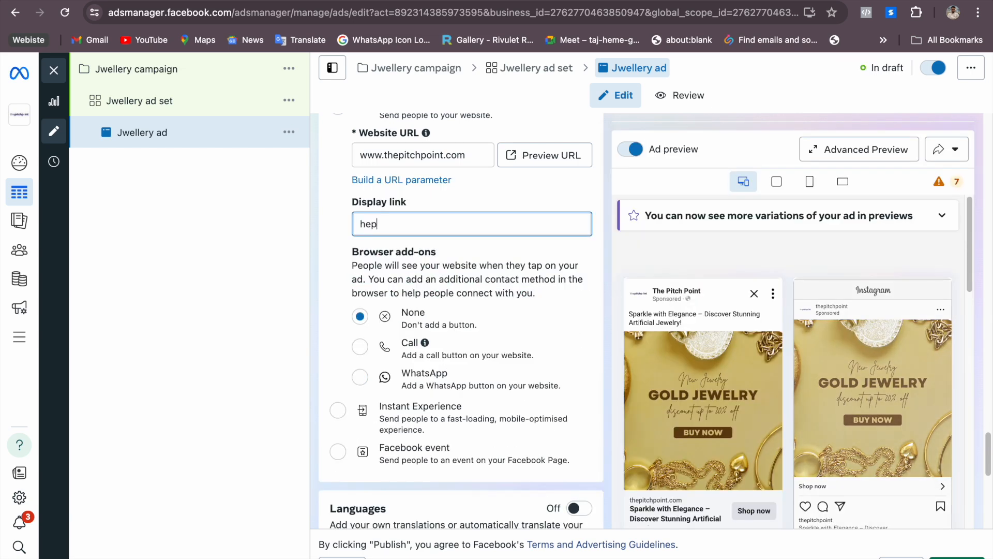
pyautogui.press('BackSpace')
pyautogui.press('BackSpace')
pyautogui.press('BackSpace')
pyautogui.press('BackSpace')
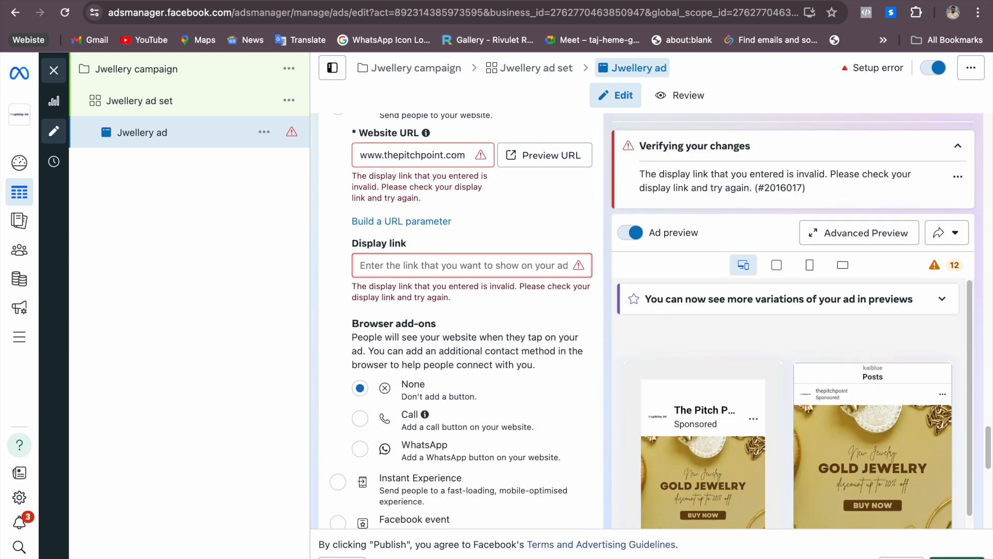
pyautogui.write('www.thepitchpoint.com')
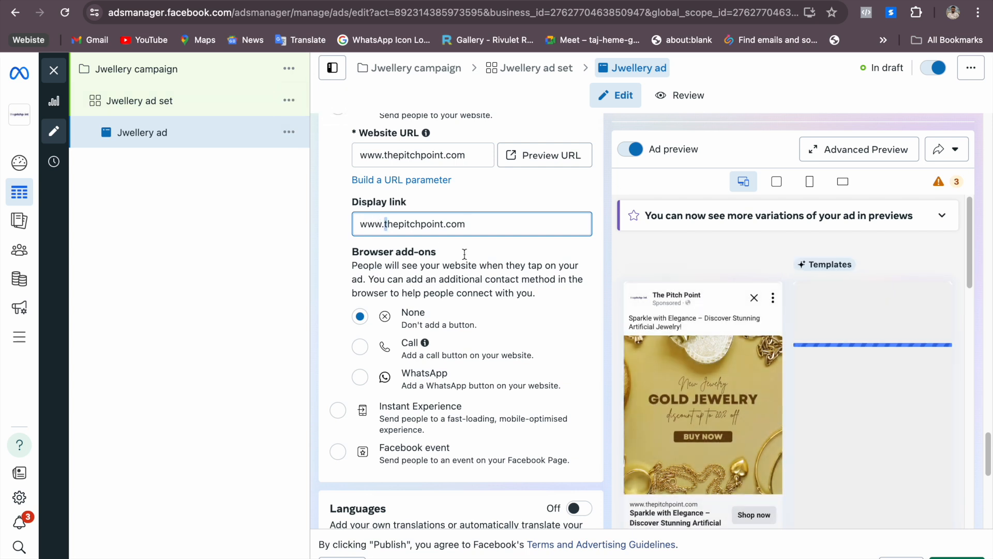
pyautogui.press('BackSpace')
pyautogui.press('BackSpace')
pyautogui.press('BackSpace')
pyautogui.press('BackSpace')
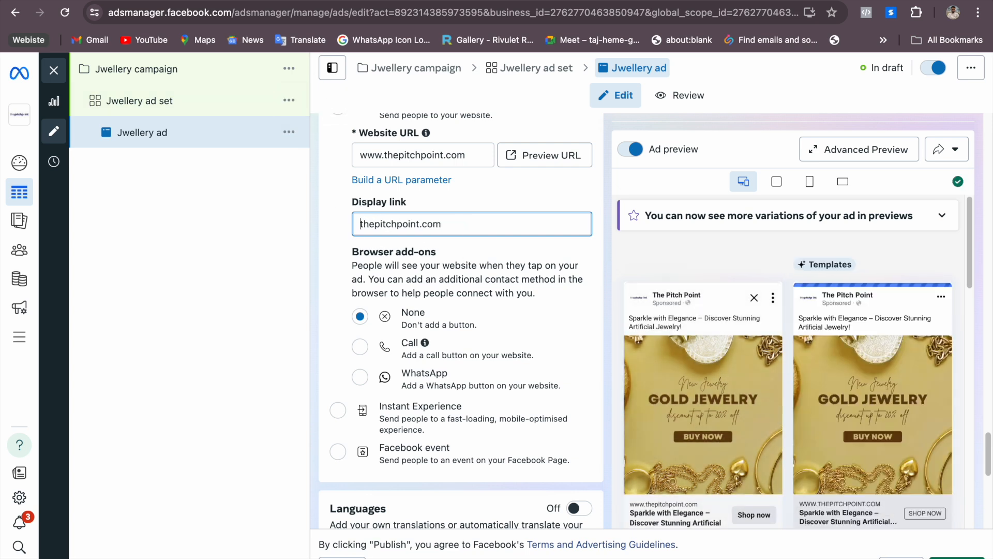
pyautogui.click(938, 254)
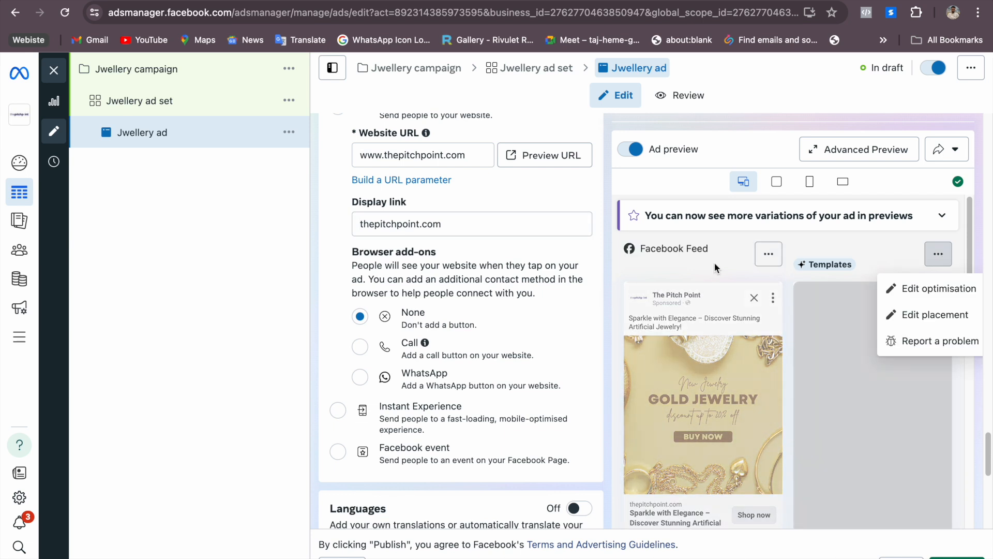
# Try the Call and WhatsApp browser add-ons for the website destination and set the browser add-on back to None
pyautogui.scroll(2, 581, 197)
pyautogui.scroll(-3, 667, 324)
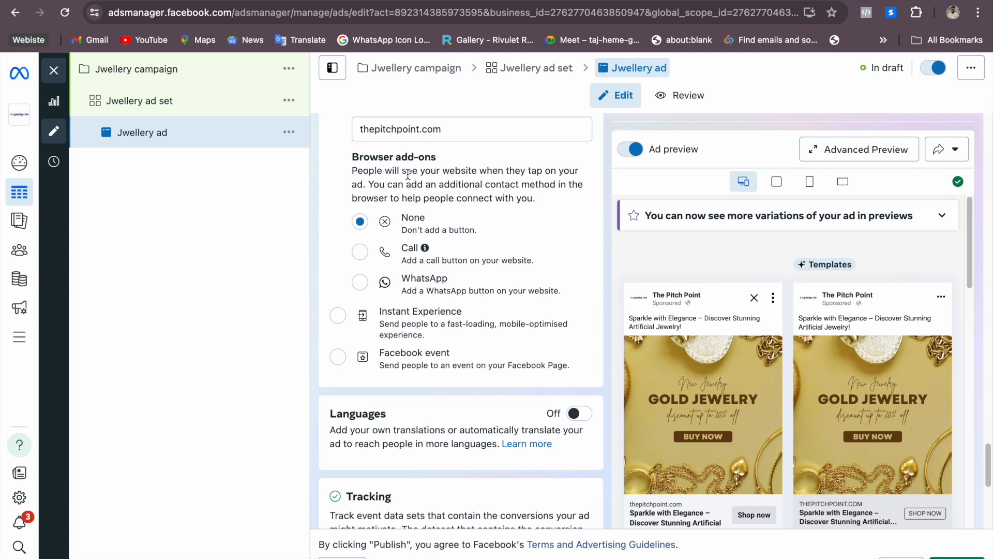
pyautogui.click(360, 252)
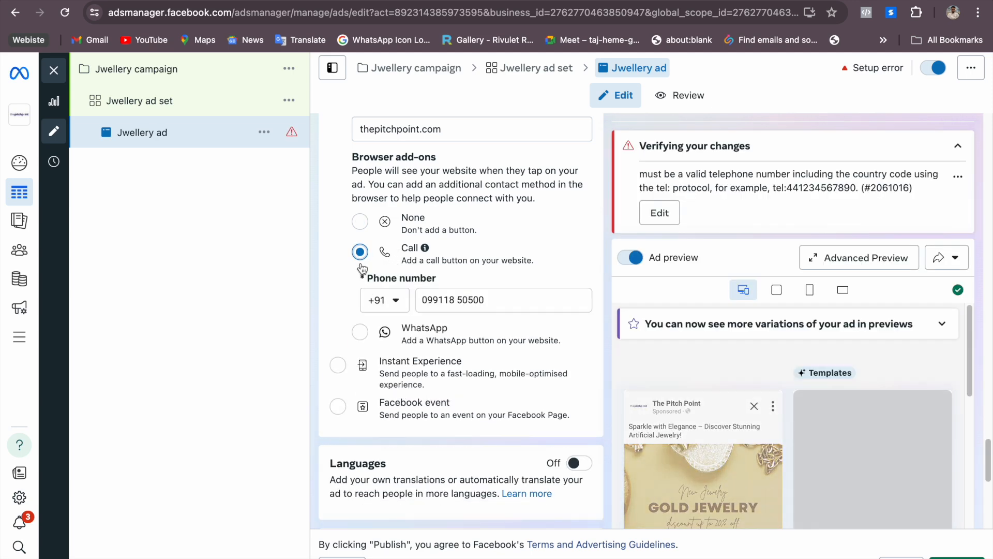
pyautogui.click(360, 332)
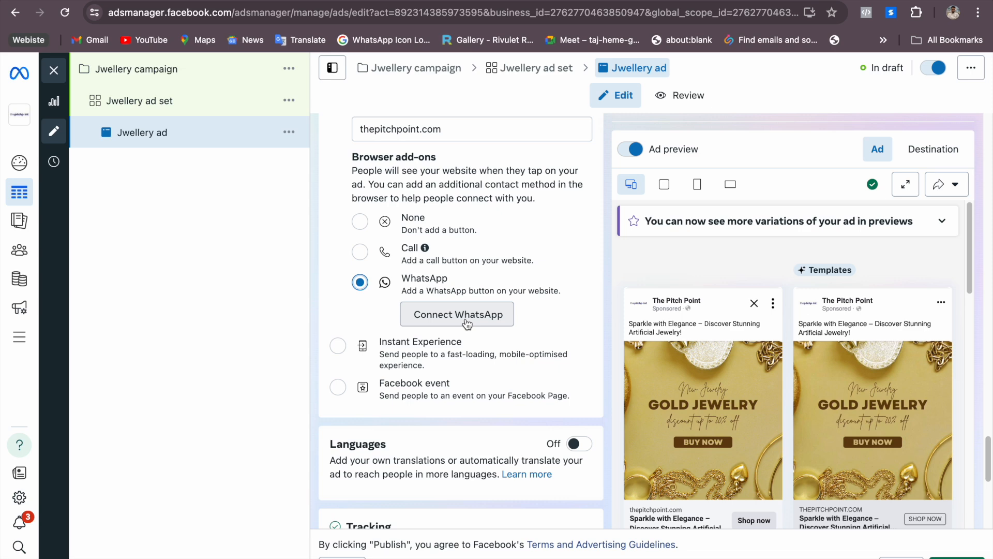
pyautogui.click(364, 227)
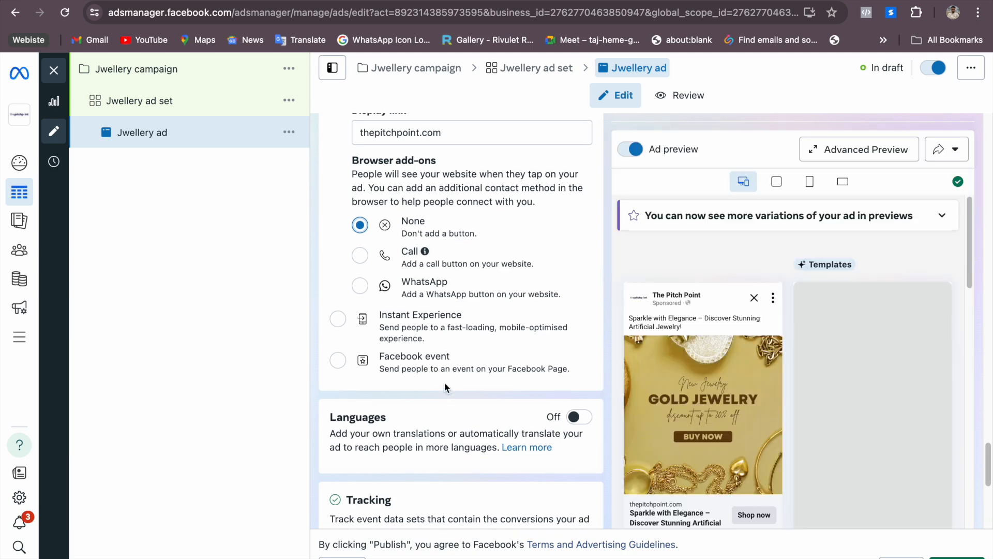
# Turn on the ad's Languages option to view its settings and turn it off again
pyautogui.scroll(-4, 445, 385)
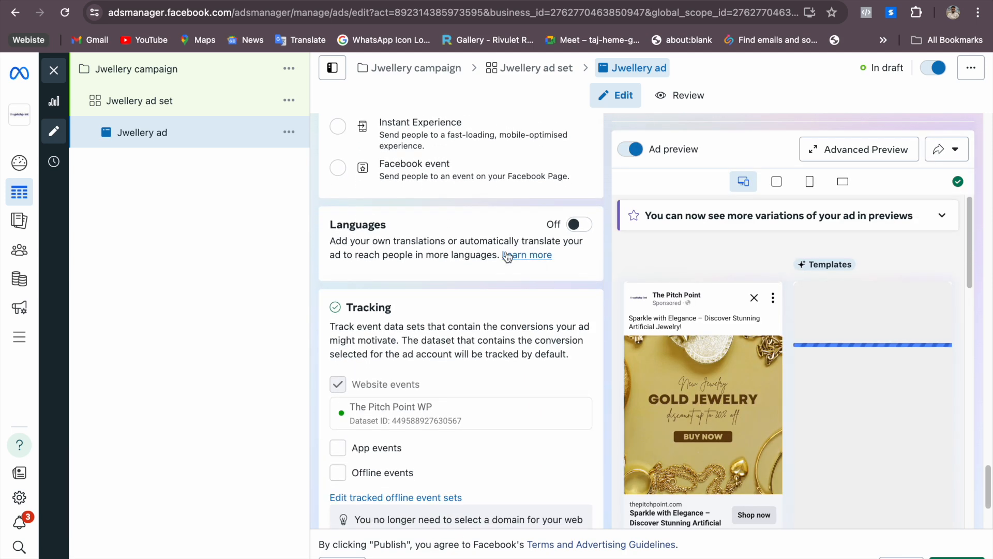
pyautogui.click(573, 227)
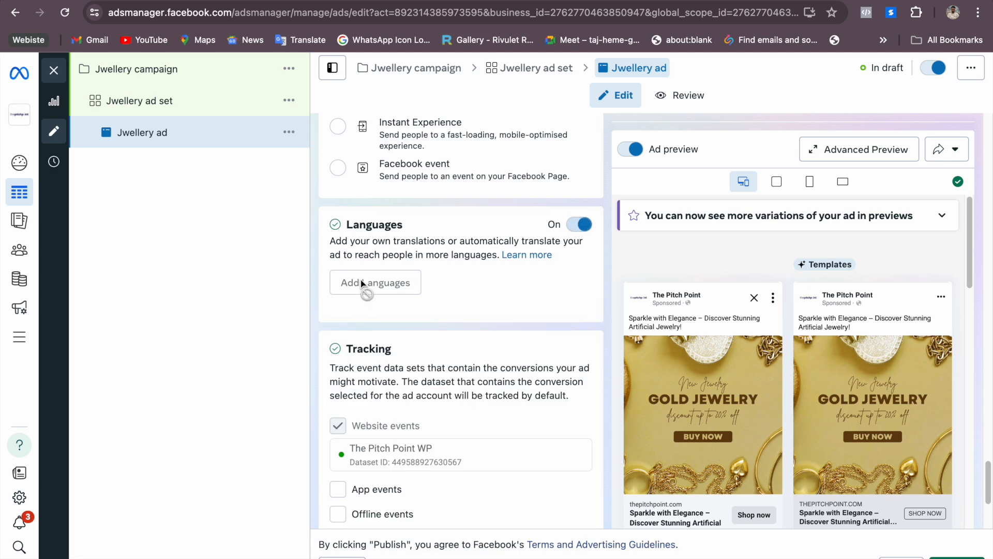
pyautogui.click(579, 225)
# Review the ad's Tracking section, including the website, app and offline events and the optional URL parameters
pyautogui.scroll(-3, 528, 325)
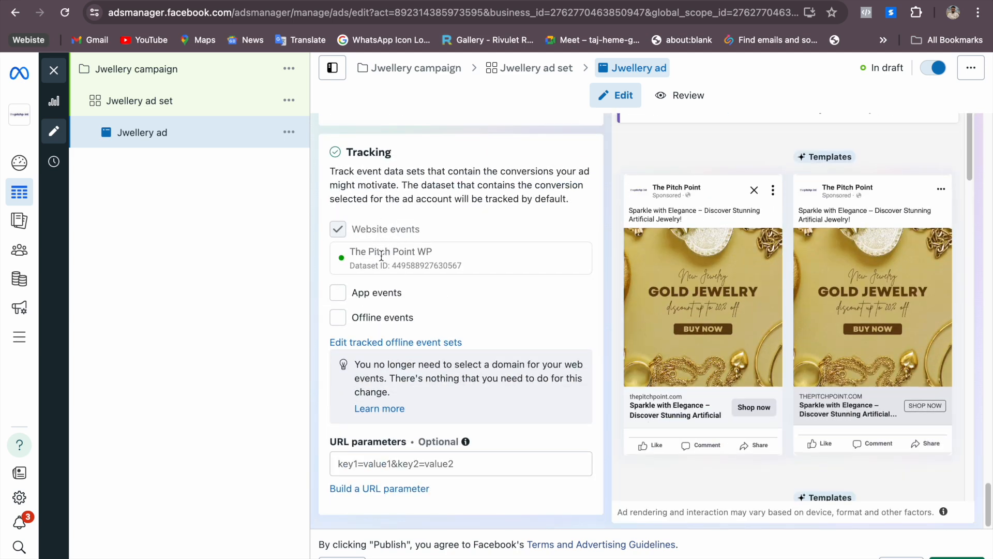
pyautogui.scroll(2, 388, 374)
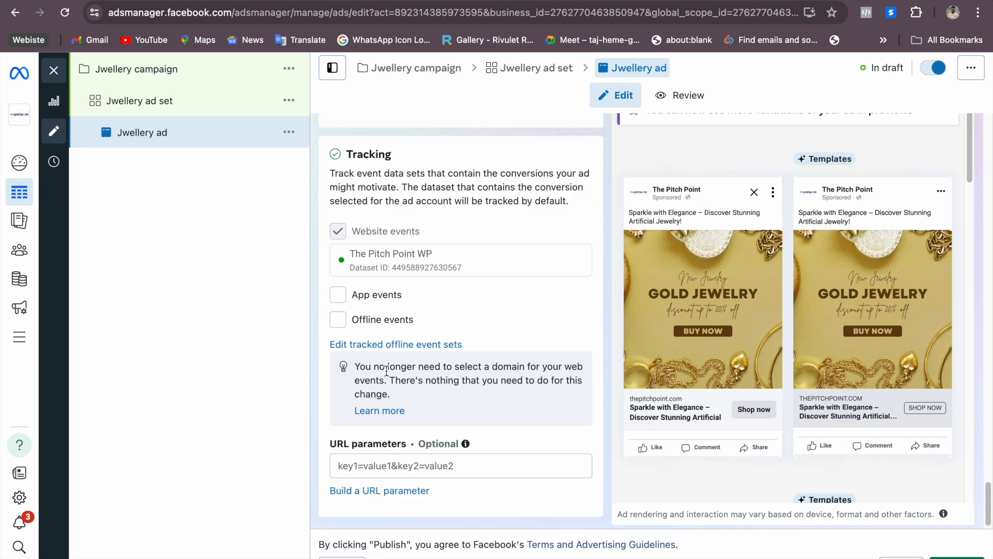
pyautogui.scroll(-2, 389, 377)
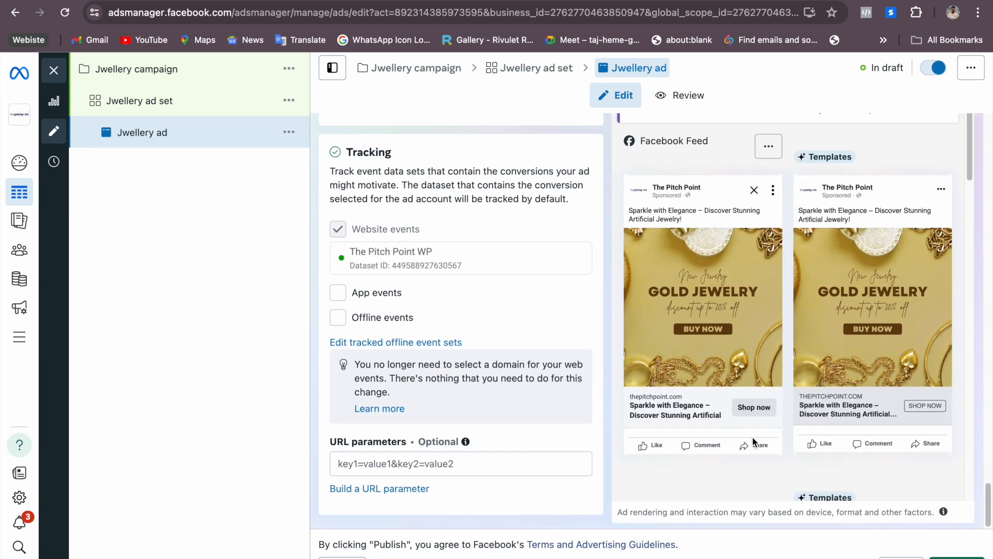